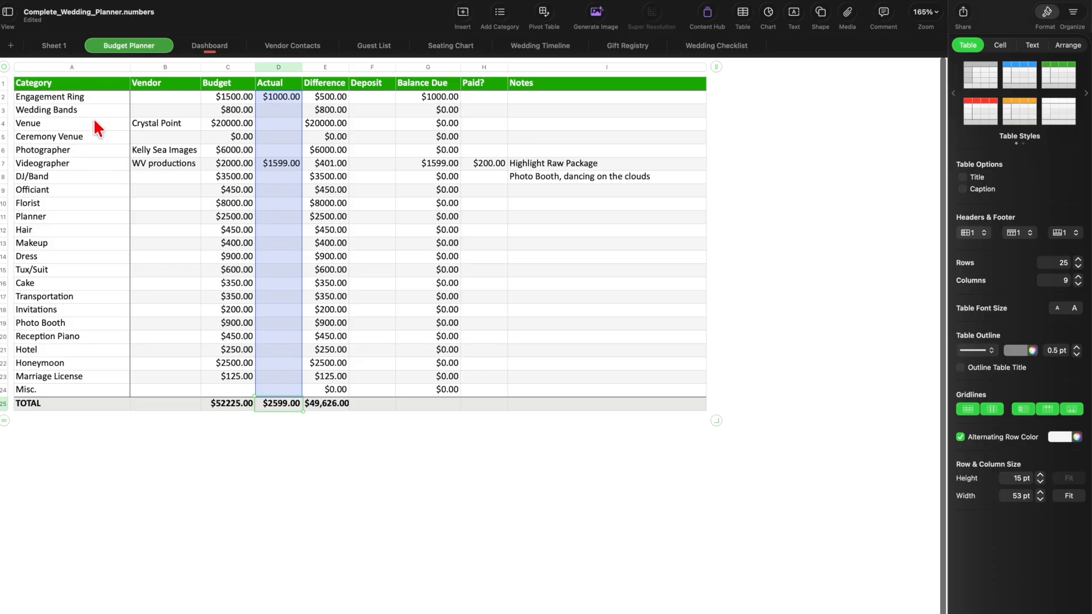
Examine the Dashboard sheet's Total Budget, Actual Spent and Remaining rows alongside the Budget Planner sheet
{"action": "left_click", "coordinate": [208, 46]}
{"action": "left_click", "coordinate": [276, 47]}
{"action": "left_click", "coordinate": [124, 49]}
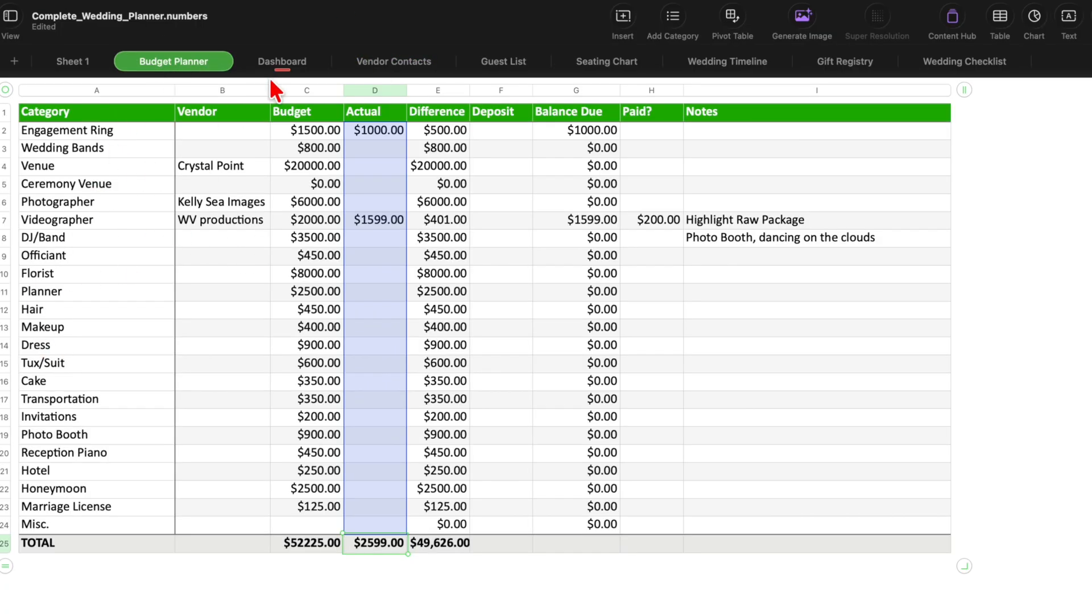
{"action": "left_click", "coordinate": [280, 63]}
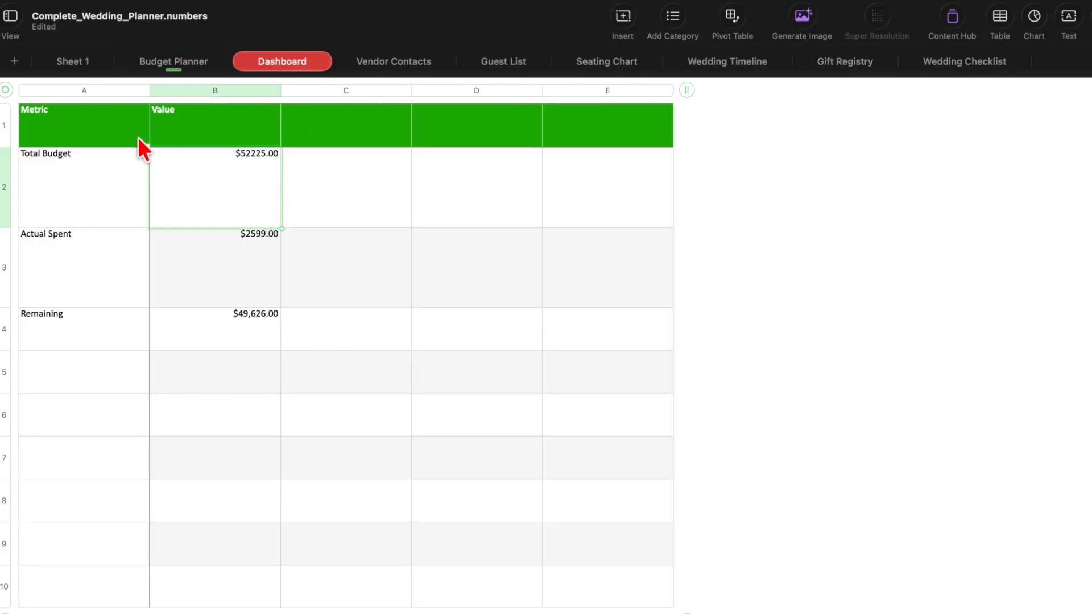
{"action": "left_click", "coordinate": [63, 178]}
{"action": "double_click", "coordinate": [80, 279]}
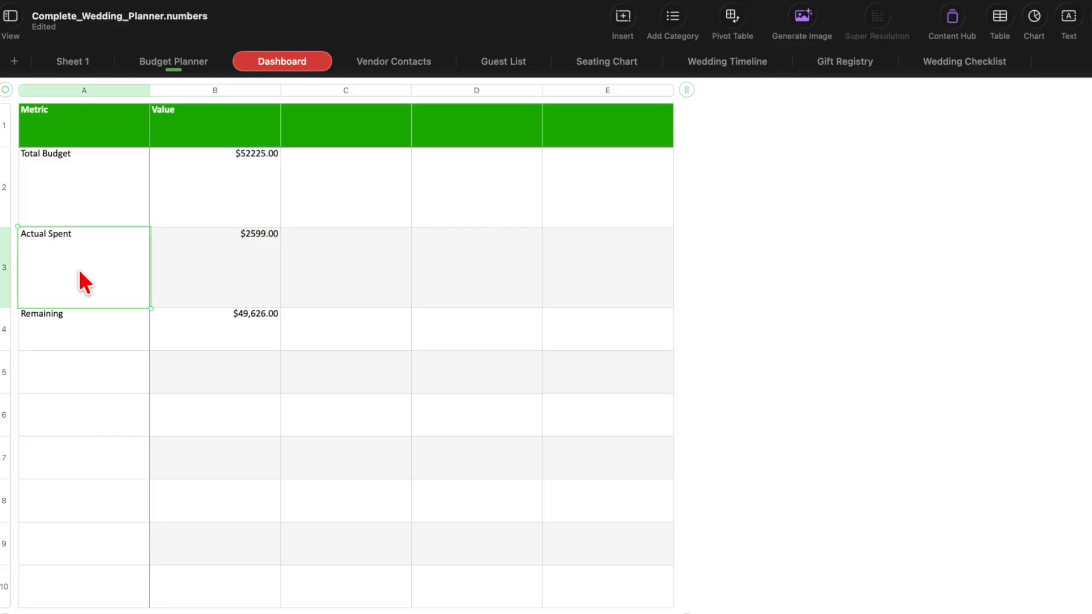
{"action": "left_click", "coordinate": [77, 323]}
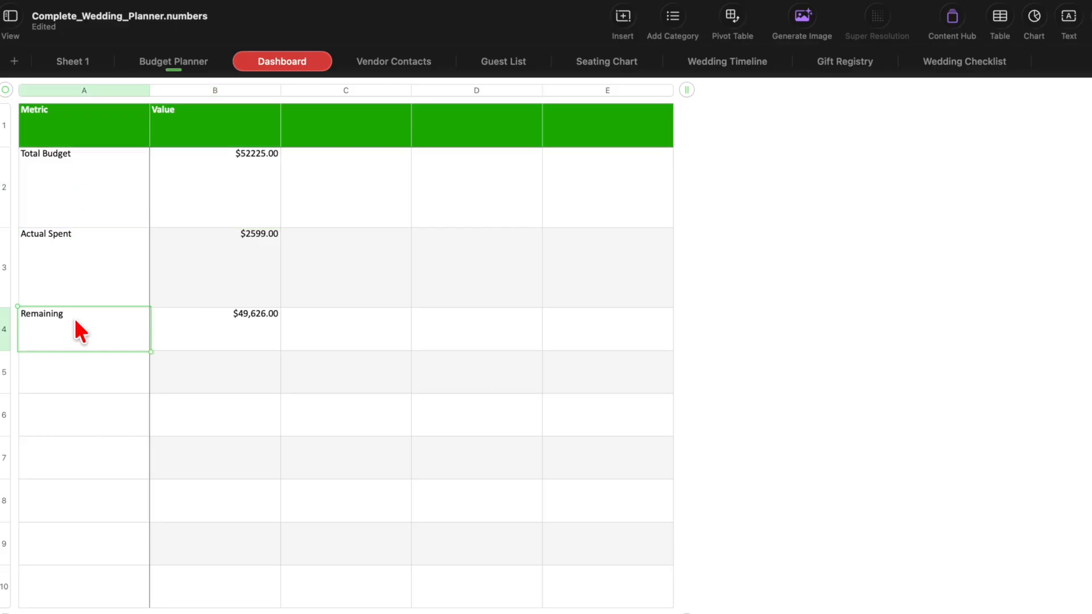
Examine the Vendor Contacts, Guest List, Seating Chart, Wedding Timeline, Gift Registry and Wedding Checklist sheets, and return to the Budget Planner
{"action": "left_click", "coordinate": [392, 68]}
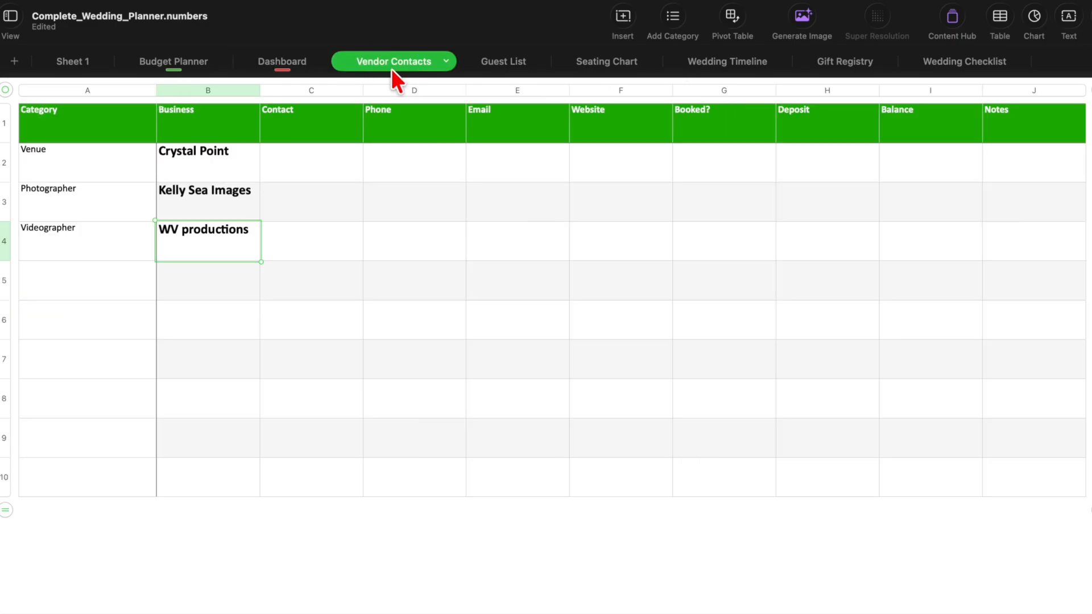
{"action": "left_click", "coordinate": [493, 64]}
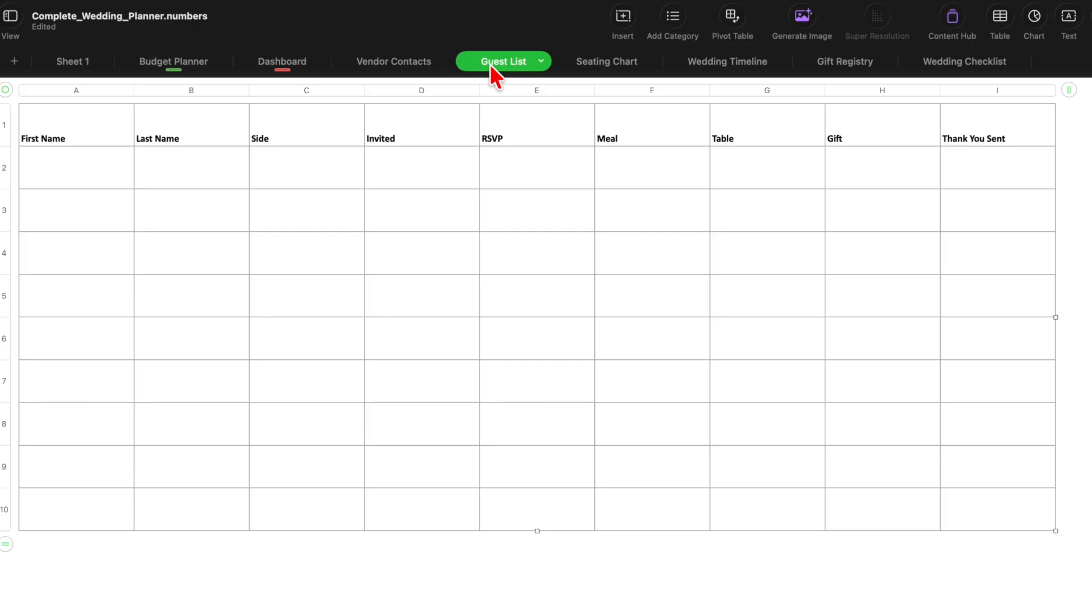
{"action": "left_click", "coordinate": [605, 62]}
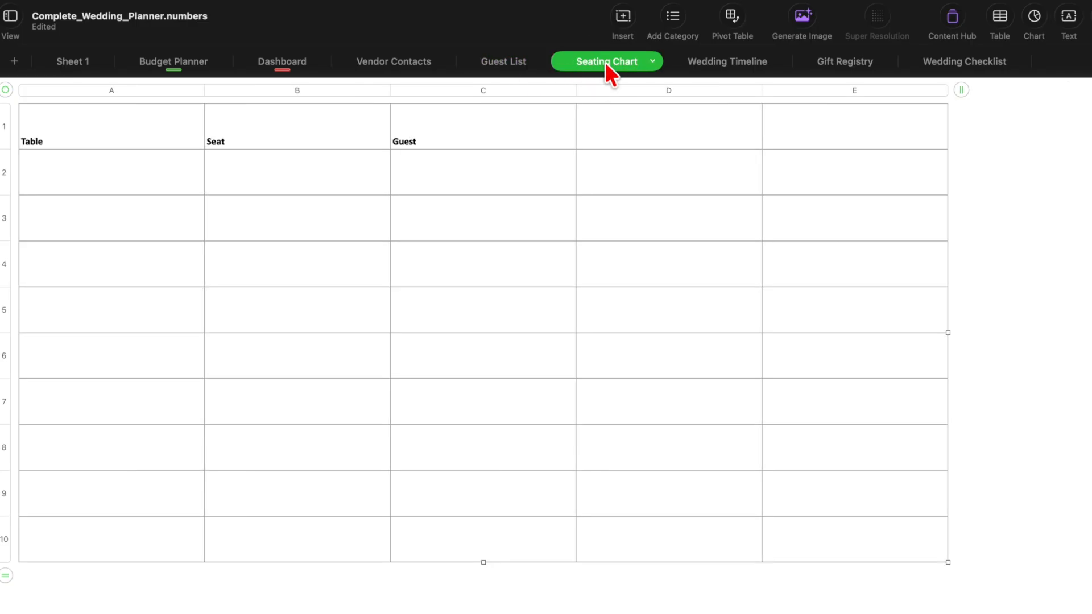
{"action": "left_click", "coordinate": [702, 64]}
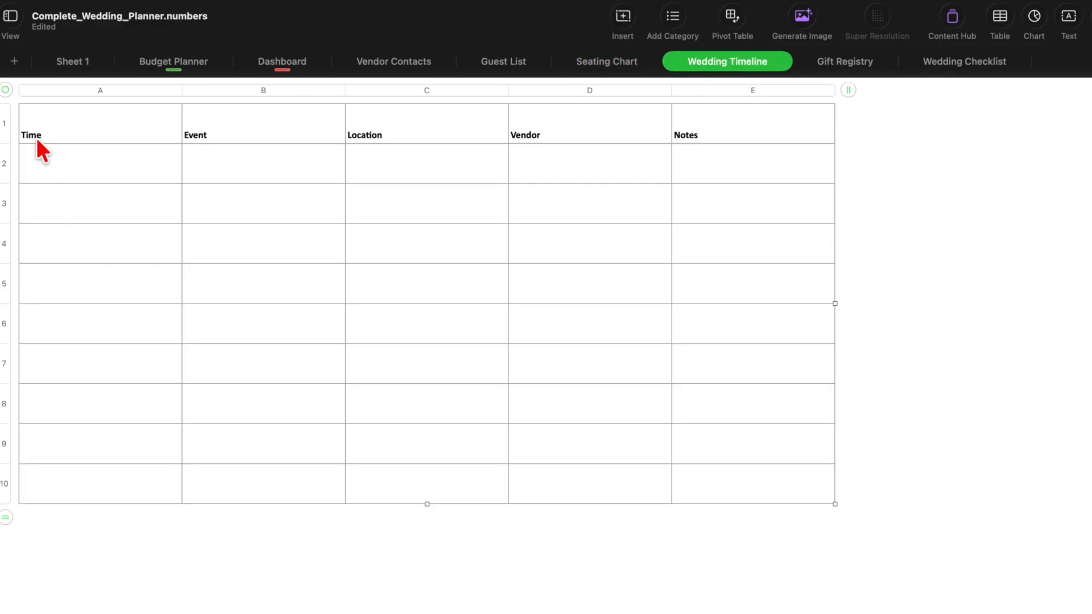
{"action": "left_click", "coordinate": [844, 56]}
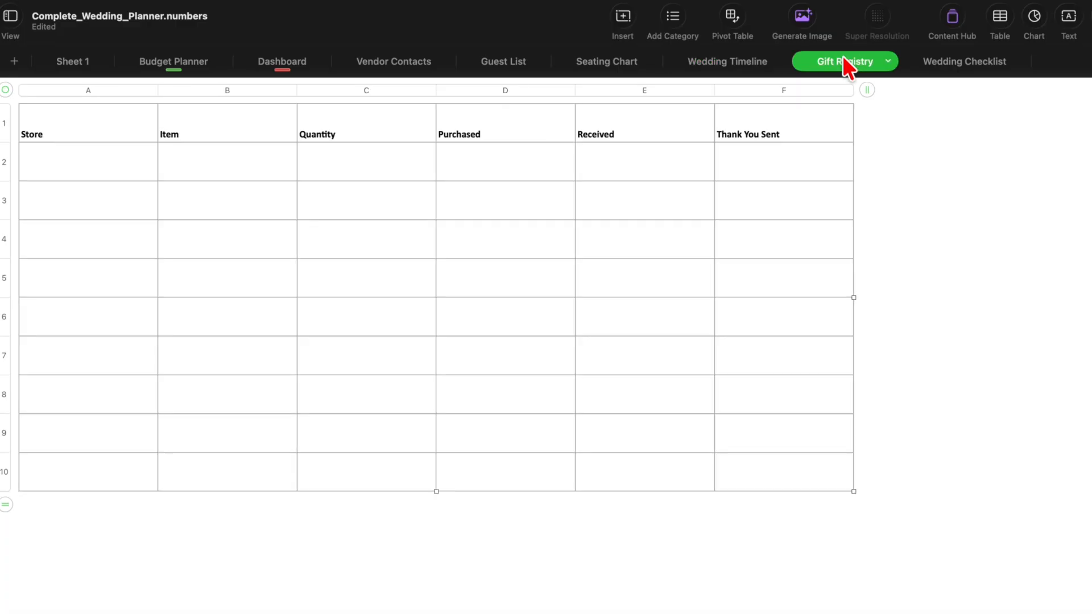
{"action": "left_click", "coordinate": [961, 64]}
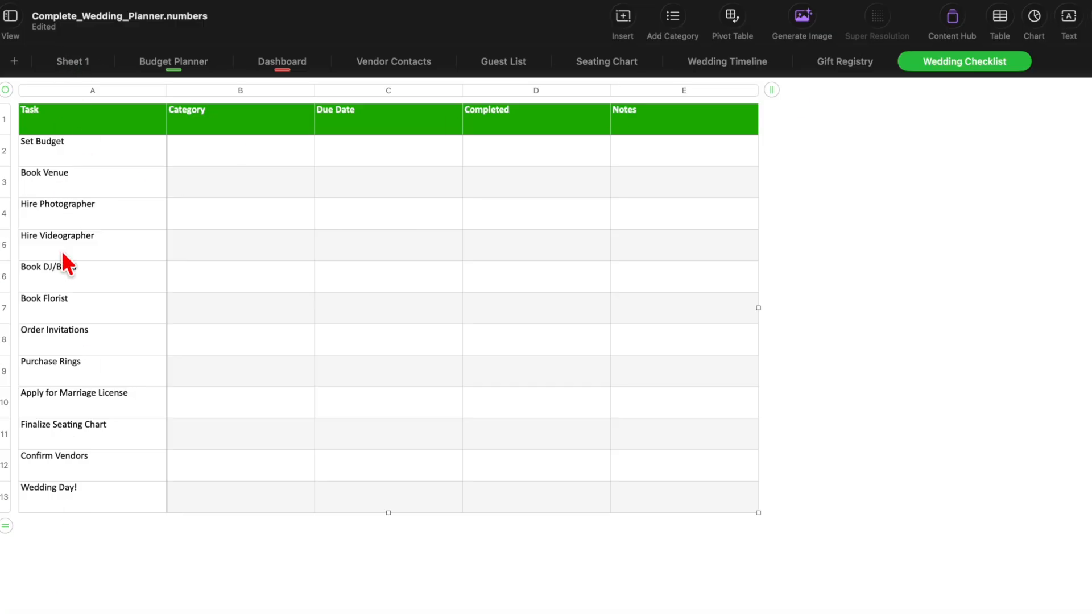
{"action": "left_click", "coordinate": [165, 57]}
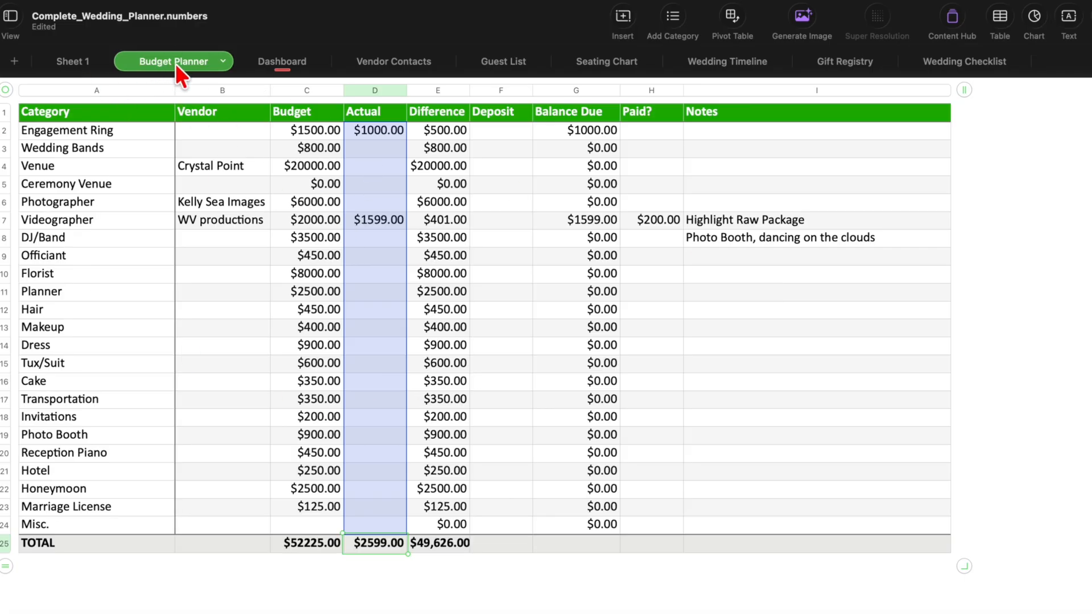
{"action": "left_click", "coordinate": [74, 59]}
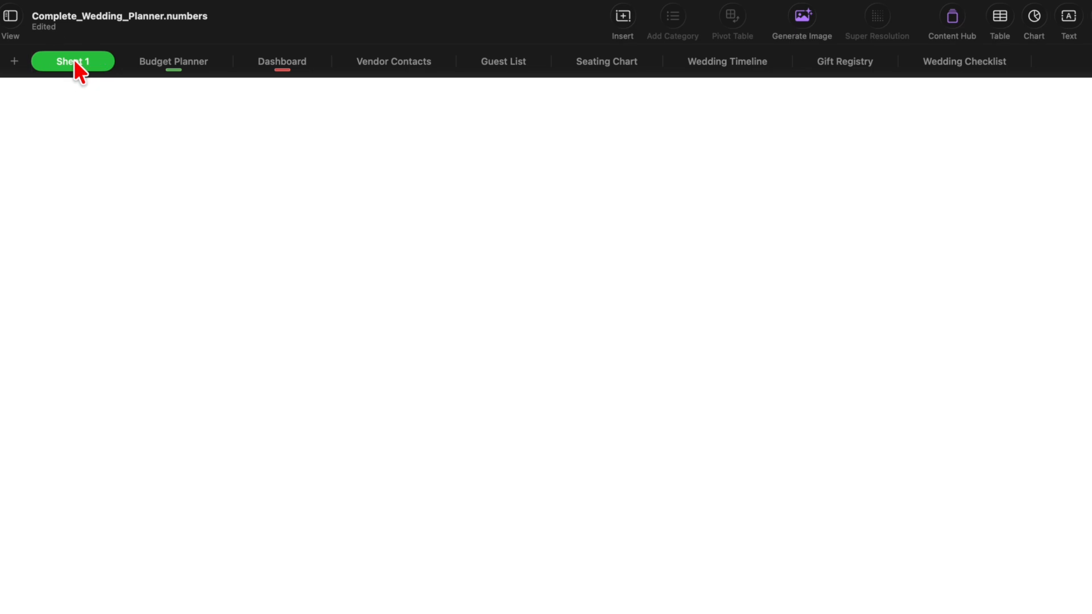
{"action": "left_click", "coordinate": [170, 63]}
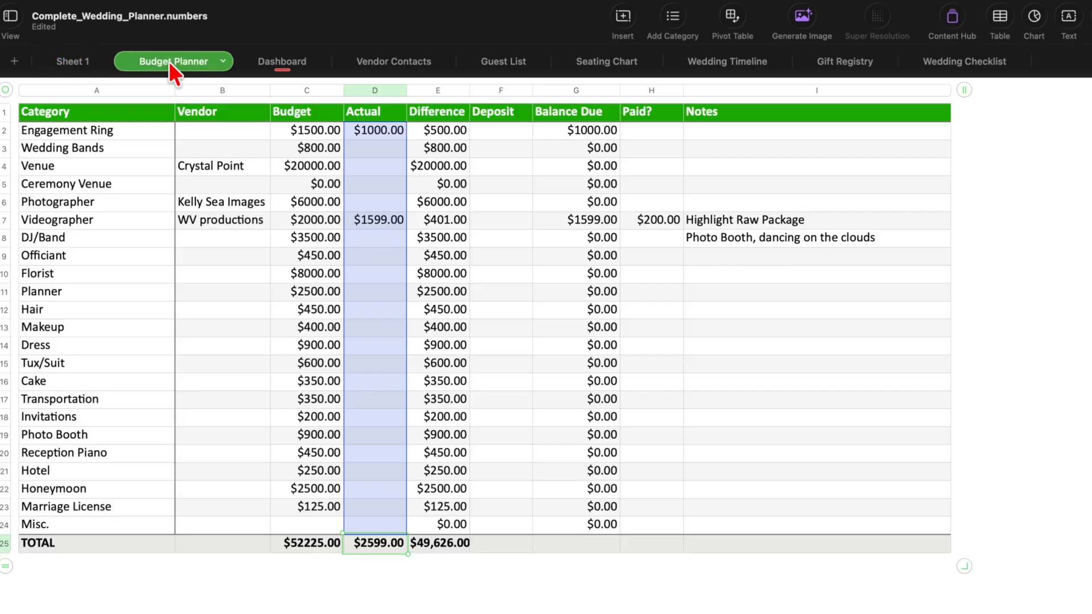
Insert a green-styled table with a header row and header column on the blank Sheet 1
{"action": "left_click", "coordinate": [13, 61]}
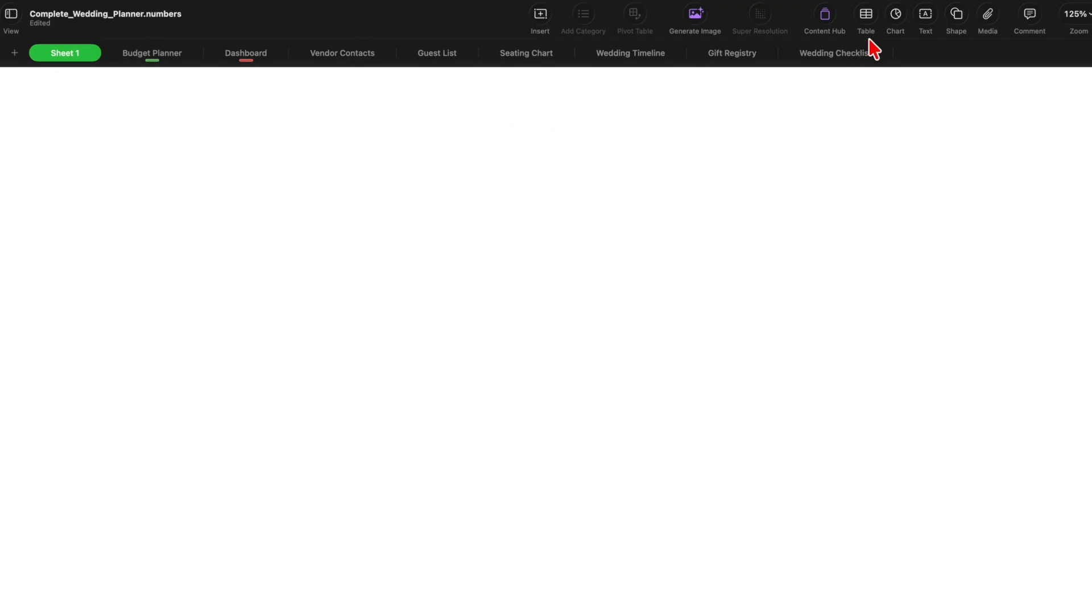
{"action": "left_click", "coordinate": [867, 17]}
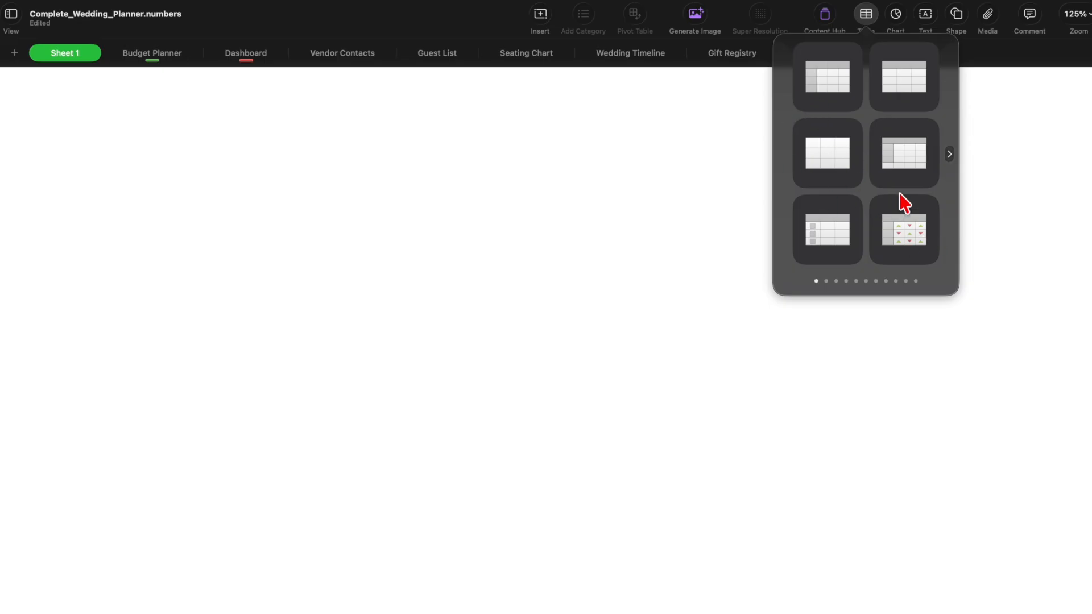
{"action": "left_click", "coordinate": [950, 155]}
{"action": "left_click", "coordinate": [950, 155]}
{"action": "left_click", "coordinate": [950, 155]}
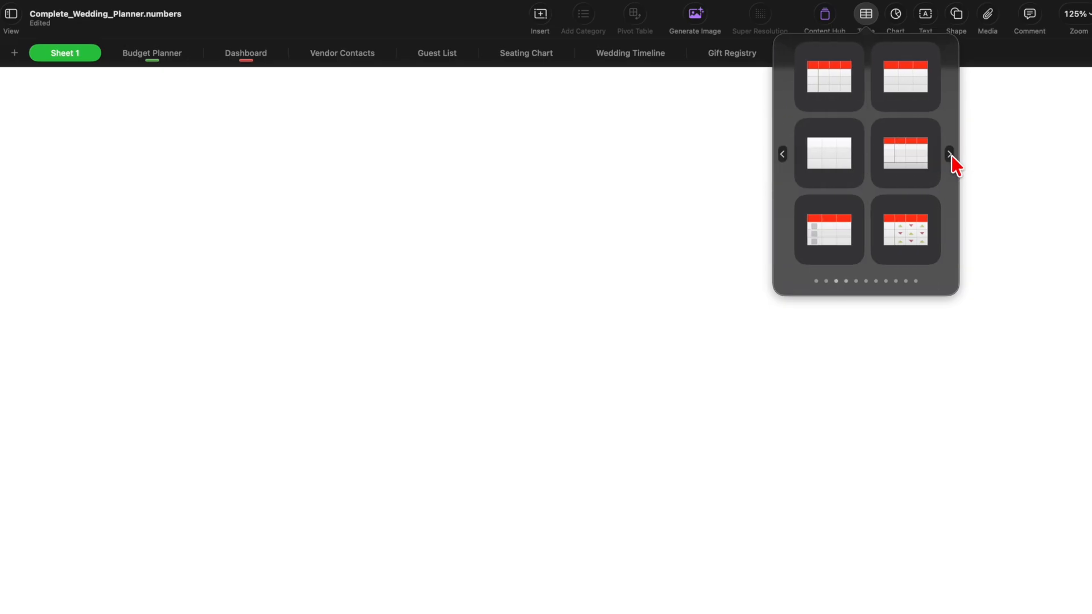
{"action": "left_click", "coordinate": [783, 155]}
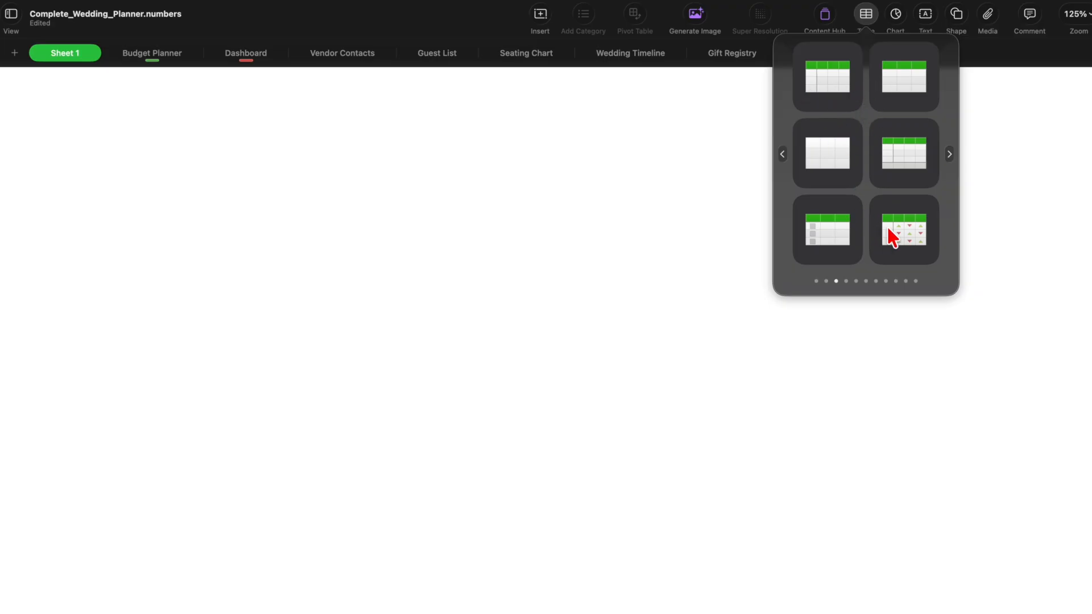
{"action": "left_click", "coordinate": [829, 79]}
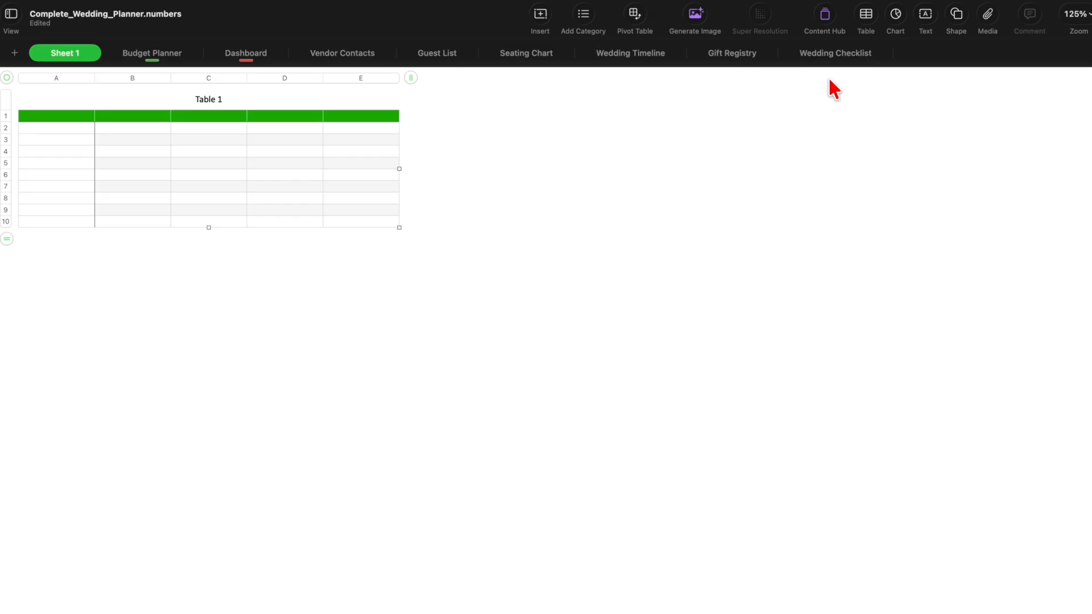
Give the new table on Sheet 1 one footer row
{"action": "left_click", "coordinate": [33, 115]}
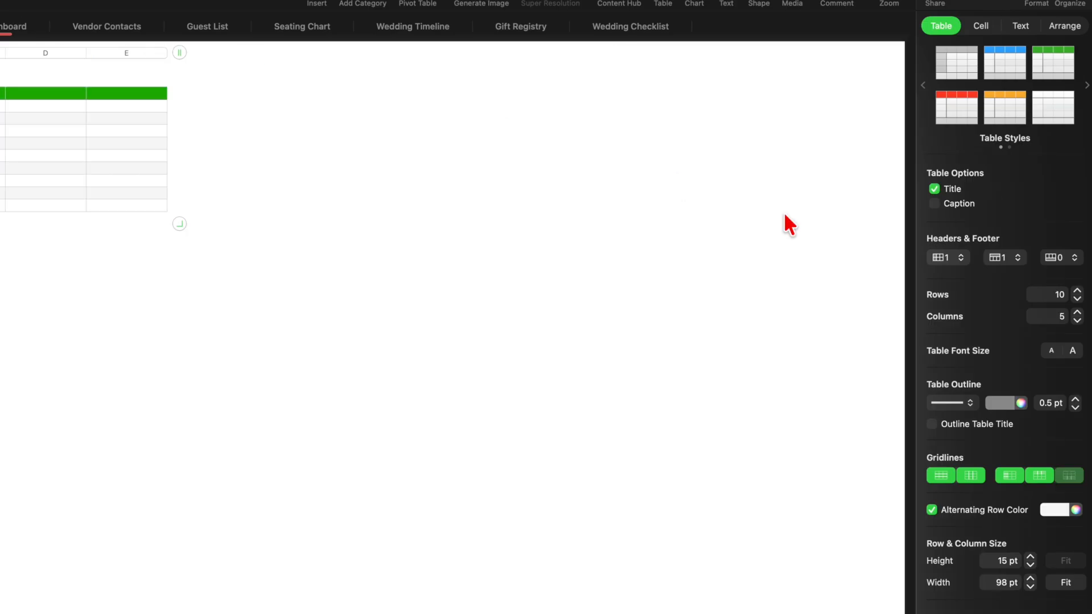
{"action": "left_click", "coordinate": [1060, 259]}
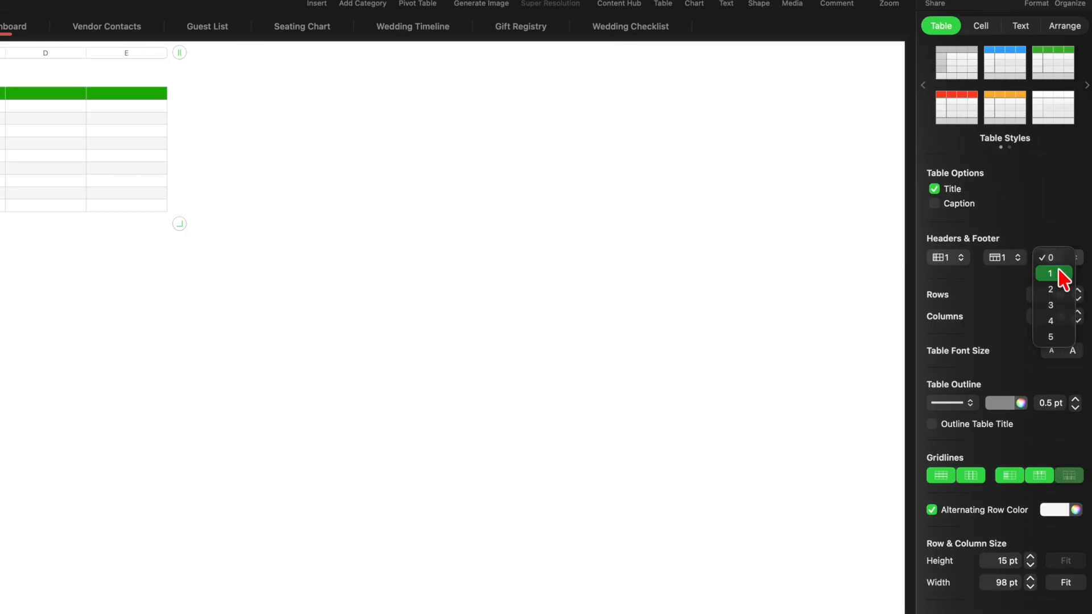
{"action": "left_click", "coordinate": [1060, 273]}
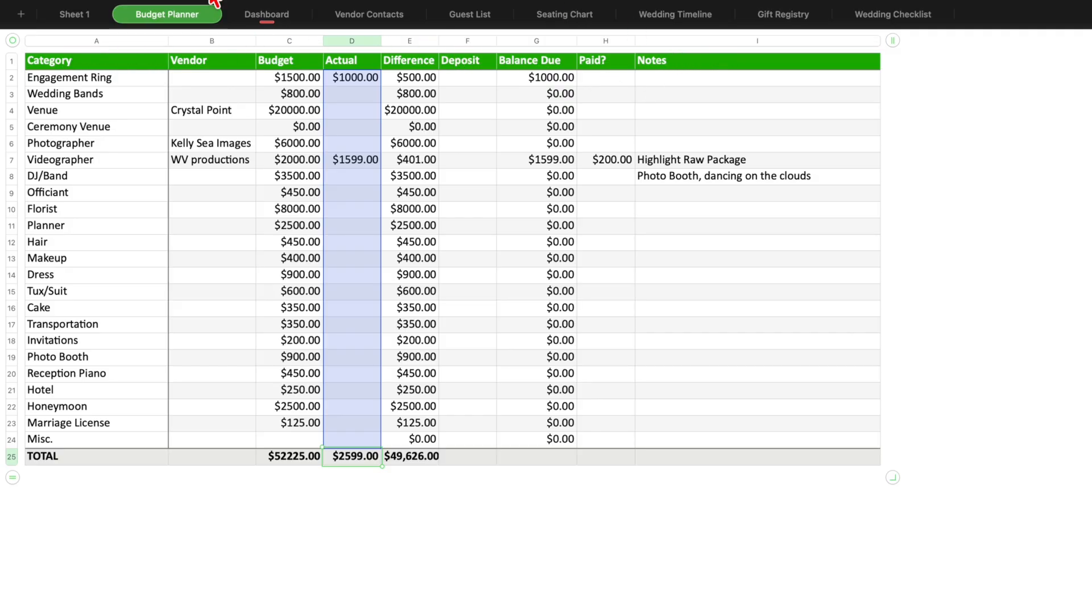
Extend the Sheet 1 table to nine columns and 25 rows like the Budget Planner, and enlarge the whole table to fill the sheet area
{"action": "left_click", "coordinate": [79, 15]}
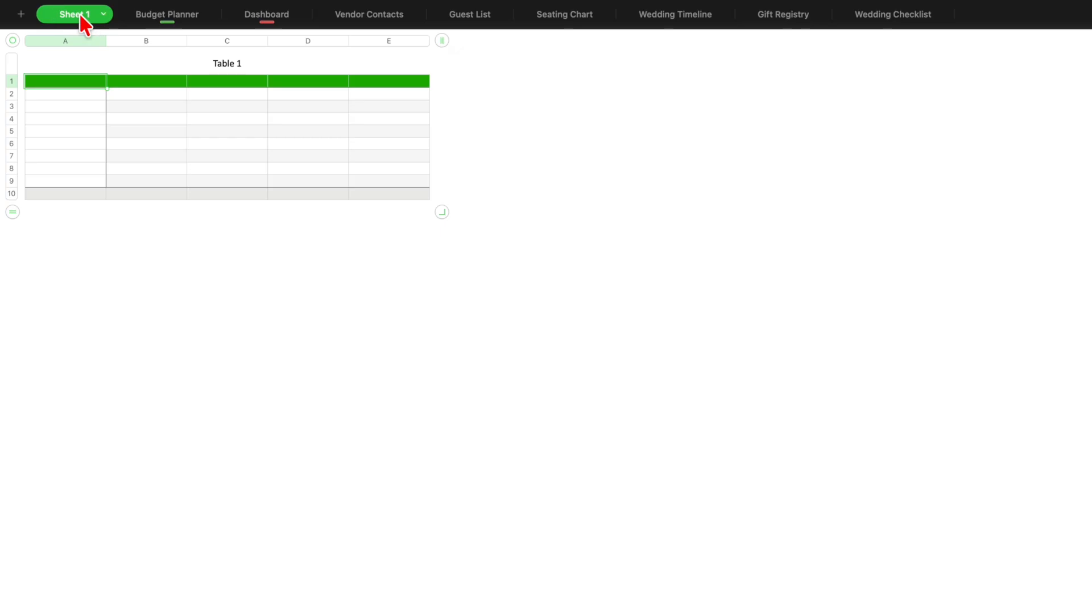
{"action": "left_click_drag", "start_coordinate": [442, 40], "coordinate": [828, 90]}
{"action": "left_click", "coordinate": [164, 17]}
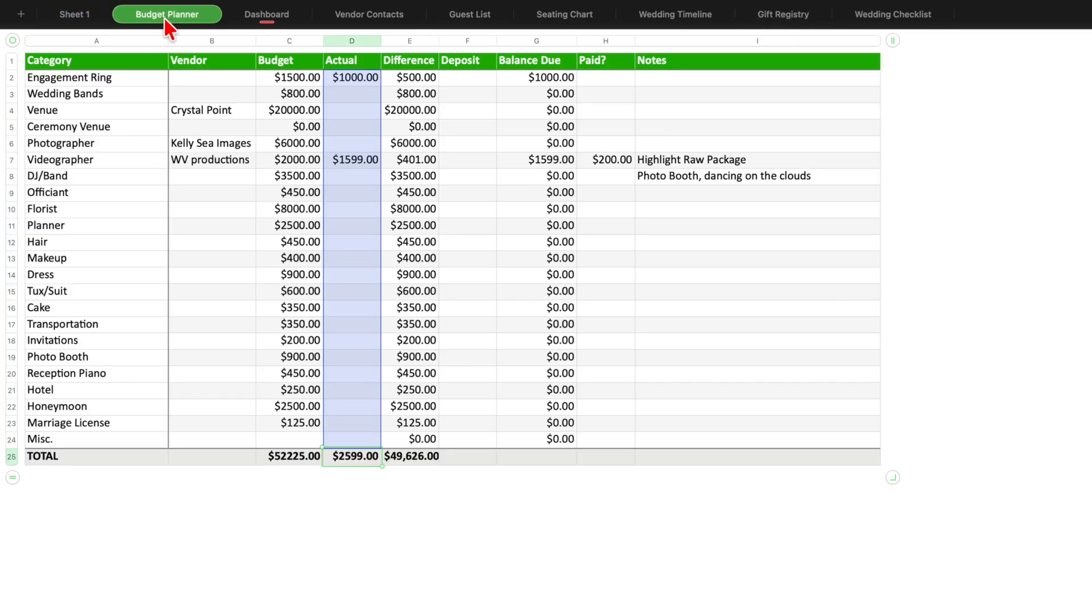
{"action": "left_click", "coordinate": [73, 12]}
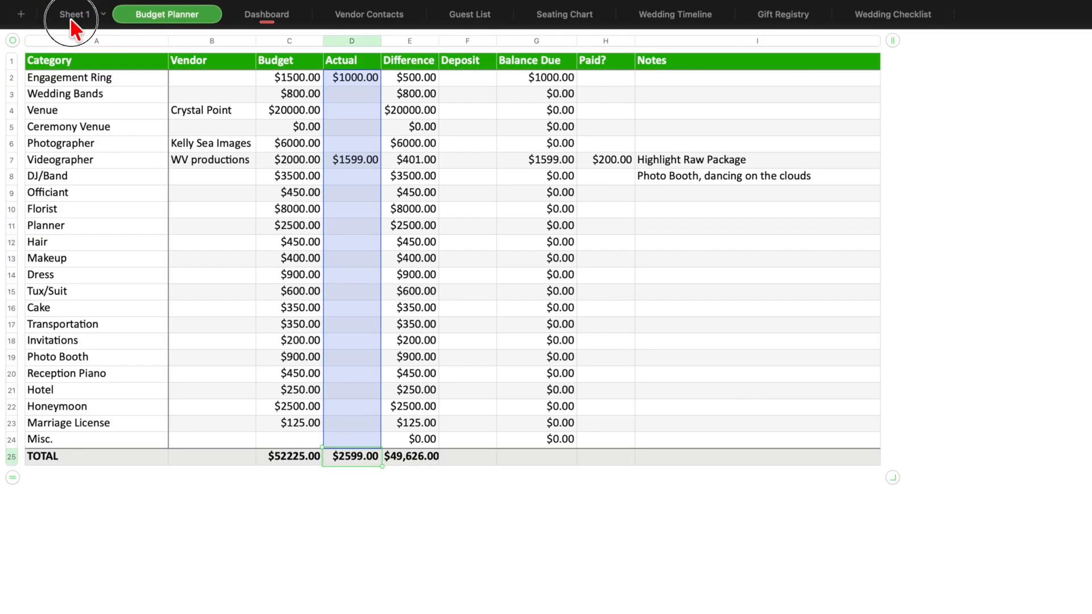
{"action": "left_click_drag", "start_coordinate": [10, 212], "coordinate": [10, 410]}
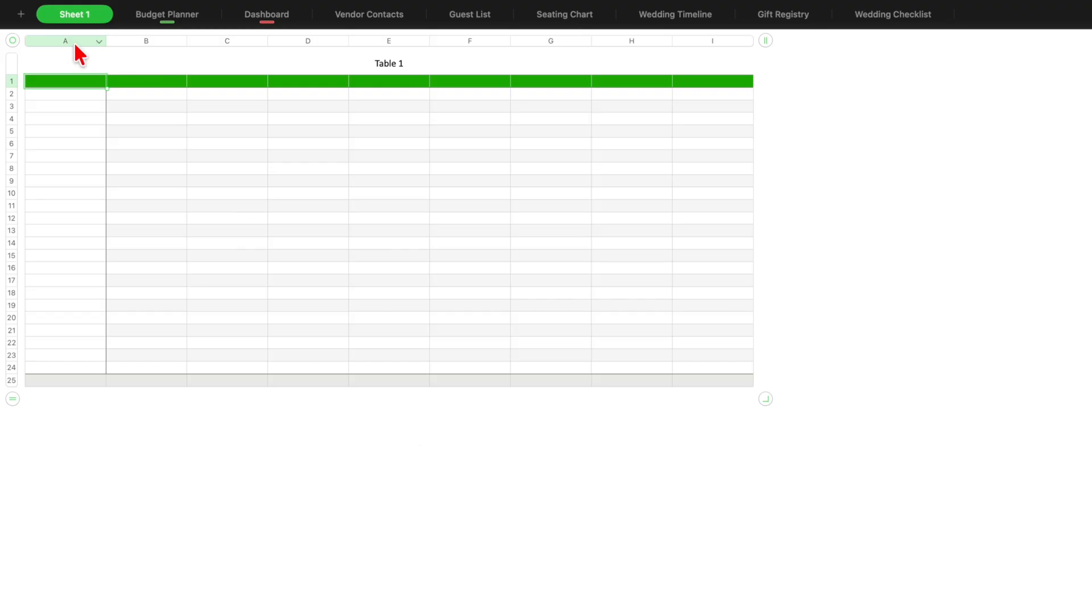
{"action": "left_click", "coordinate": [12, 45]}
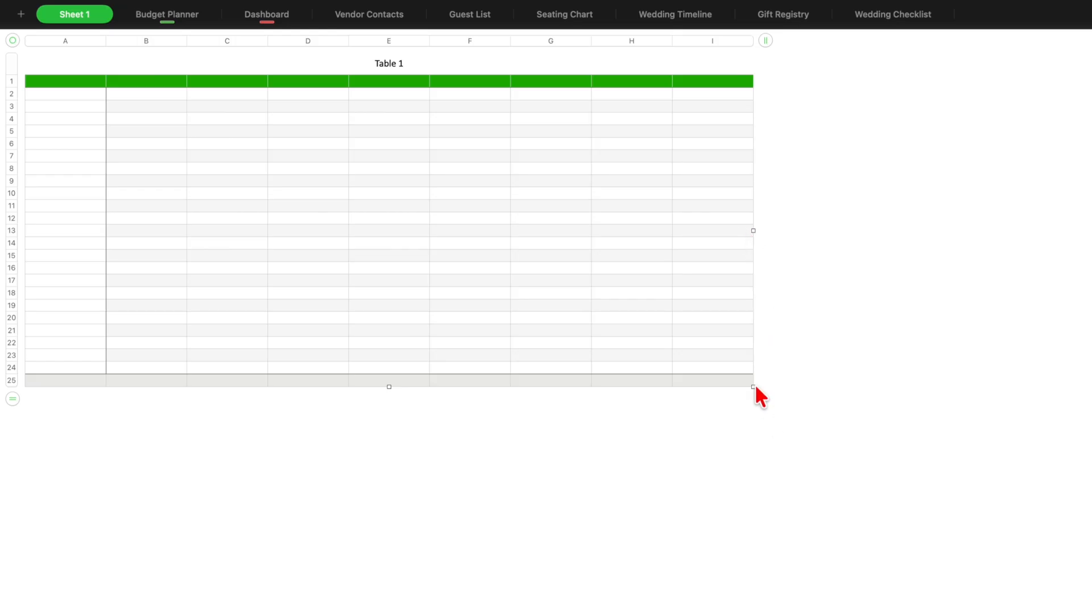
{"action": "left_click_drag", "start_coordinate": [753, 388], "coordinate": [1091, 584]}
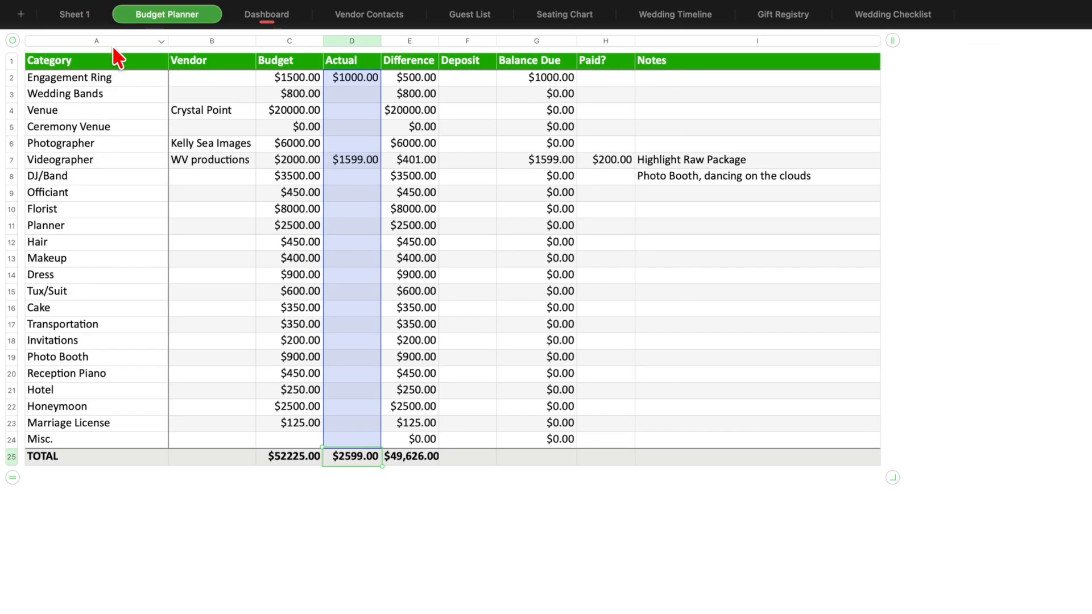
On Sheet 1, enter the headings Category, Vendor and Budget in the first three header cells, following the Budget Planner sheet
{"action": "left_click", "coordinate": [83, 15]}
{"action": "left_click", "coordinate": [71, 90]}
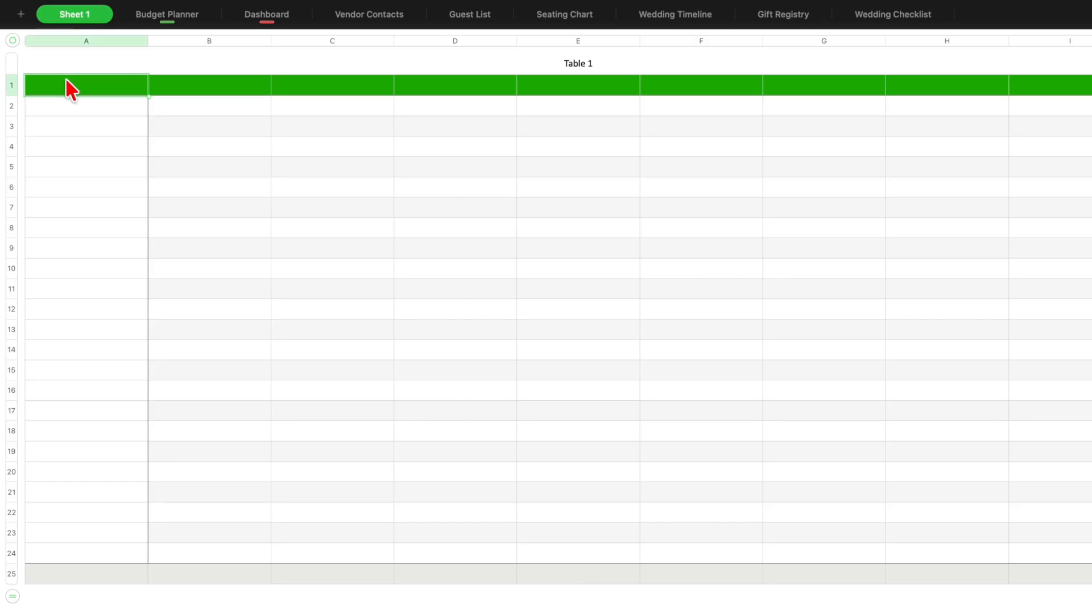
{"action": "type", "text": "Category"}
{"action": "left_click", "coordinate": [166, 17]}
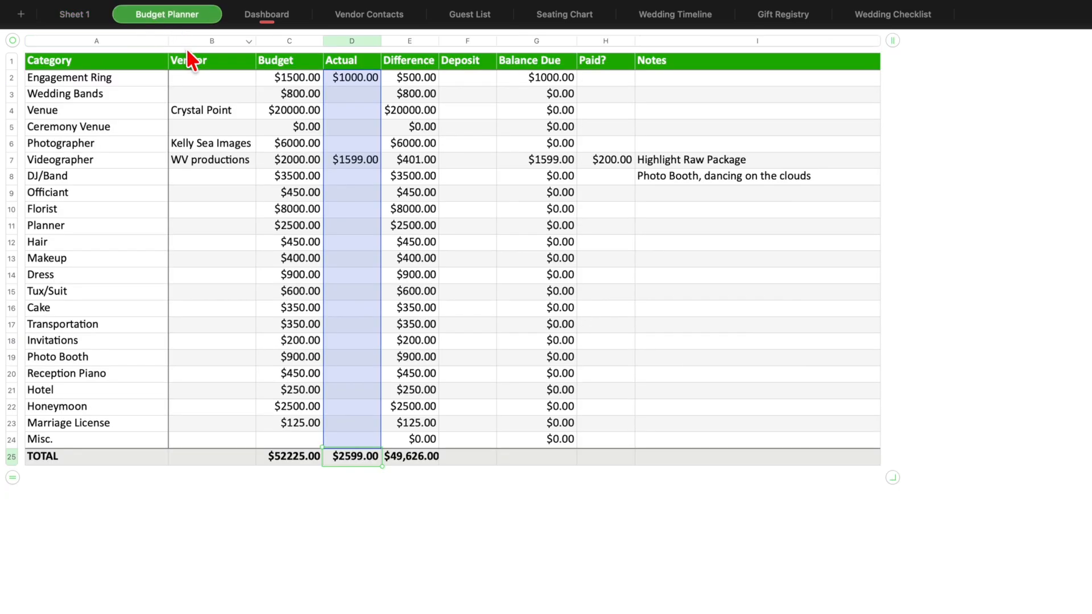
{"action": "left_click", "coordinate": [89, 17]}
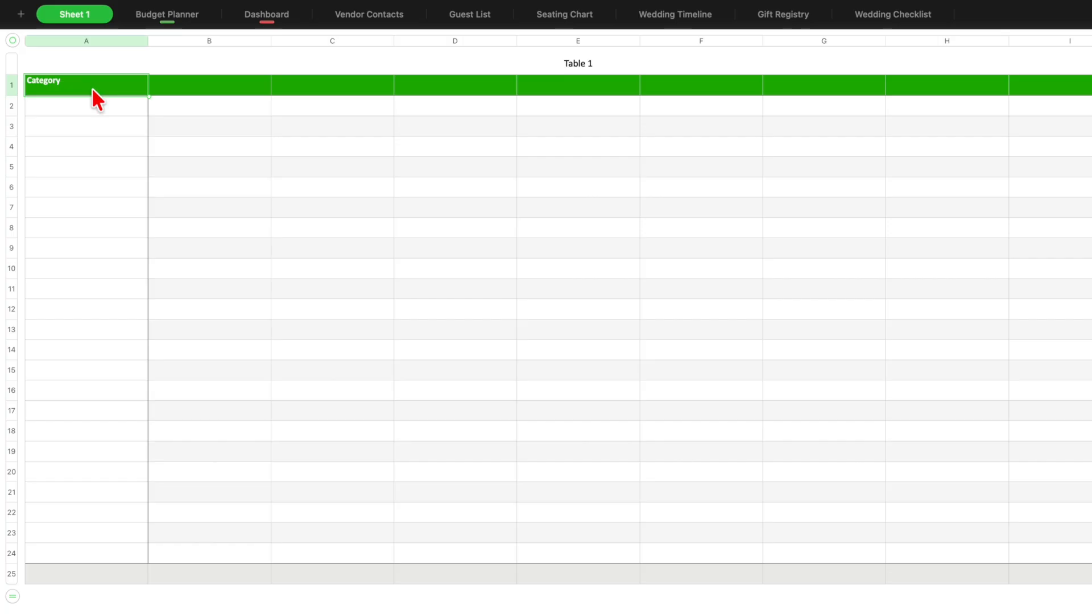
{"action": "key", "text": "Tab"}
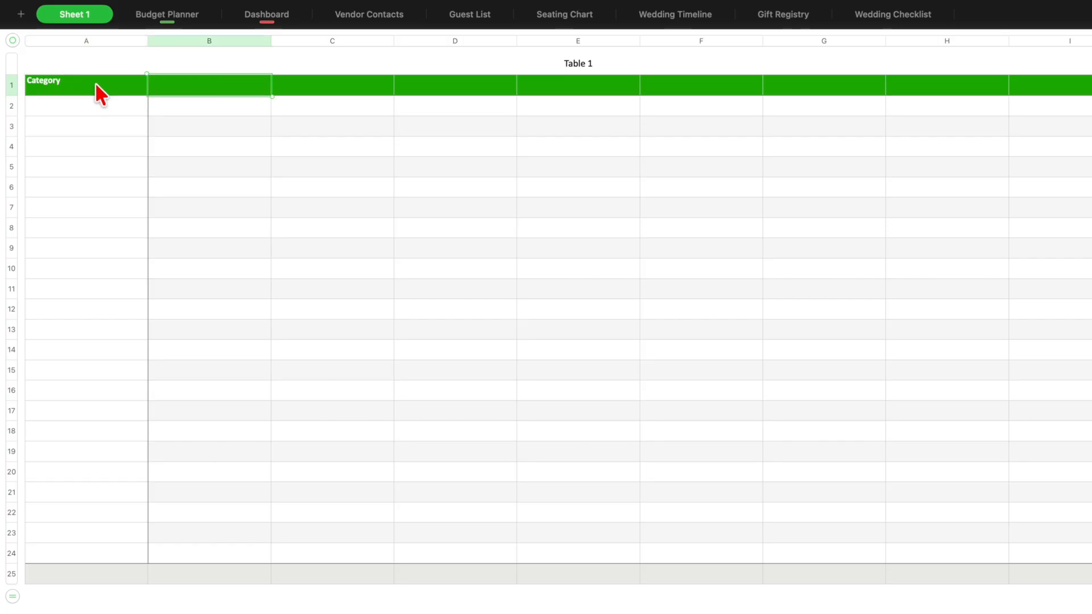
{"action": "type", "text": "Vendor"}
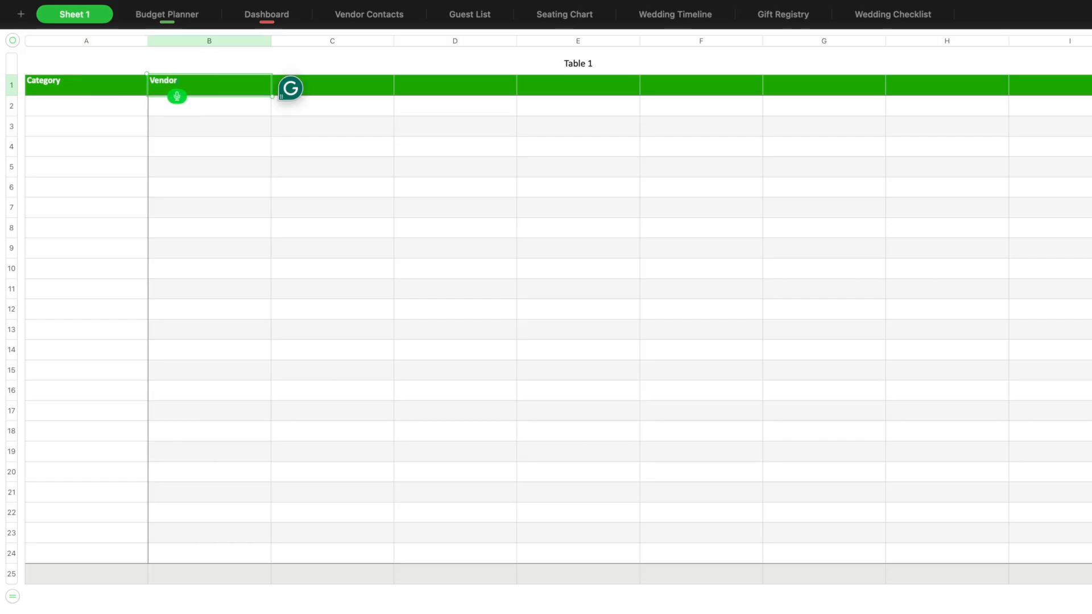
{"action": "key", "text": "Tab"}
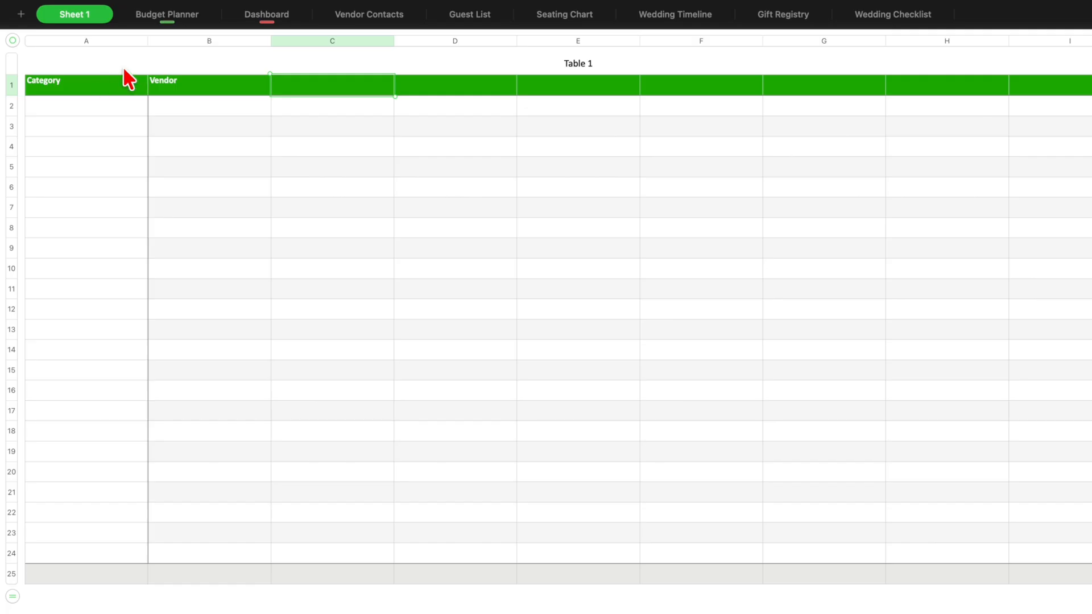
{"action": "type", "text": "Budget"}
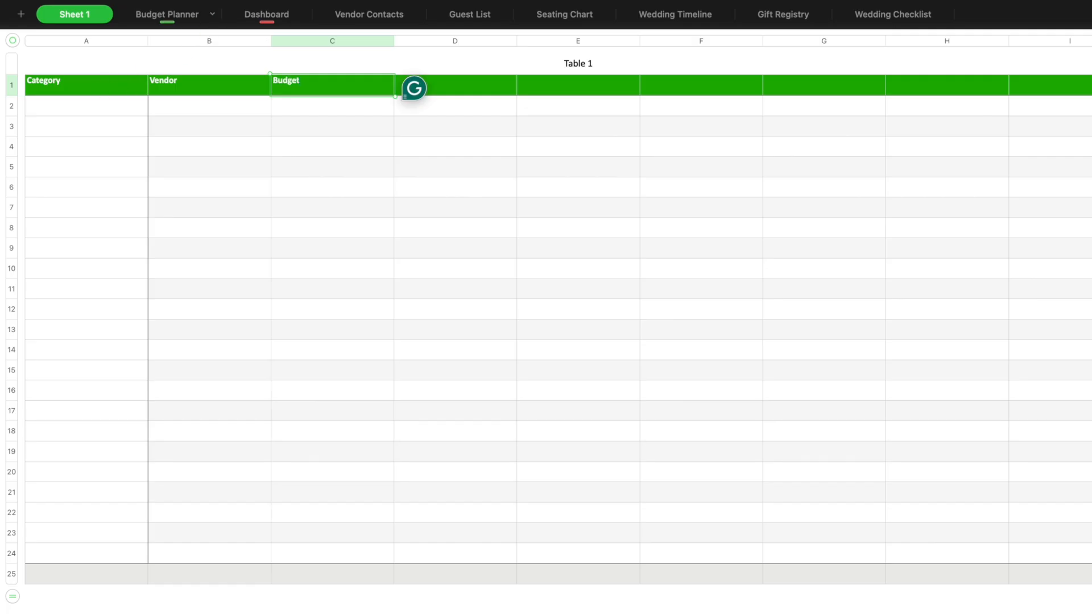
Copy the complete header row of the Budget Planner, Category through Notes, into the header row of the Sheet 1 table
{"action": "left_click", "coordinate": [162, 14]}
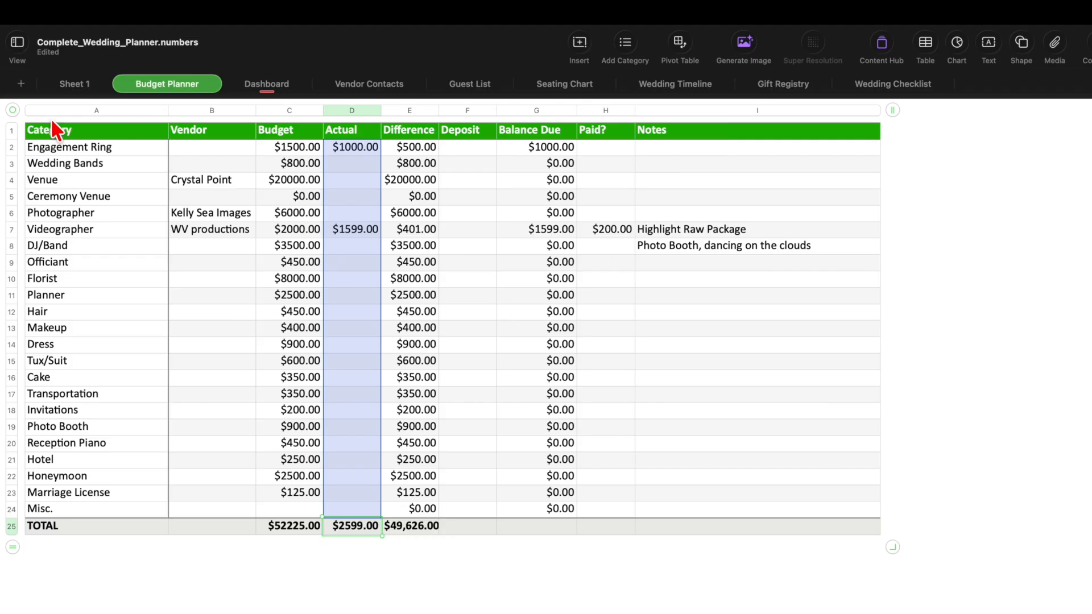
{"action": "left_click_drag", "start_coordinate": [860, 134], "coordinate": [83, 129]}
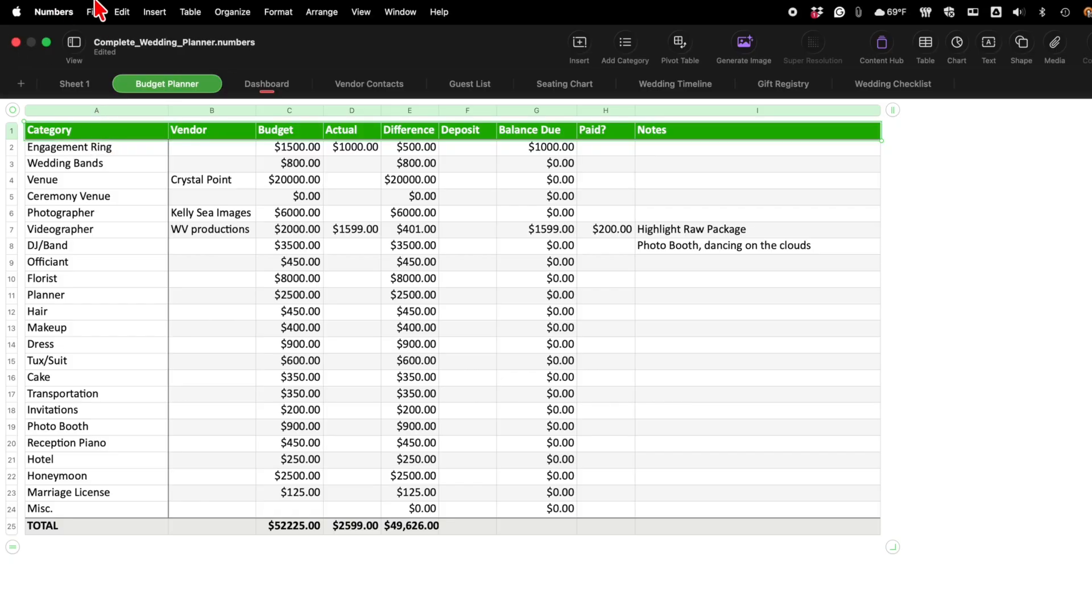
{"action": "left_click", "coordinate": [122, 12]}
{"action": "left_click", "coordinate": [157, 96]}
{"action": "left_click", "coordinate": [87, 87]}
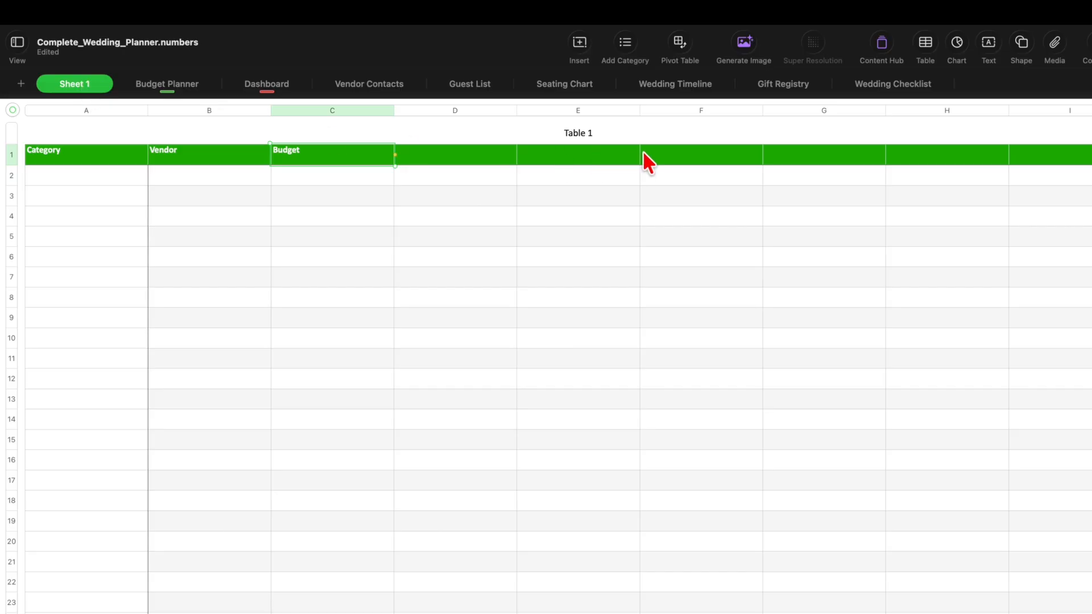
{"action": "left_click", "coordinate": [11, 154]}
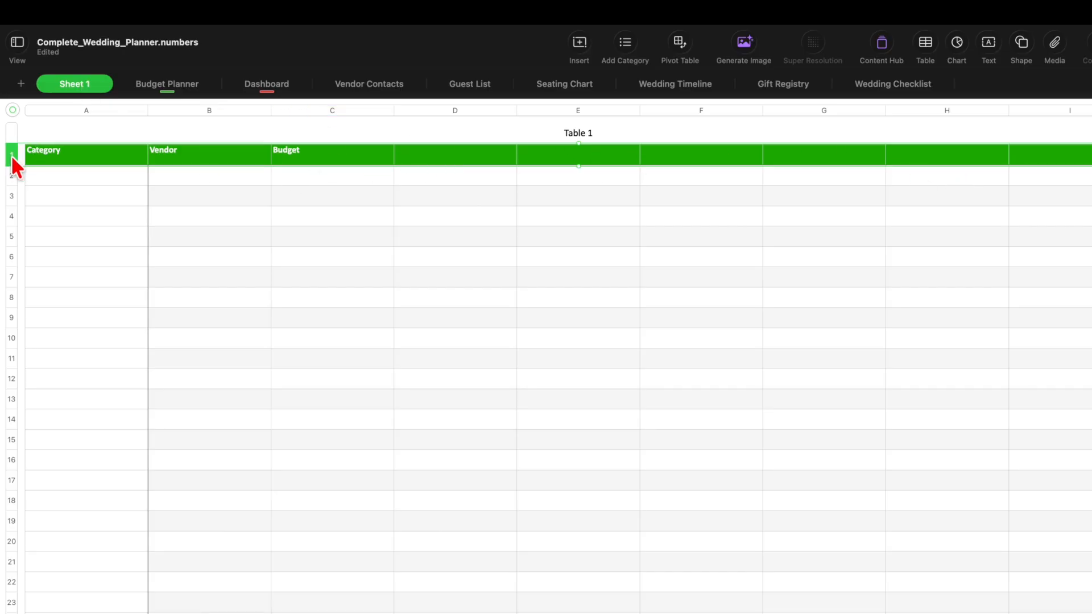
{"action": "key", "text": "super+v"}
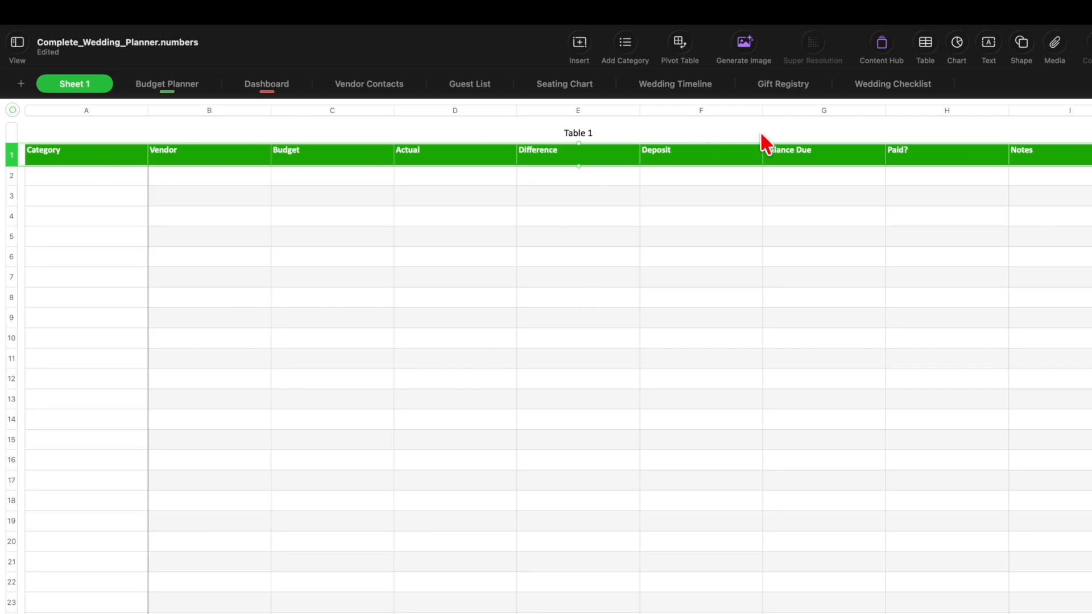
Copy the category names from Engagement Ring to Marriage License in the Budget Planner into the Sheet 1 Category column, starting at A2
{"action": "left_click", "coordinate": [70, 169]}
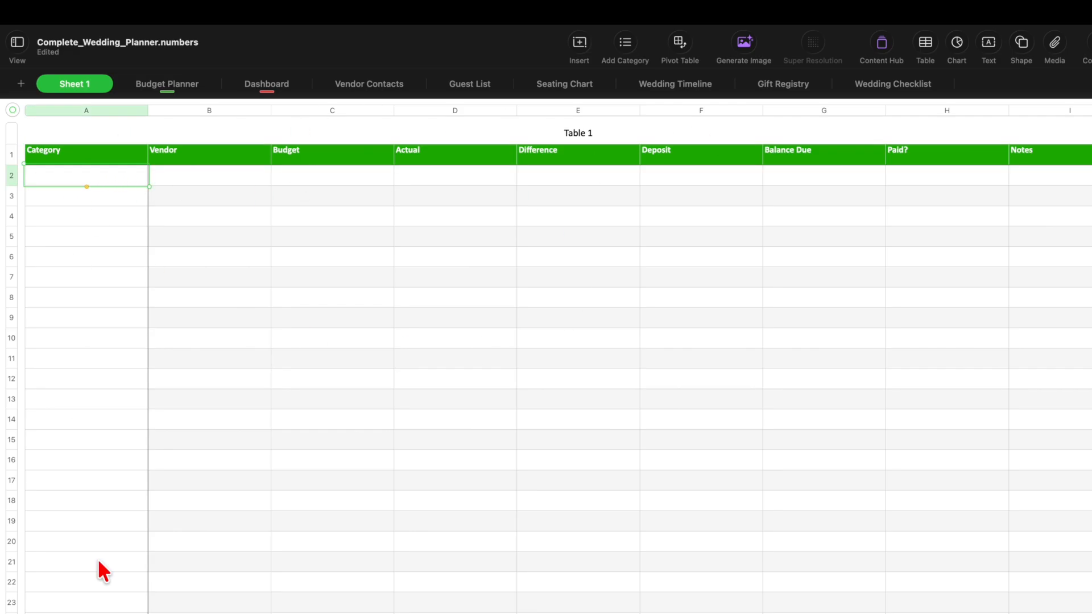
{"action": "left_click", "coordinate": [156, 84]}
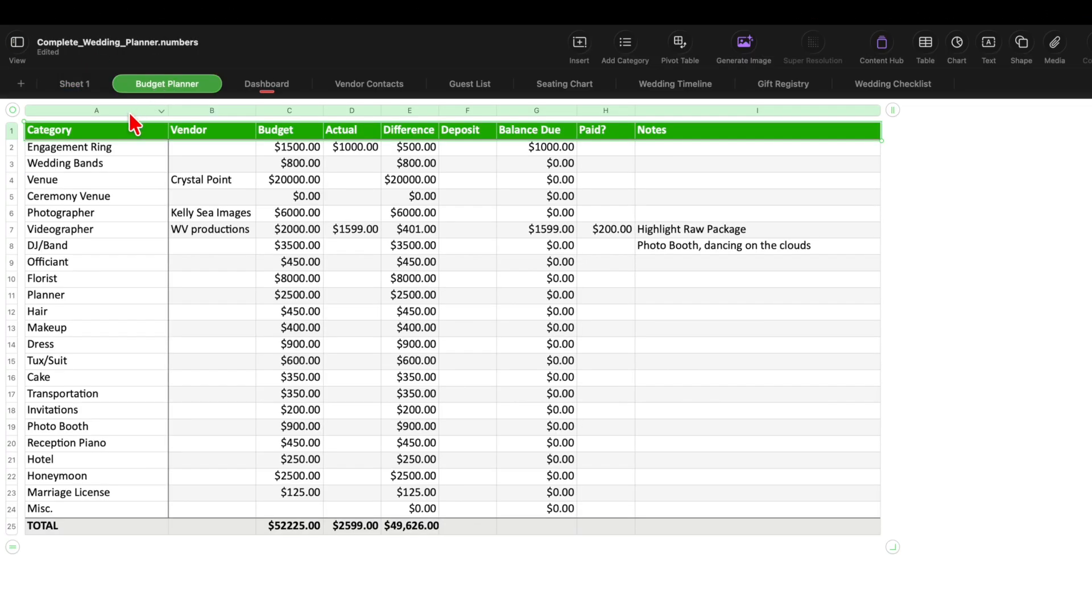
{"action": "left_click_drag", "start_coordinate": [77, 146], "coordinate": [64, 496]}
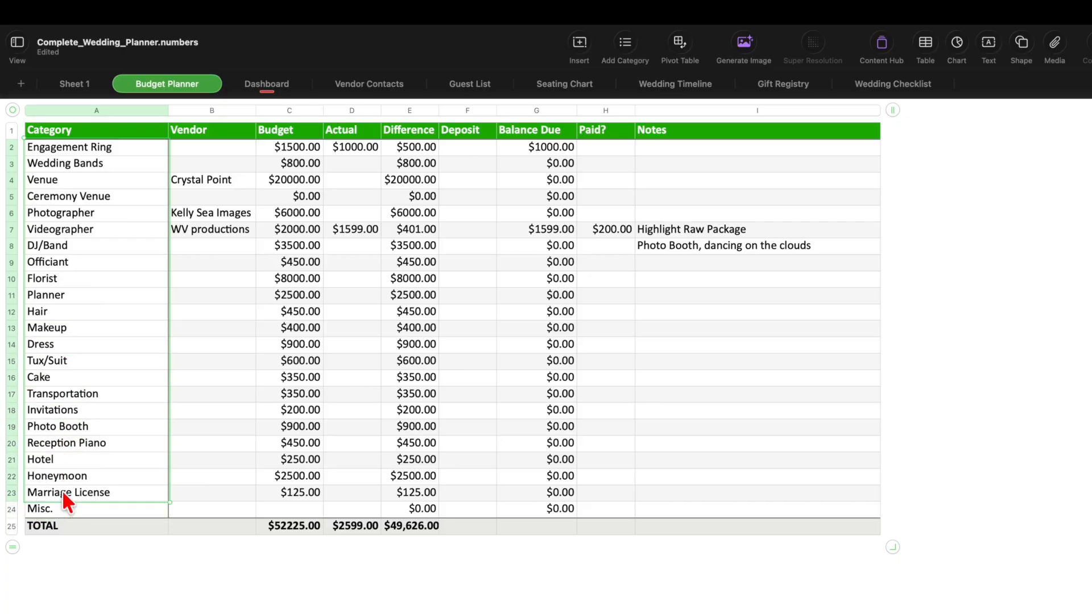
{"action": "left_click", "coordinate": [78, 86]}
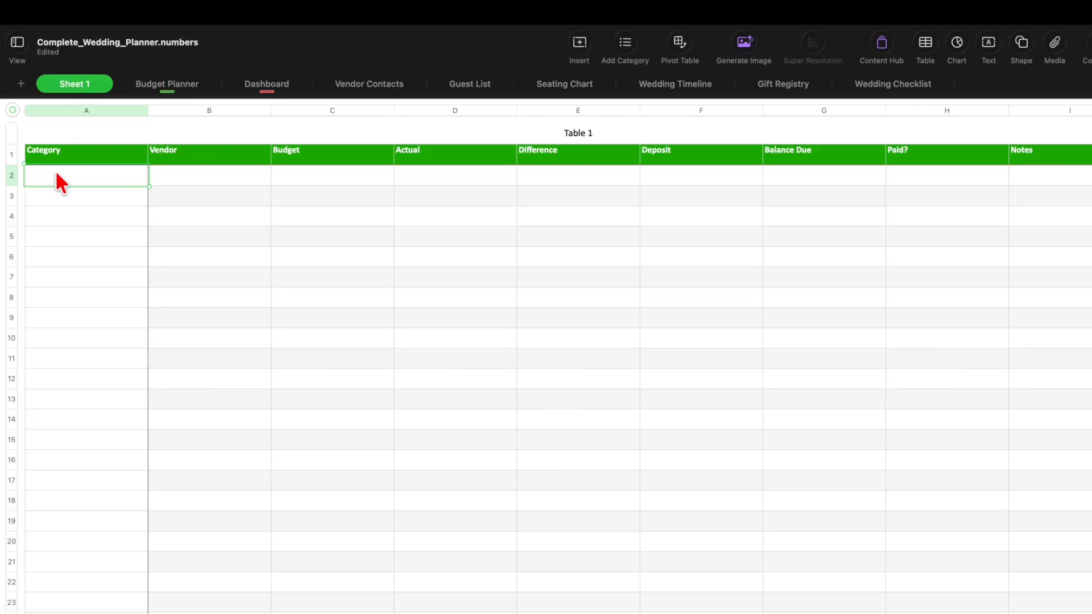
{"action": "key", "text": "super+v"}
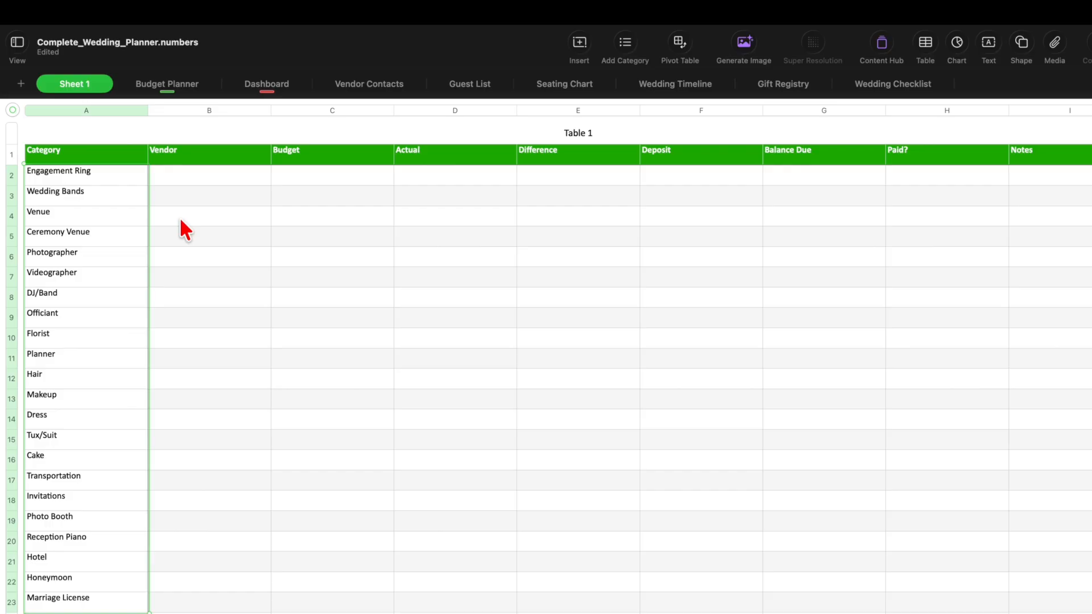
Enter WV Productions as the vendor in the Videographer row of Sheet 1
{"action": "left_click", "coordinate": [187, 171]}
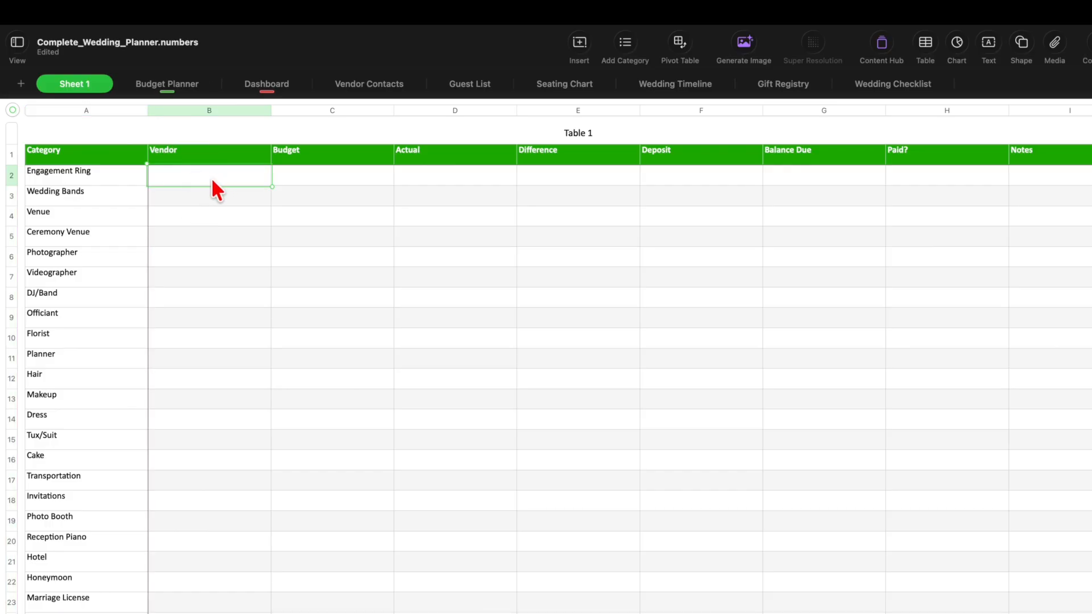
{"action": "left_click", "coordinate": [180, 278]}
{"action": "type", "text": "W"}
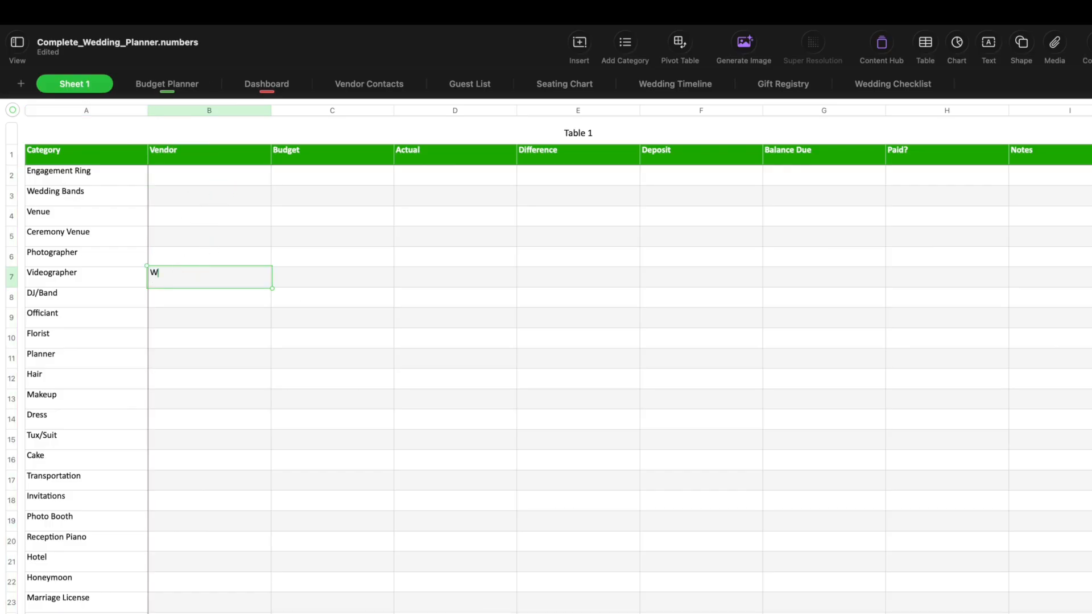
{"action": "type", "text": "V Productions"}
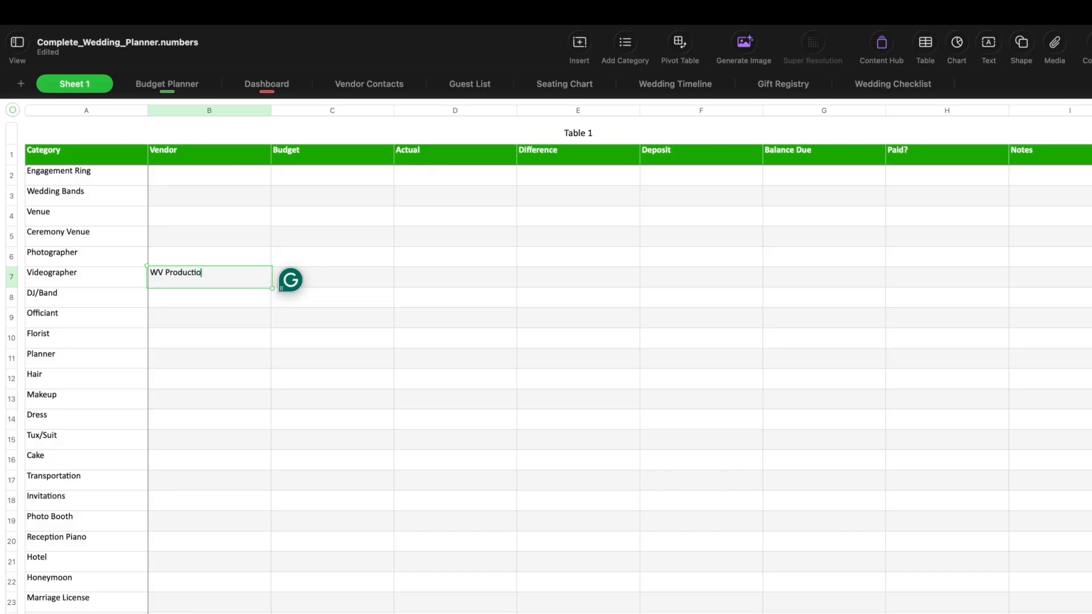
Look up the Videographer's budget in the Budget Planner and enter 2000 in the Videographer row's Budget cell on Sheet 1
{"action": "left_click", "coordinate": [297, 278]}
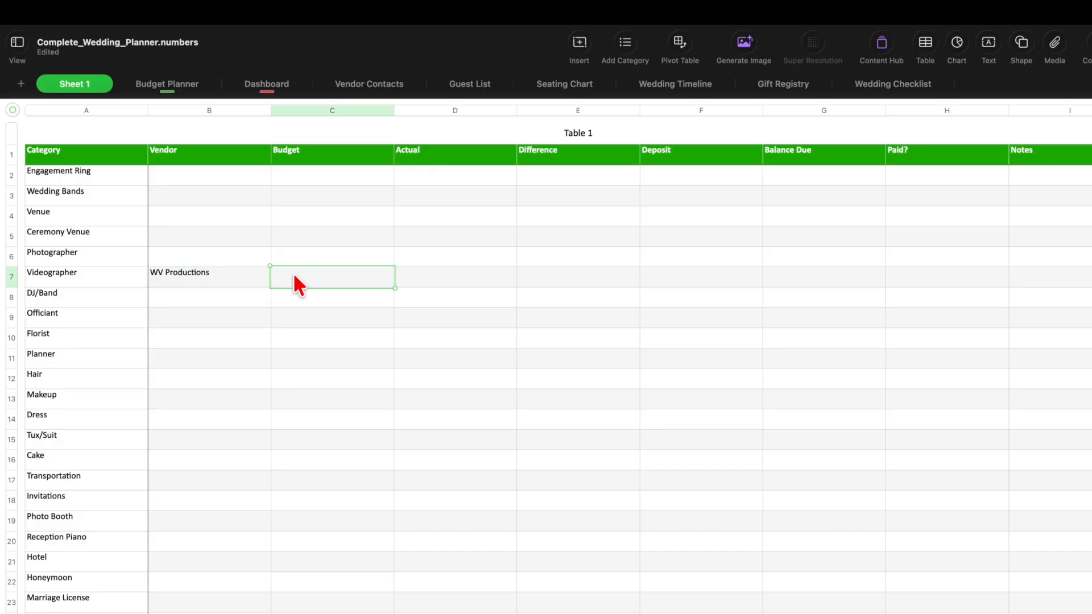
{"action": "left_click", "coordinate": [166, 85]}
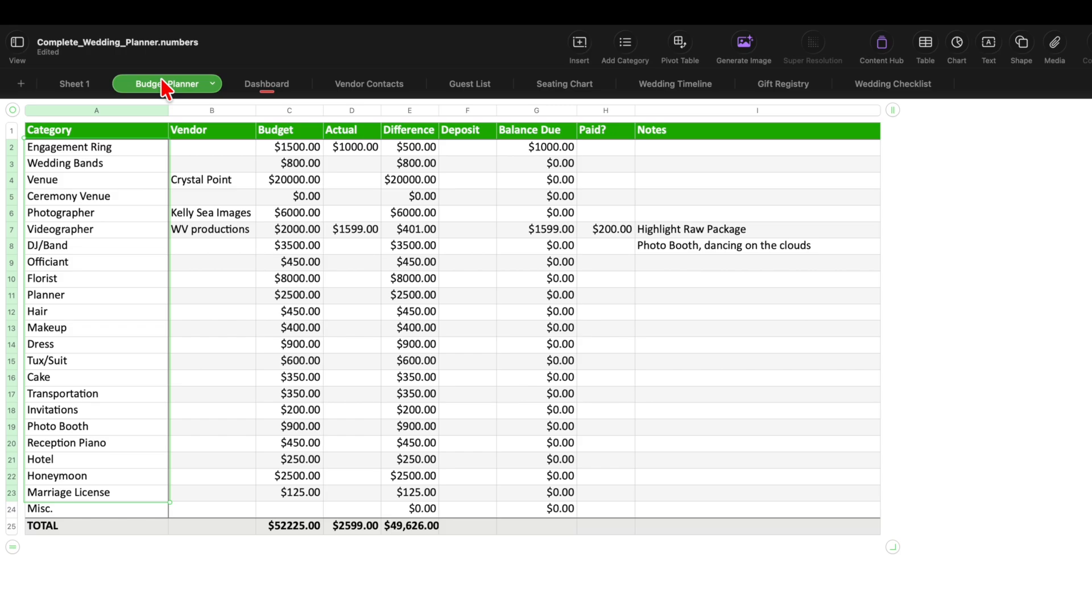
{"action": "left_click", "coordinate": [287, 228]}
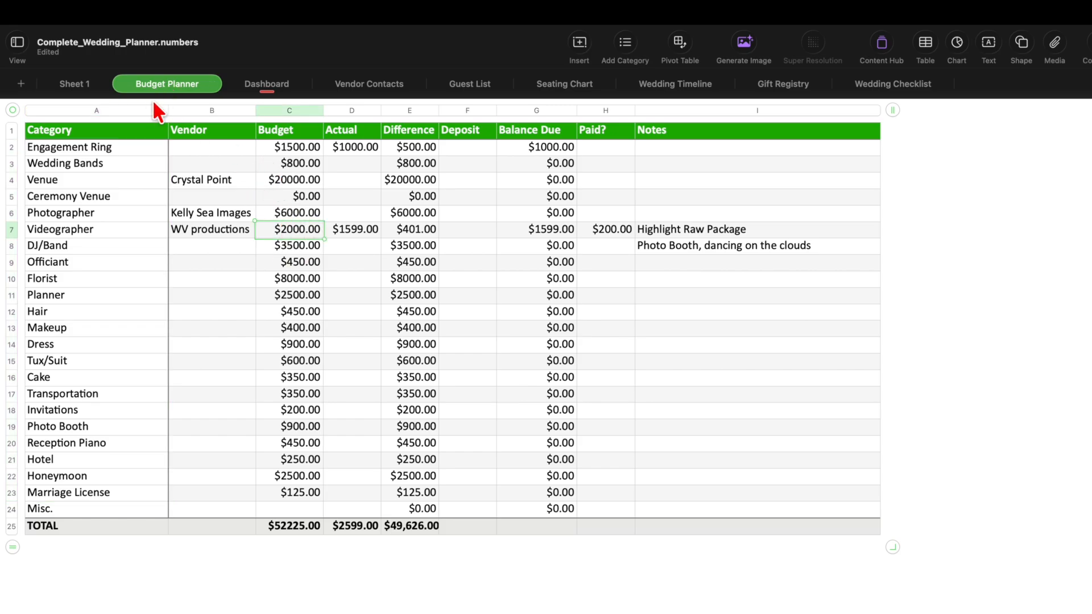
{"action": "left_click", "coordinate": [80, 85]}
{"action": "type", "text": "2000"}
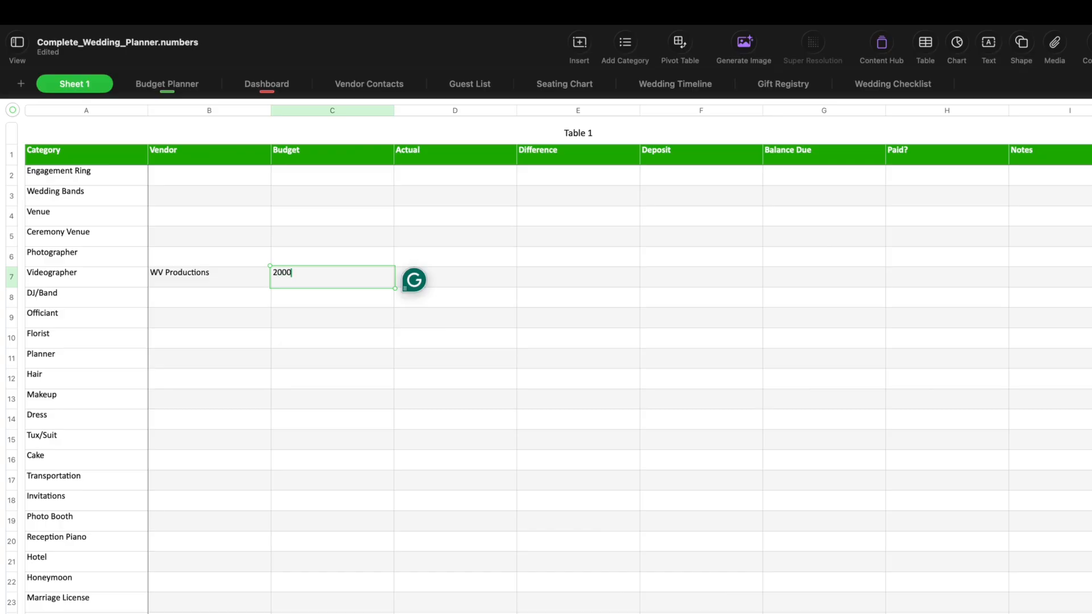
{"action": "left_click", "coordinate": [443, 316]}
Format the Budget column of Sheet 1 as US Dollar currency with two decimals and a thousands separator
{"action": "left_click", "coordinate": [364, 277]}
{"action": "left_click", "coordinate": [327, 110]}
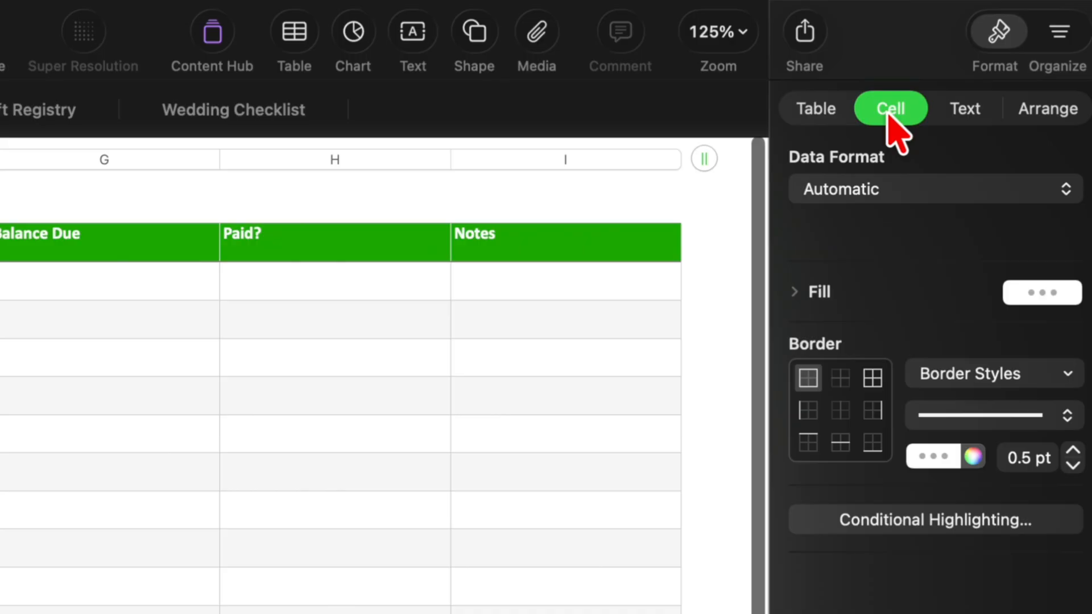
{"action": "left_click", "coordinate": [961, 113]}
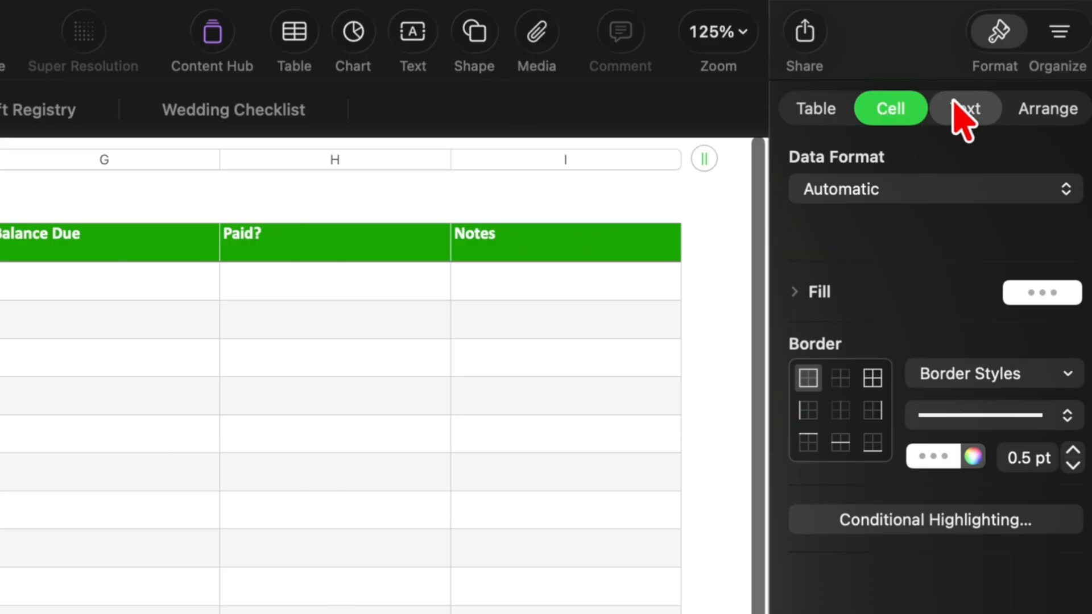
{"action": "left_click", "coordinate": [916, 110]}
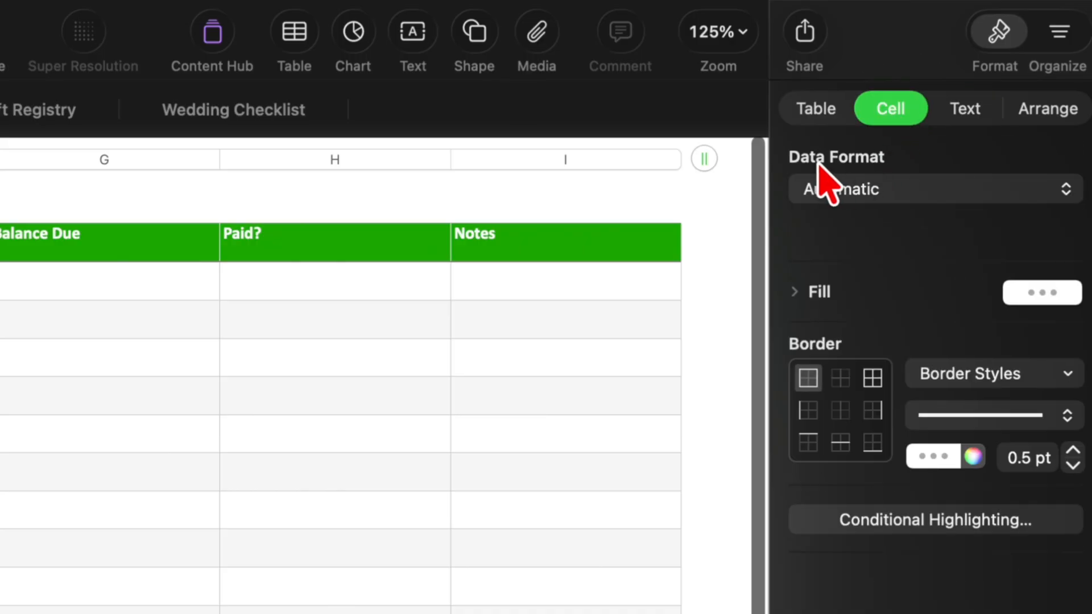
{"action": "left_click", "coordinate": [867, 189]}
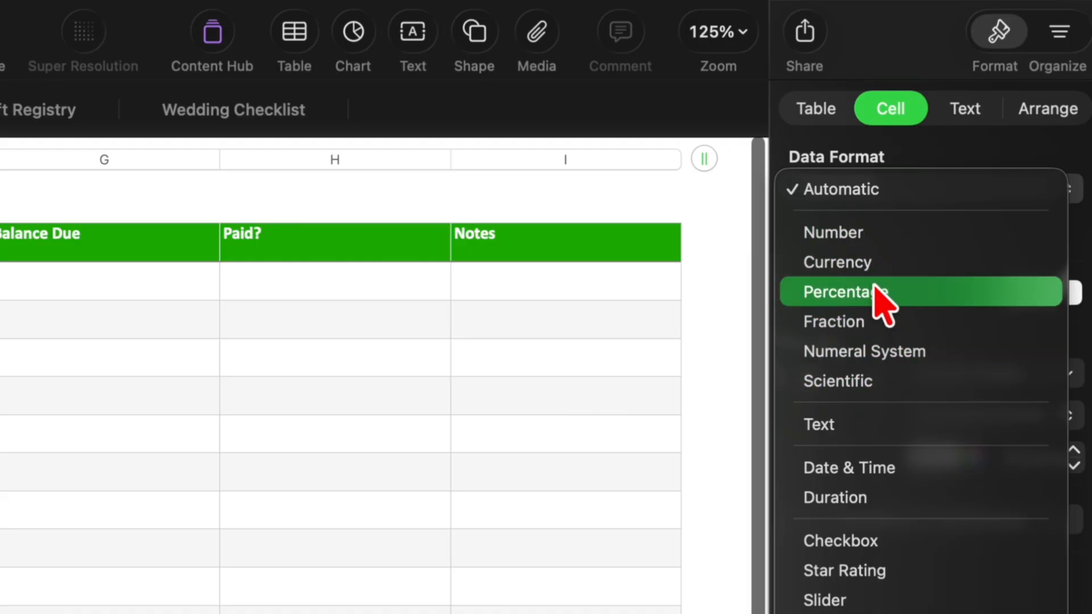
{"action": "left_click", "coordinate": [870, 262]}
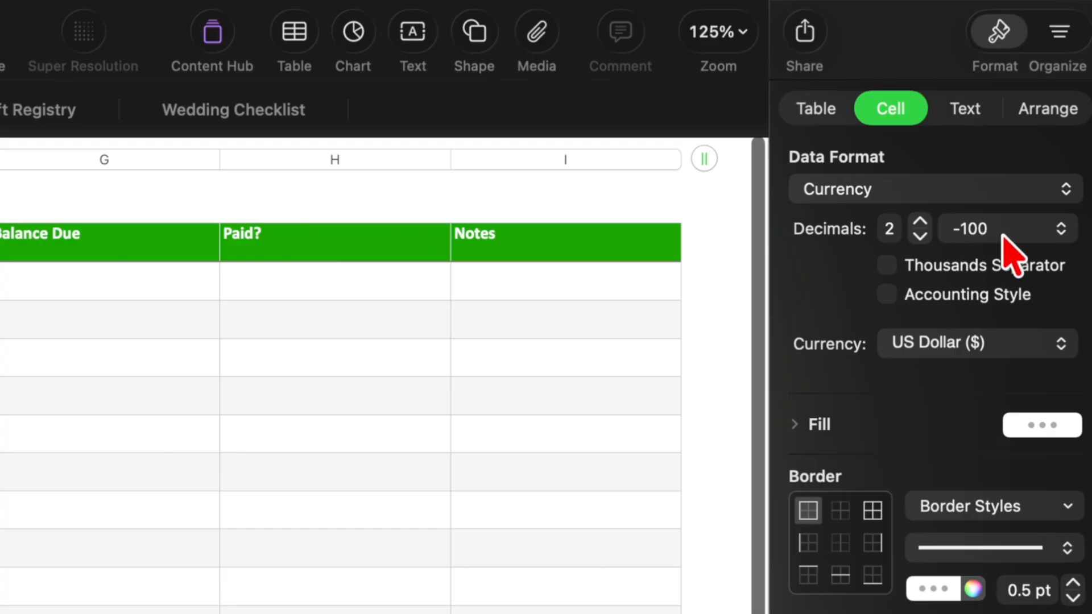
{"action": "left_click", "coordinate": [888, 266]}
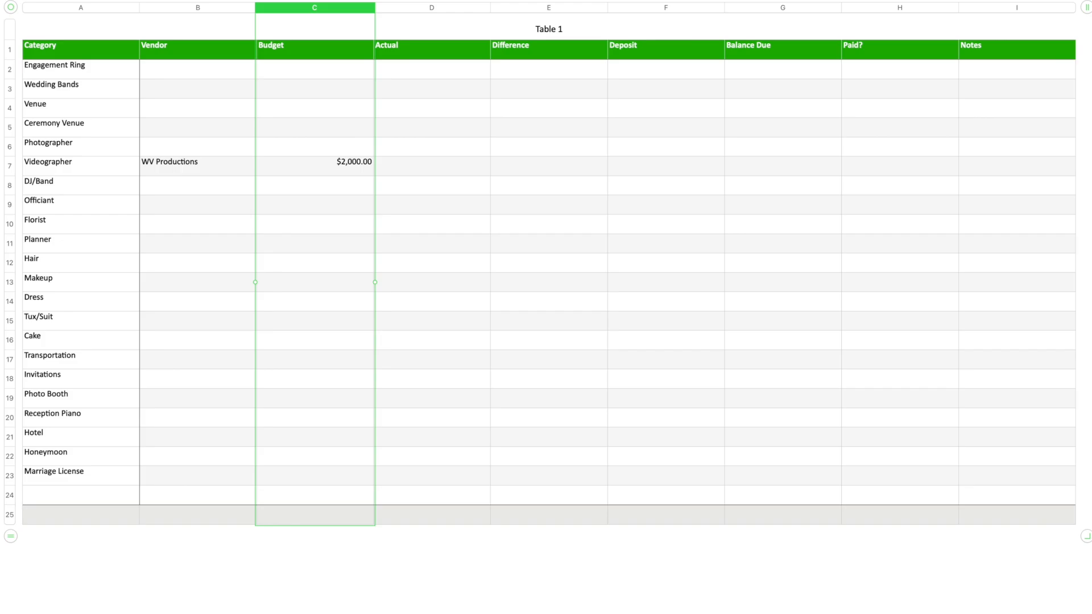
Increase the font size of all text in the Budget column, including its header, past 16 pt
{"action": "key", "text": "super+plus"}
{"action": "left_click", "coordinate": [1073, 382]}
{"action": "left_click", "coordinate": [1073, 382]}
{"action": "left_click", "coordinate": [1073, 382]}
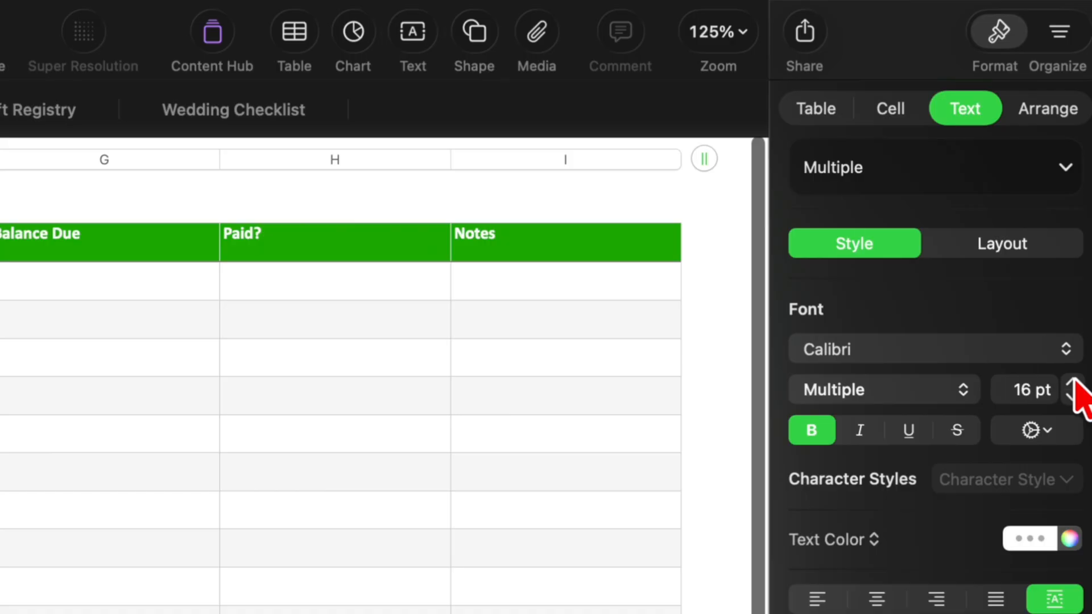
{"action": "left_click", "coordinate": [1074, 382]}
{"action": "left_click", "coordinate": [1073, 383]}
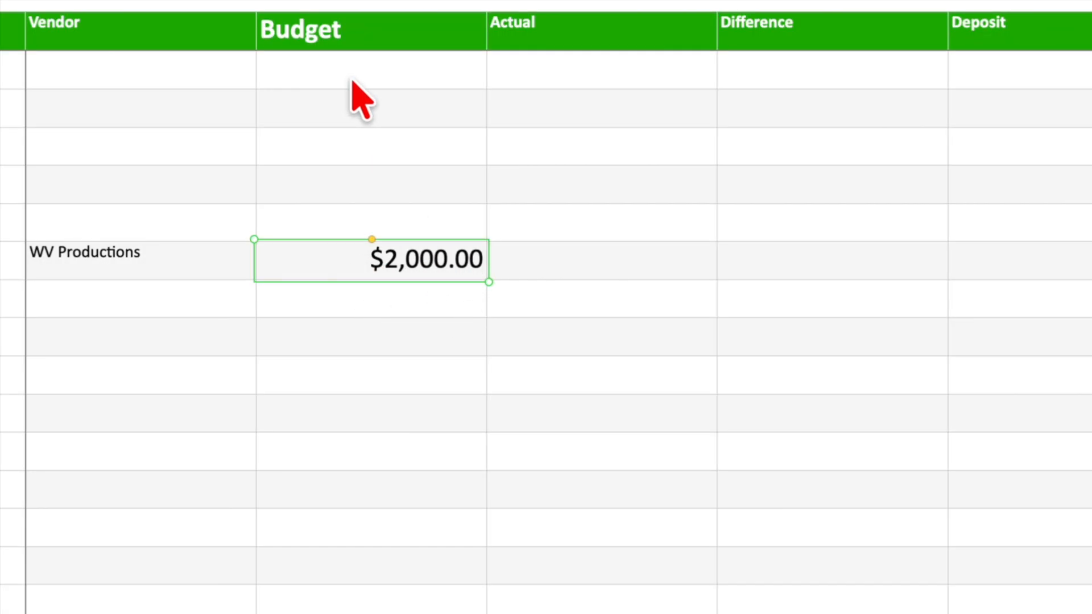
Reapply the Currency data format to the whole Budget column, including its header cell
{"action": "left_click", "coordinate": [348, 2]}
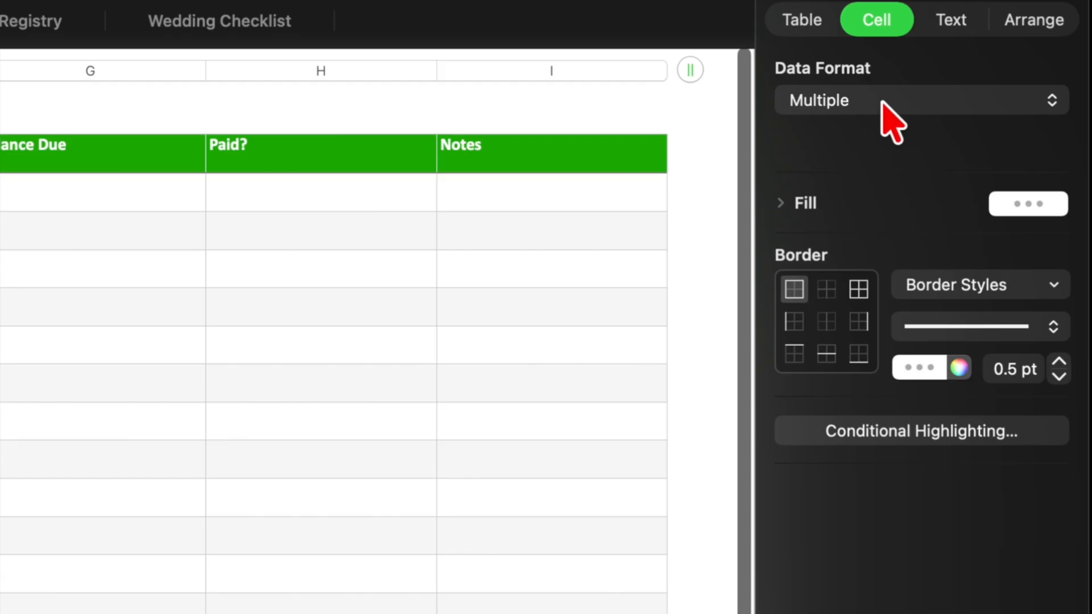
{"action": "left_click", "coordinate": [881, 102]}
{"action": "left_click", "coordinate": [853, 180]}
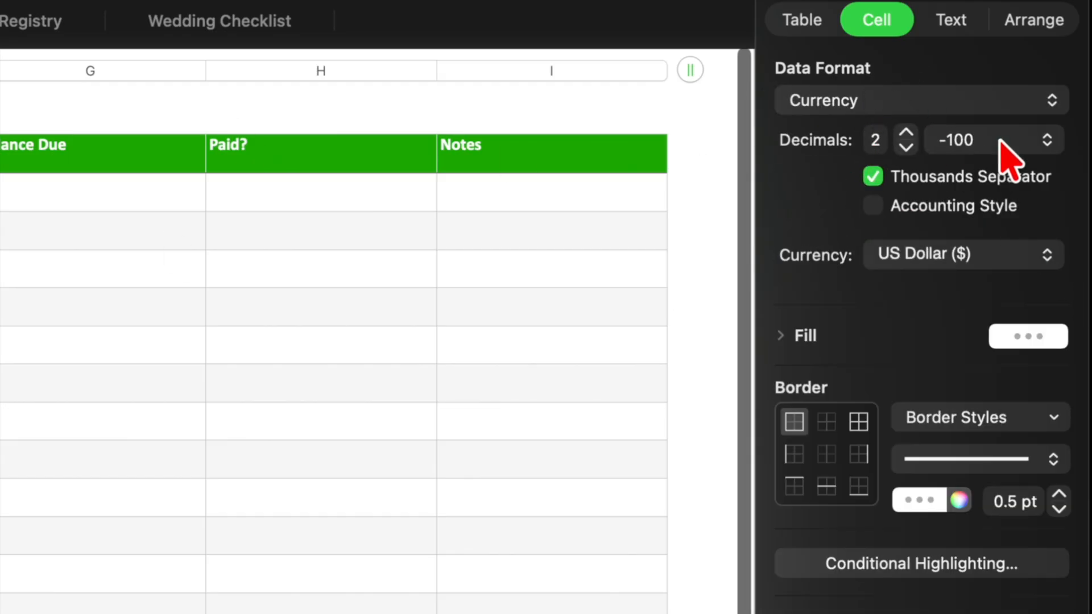
{"action": "scroll", "coordinate": [375, 330], "scroll_direction": "up", "scroll_amount": 3}
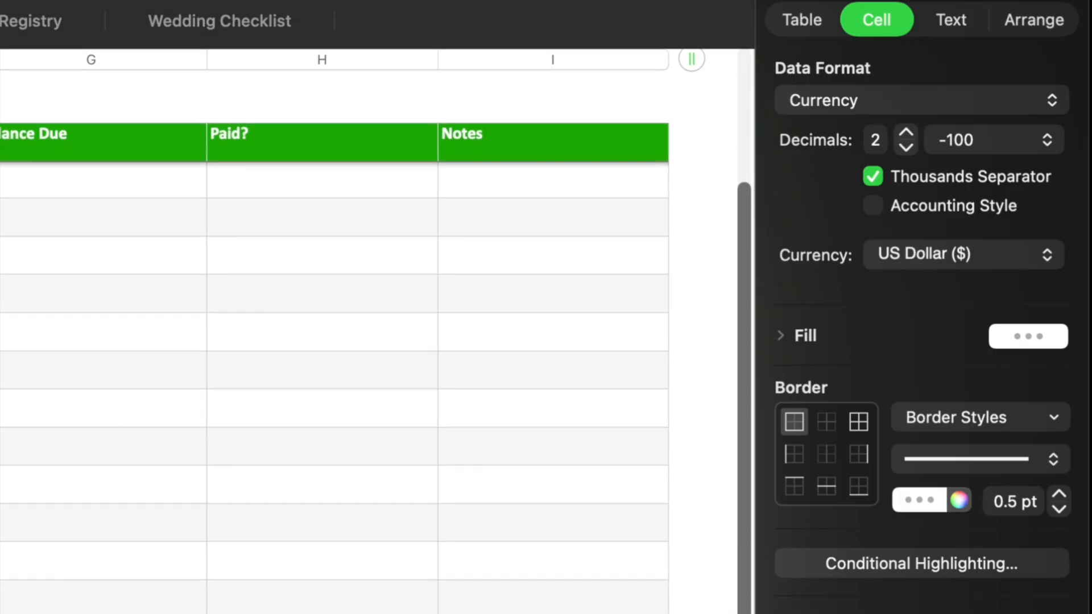
{"action": "scroll", "coordinate": [376, 330], "scroll_direction": "down", "scroll_amount": 3}
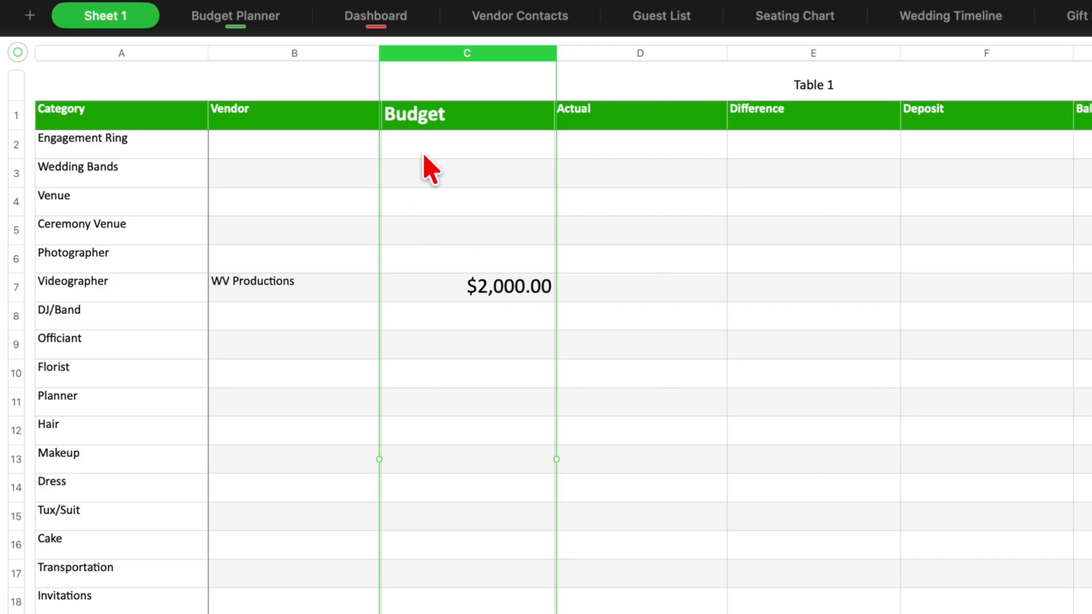
{"action": "left_click", "coordinate": [423, 120]}
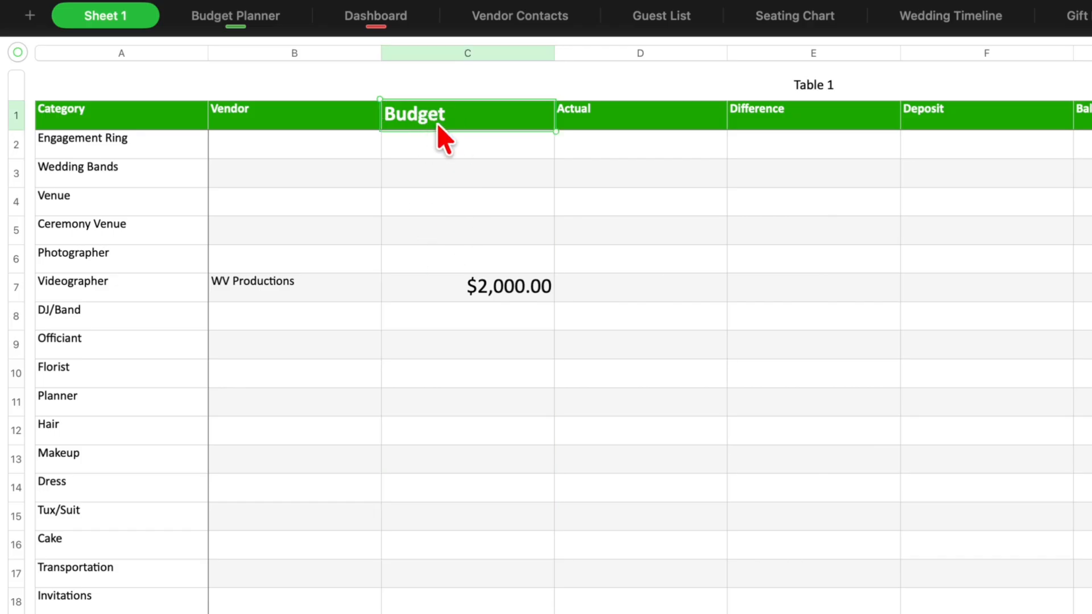
{"action": "left_click", "coordinate": [467, 53]}
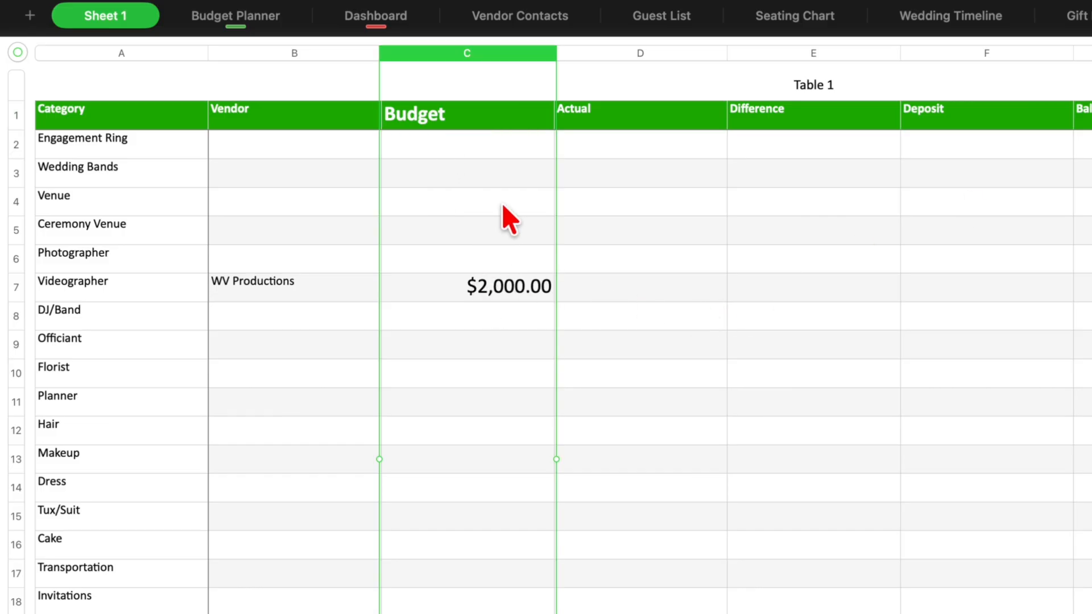
{"action": "left_click", "coordinate": [633, 52]}
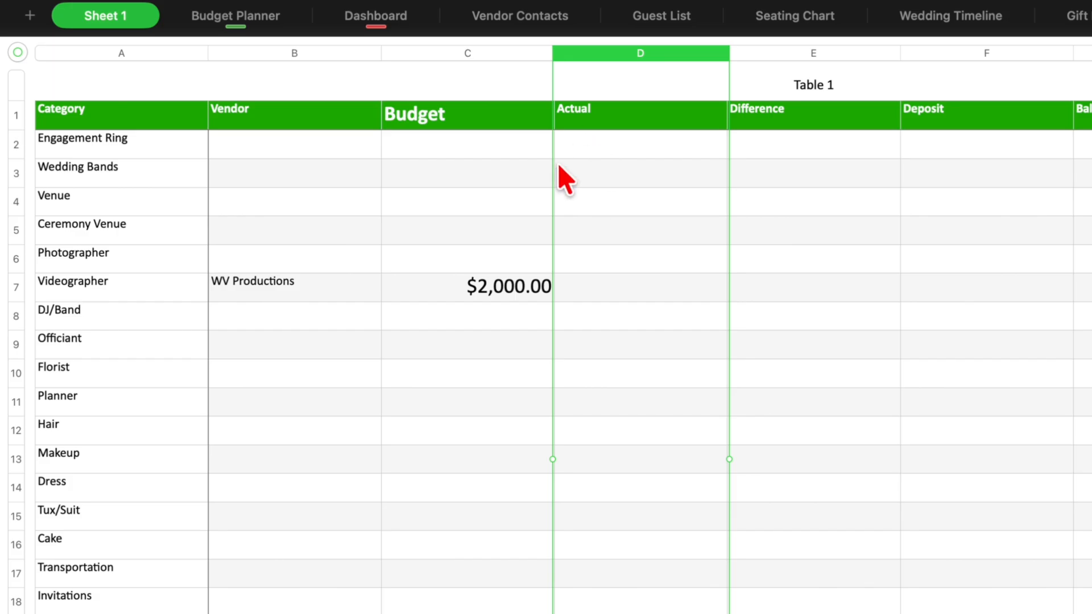
{"action": "left_click", "coordinate": [483, 150]}
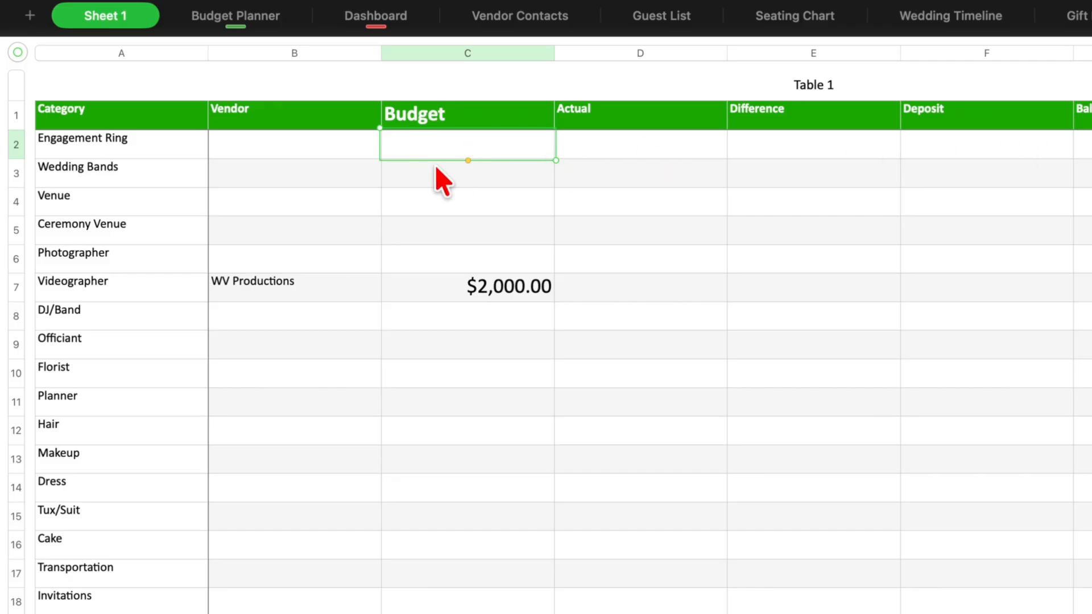
{"action": "left_click", "coordinate": [453, 56]}
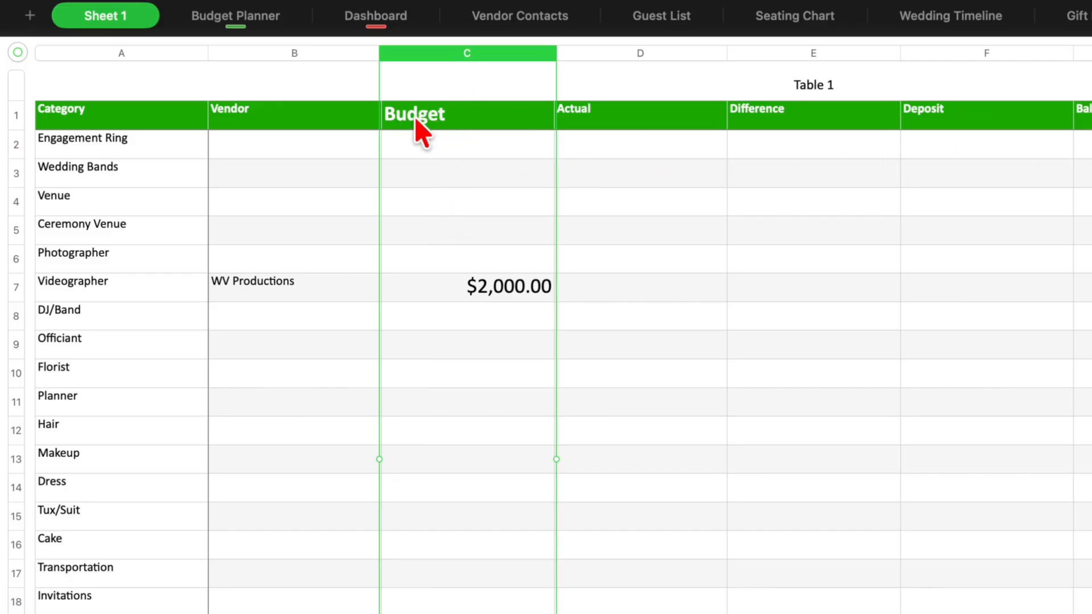
{"action": "left_click", "coordinate": [545, 56]}
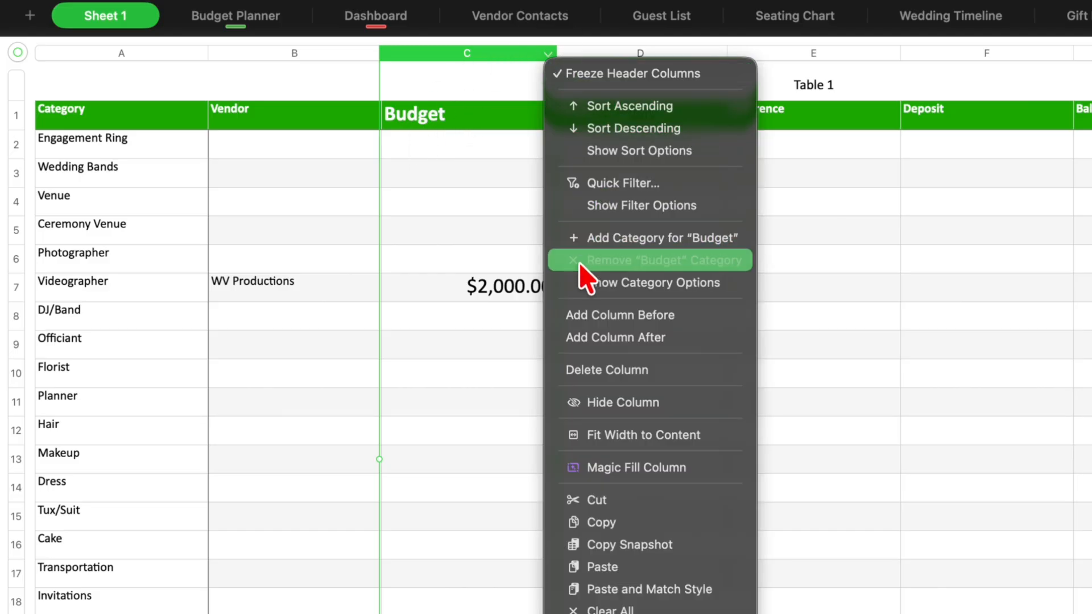
{"action": "left_click", "coordinate": [441, 143]}
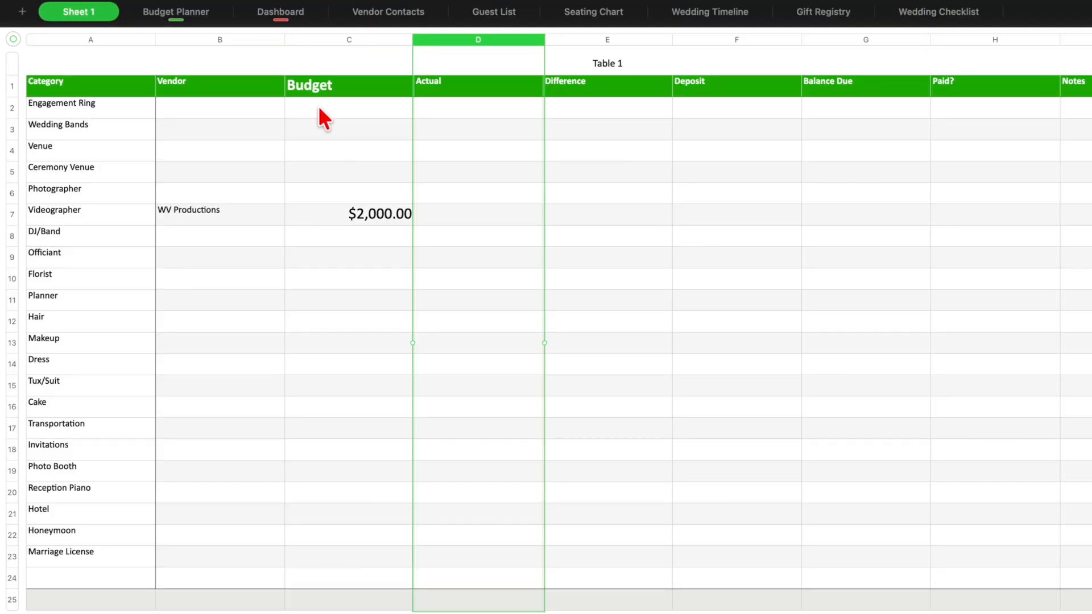
Copy the Budget cells from Engagement Ring through Marriage License and paste them into the empty cells of the Actual column
{"action": "left_click", "coordinate": [323, 109]}
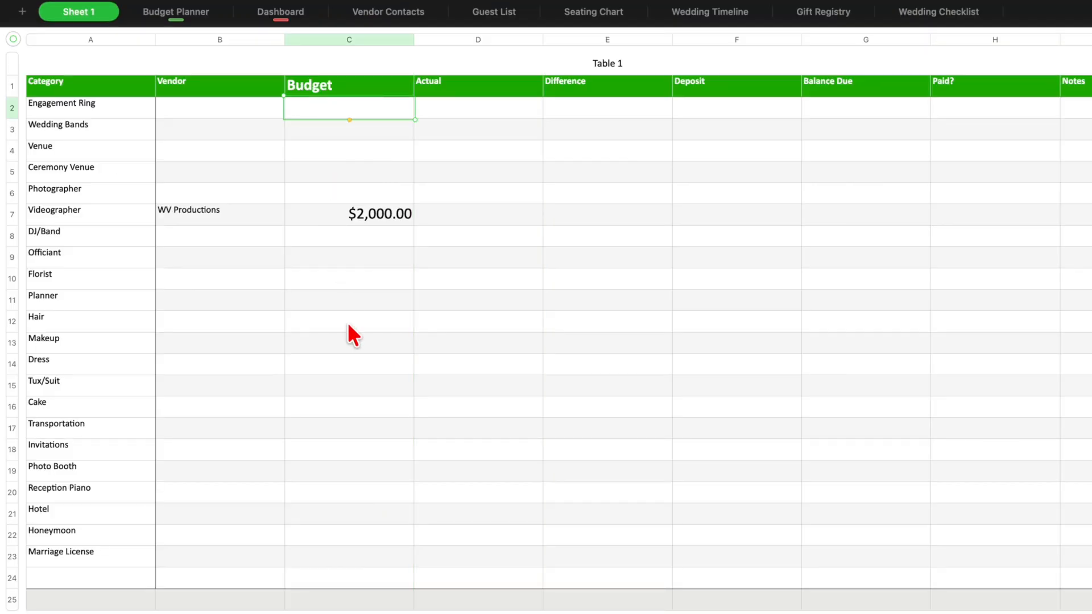
{"action": "left_click", "coordinate": [339, 564], "text": "shift"}
{"action": "key", "text": "super+c"}
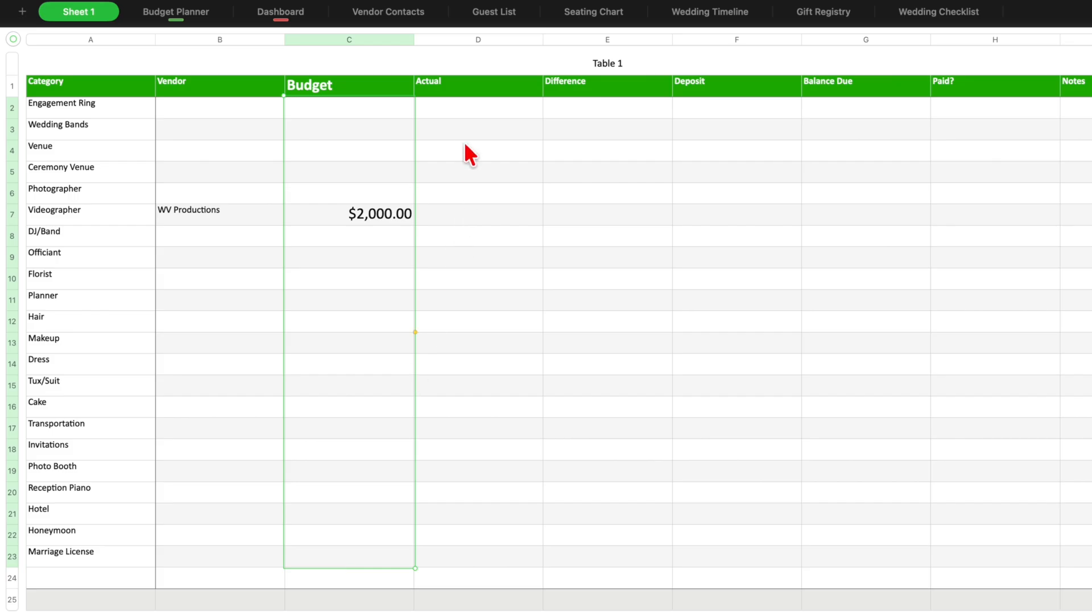
{"action": "left_click_drag", "start_coordinate": [460, 104], "coordinate": [460, 575]}
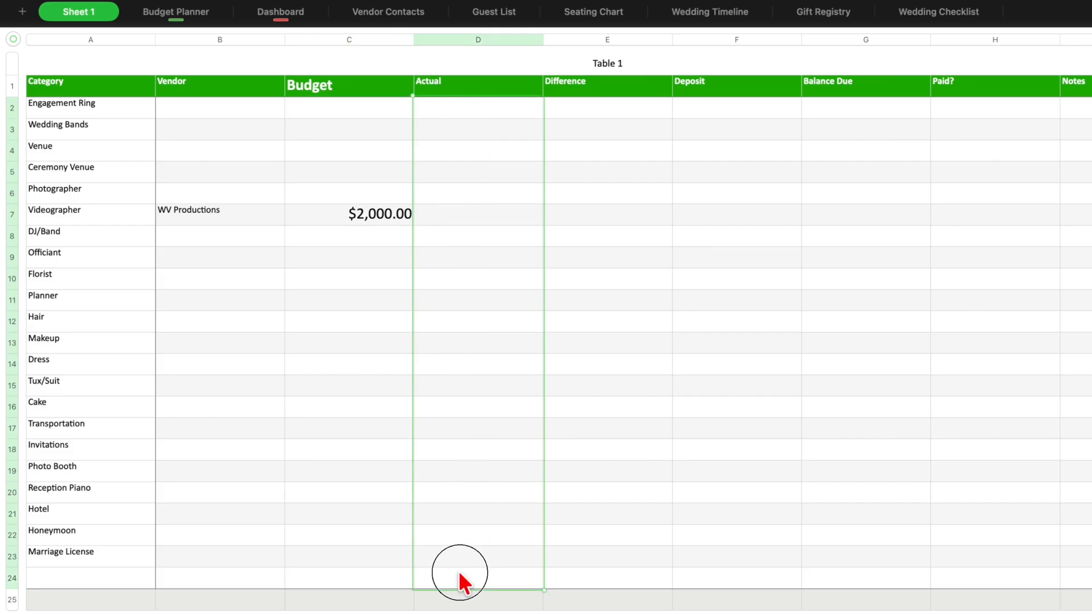
{"action": "key", "text": "super+v"}
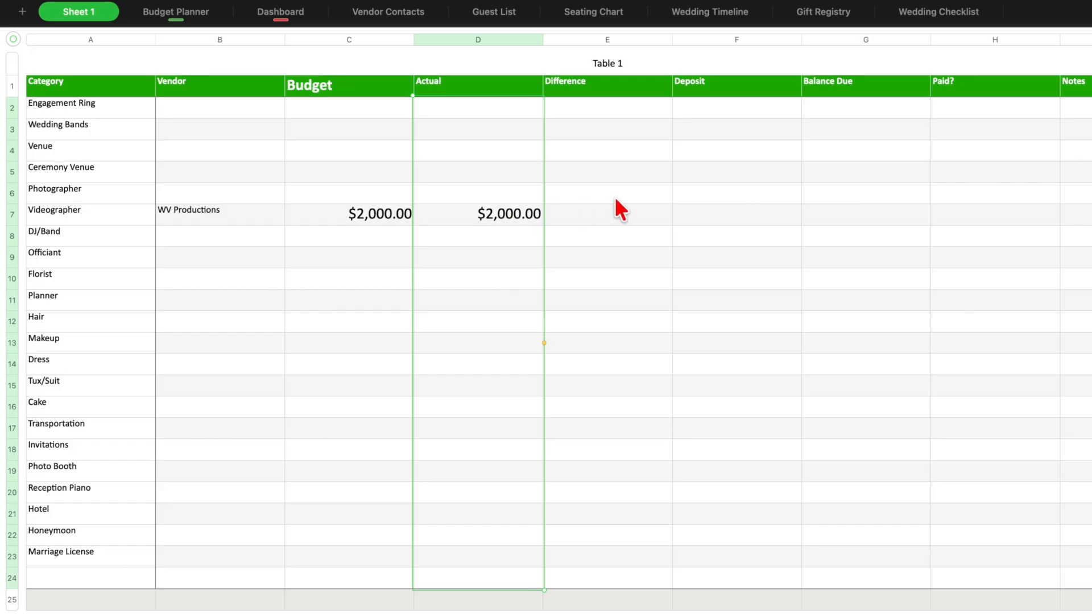
{"action": "left_click", "coordinate": [492, 143]}
{"action": "left_click", "coordinate": [481, 130]}
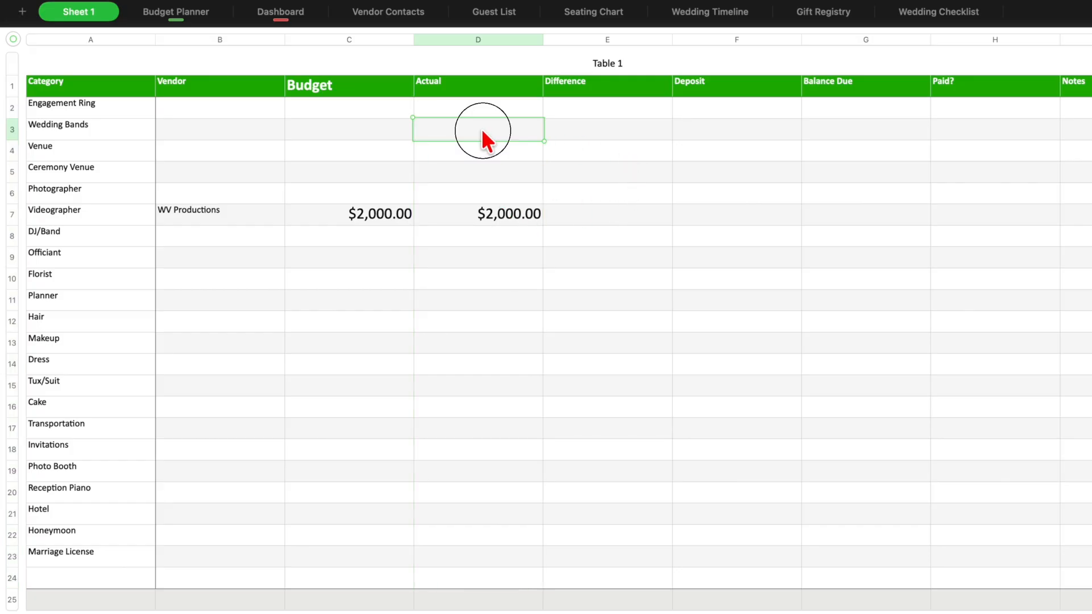
{"action": "left_click", "coordinate": [467, 233]}
{"action": "left_click", "coordinate": [465, 279]}
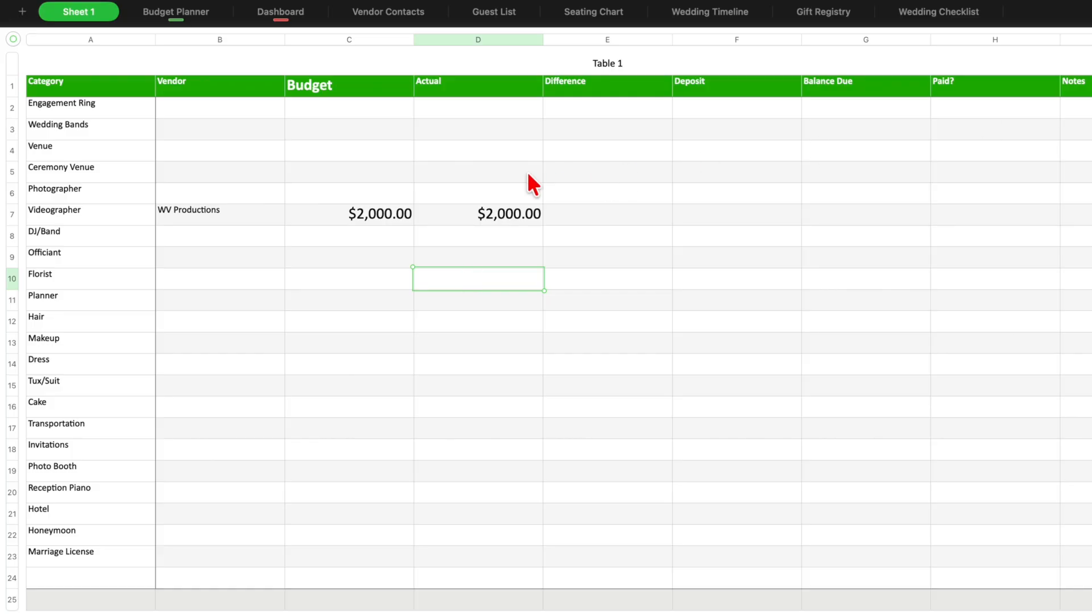
Paste the copied Budget cells into the body cells of the Difference, Deposit and Balance Due columns
{"action": "left_click", "coordinate": [590, 108]}
{"action": "left_click_drag", "start_coordinate": [590, 108], "coordinate": [614, 574]}
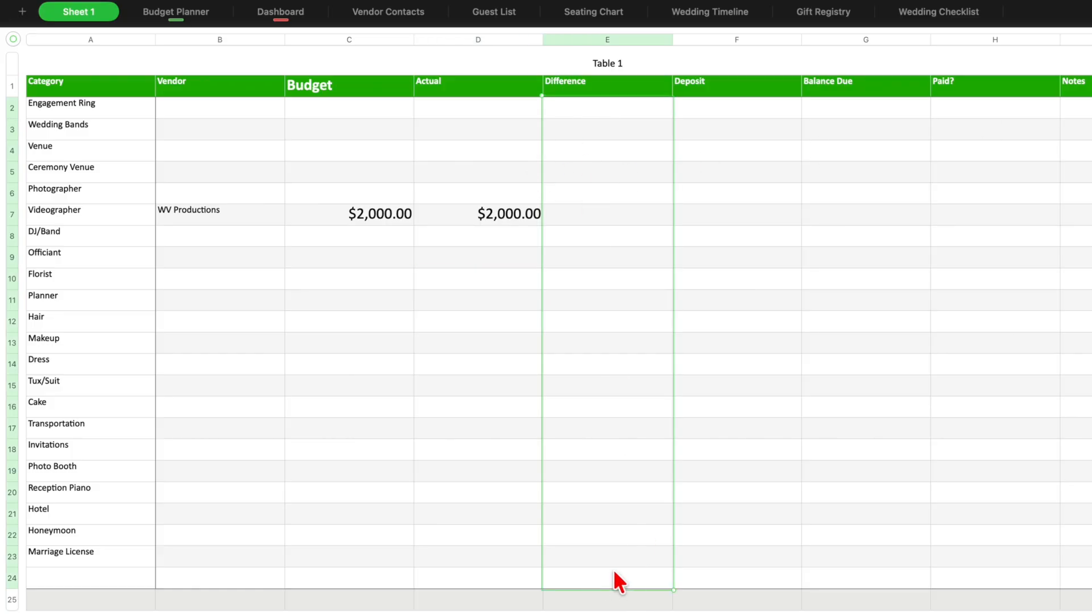
{"action": "key", "text": "super+v"}
{"action": "left_click", "coordinate": [735, 118]}
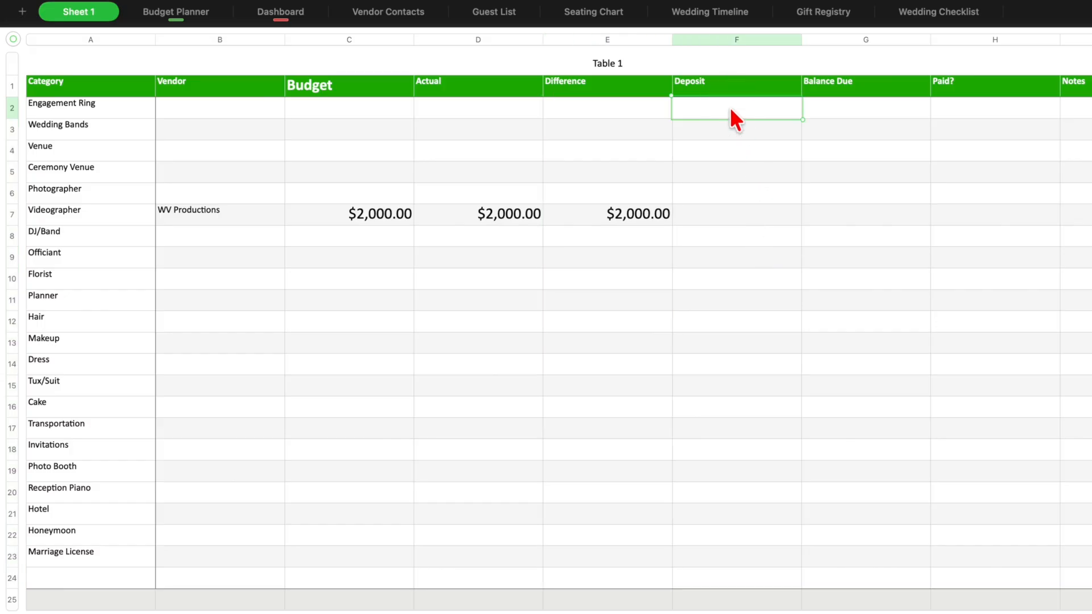
{"action": "left_click", "coordinate": [736, 571], "text": "shift"}
{"action": "key", "text": "super+v"}
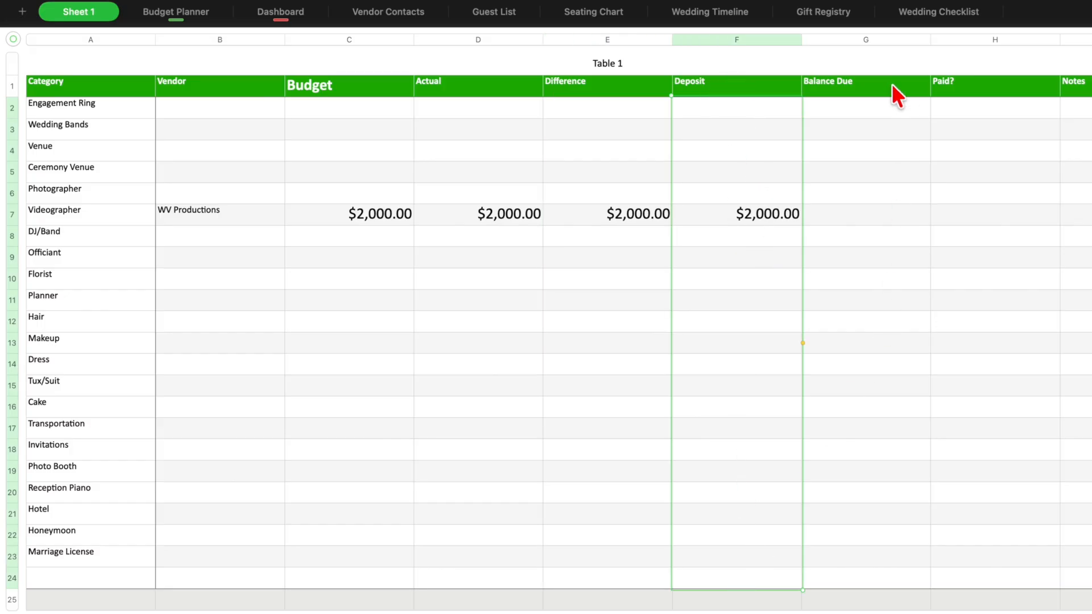
{"action": "left_click", "coordinate": [873, 107]}
{"action": "left_click", "coordinate": [854, 578], "text": "shift"}
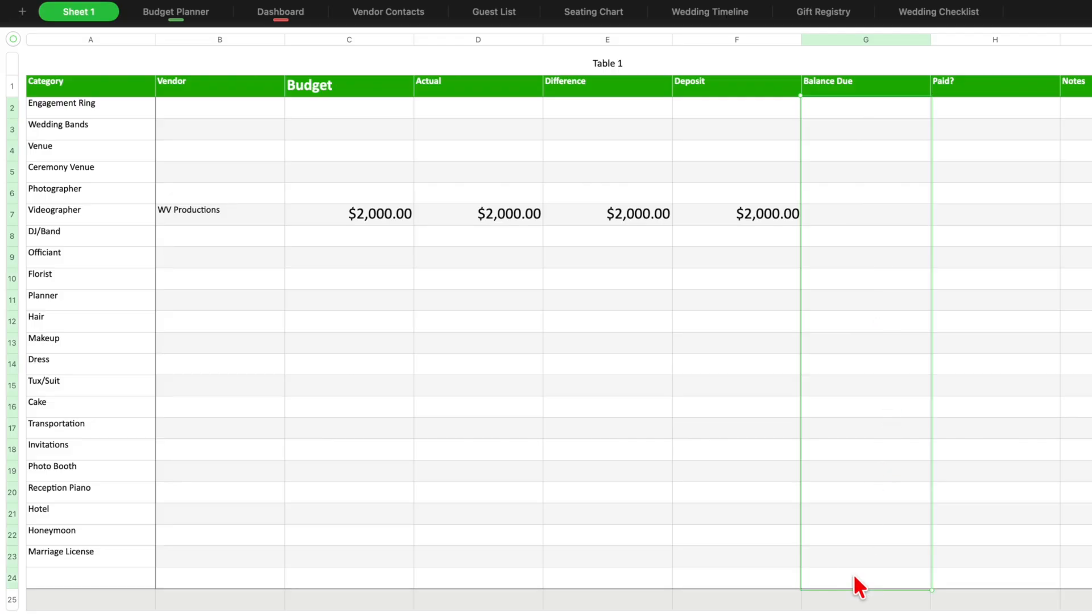
{"action": "key", "text": "super+v"}
Paste the copied Budget cells into the body cells of the Paid? column
{"action": "left_click", "coordinate": [1017, 114]}
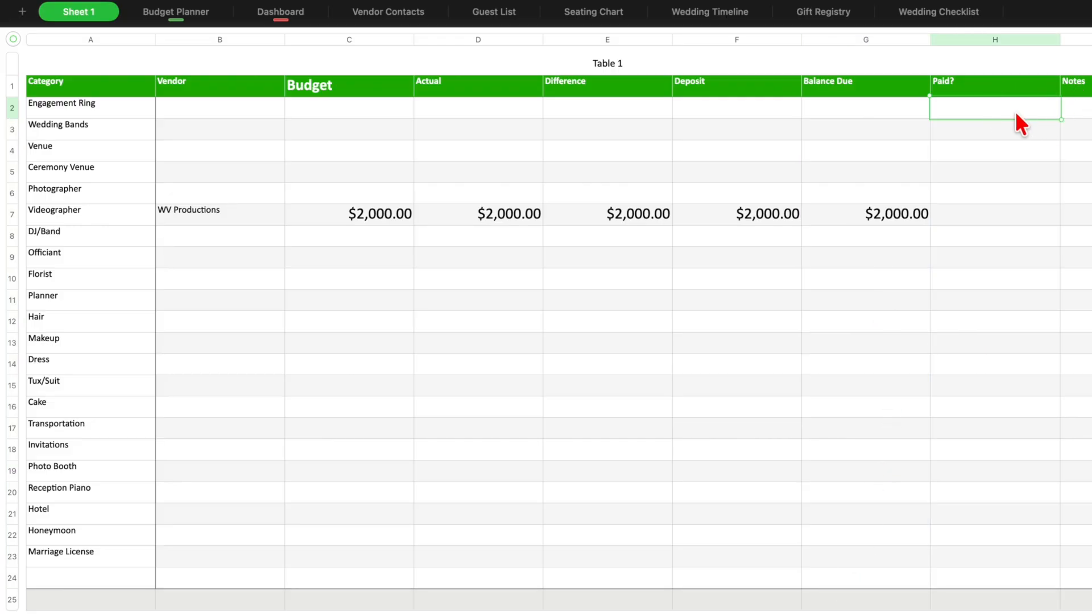
{"action": "left_click", "coordinate": [1000, 581], "text": "shift"}
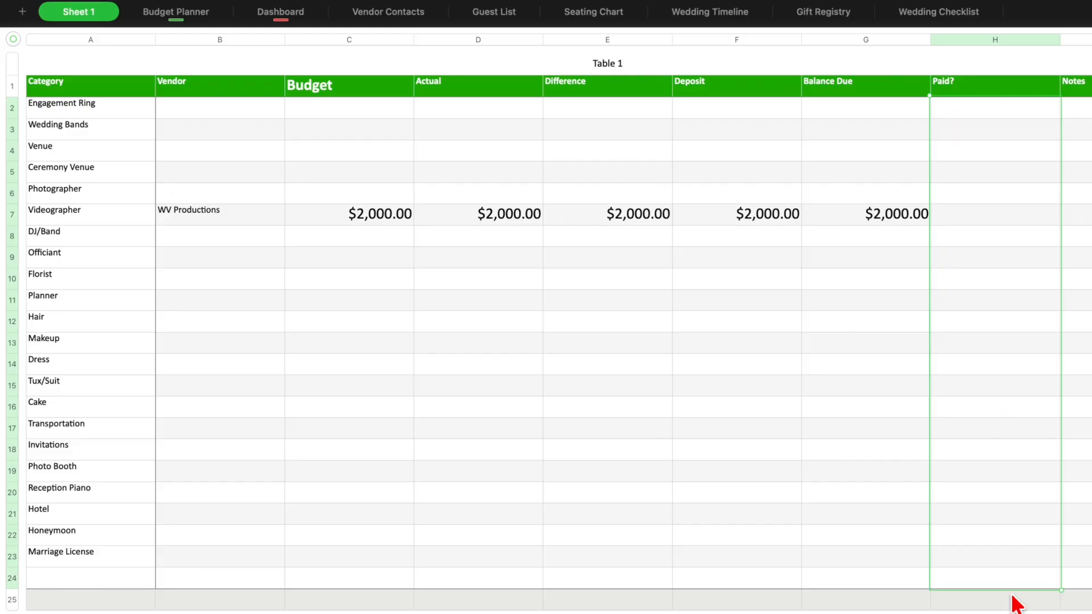
{"action": "left_click", "coordinate": [982, 85]}
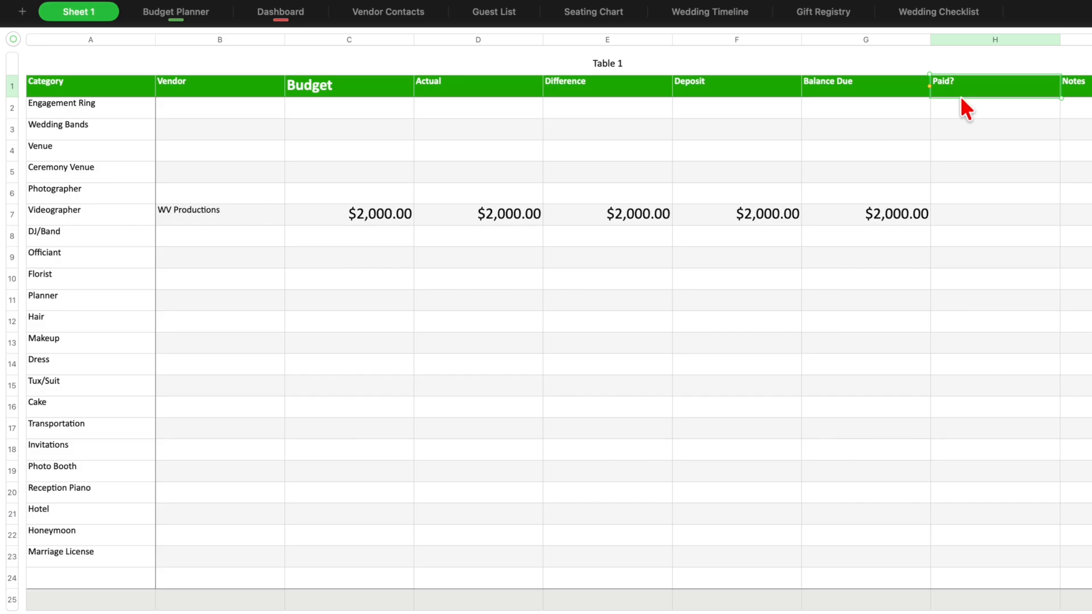
{"action": "left_click", "coordinate": [959, 110]}
{"action": "left_click", "coordinate": [1007, 578], "text": "shift"}
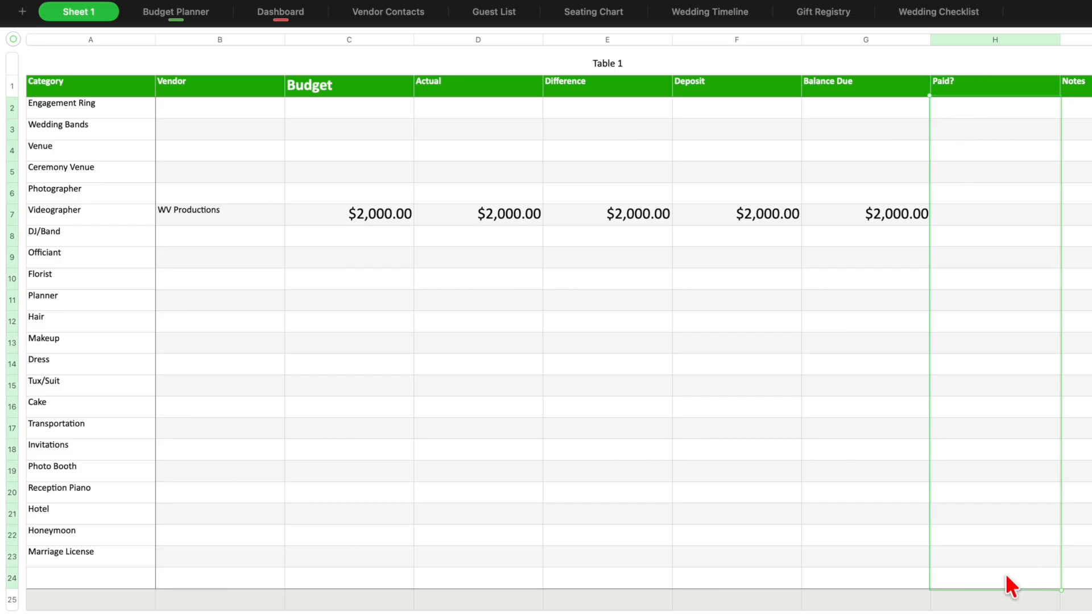
{"action": "key", "text": "super+v"}
Clear the pasted amounts from the Videographer row, leaving only its Budget value
{"action": "left_click", "coordinate": [1020, 218]}
{"action": "key", "text": "BackSpace"}
{"action": "left_click", "coordinate": [903, 220]}
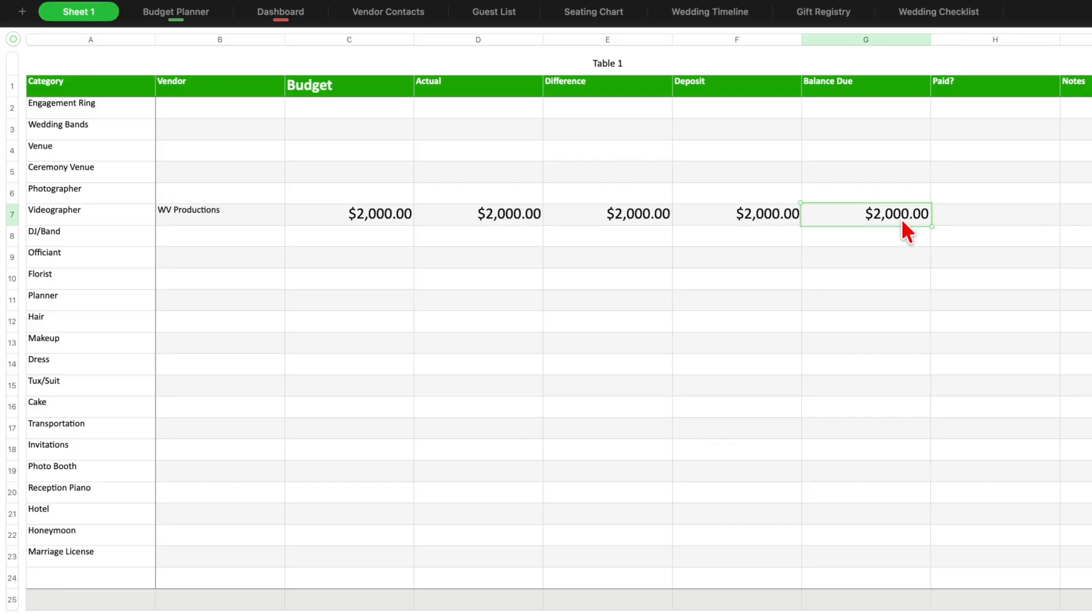
{"action": "key", "text": "BackSpace"}
{"action": "left_click", "coordinate": [718, 219]}
{"action": "key", "text": "BackSpace"}
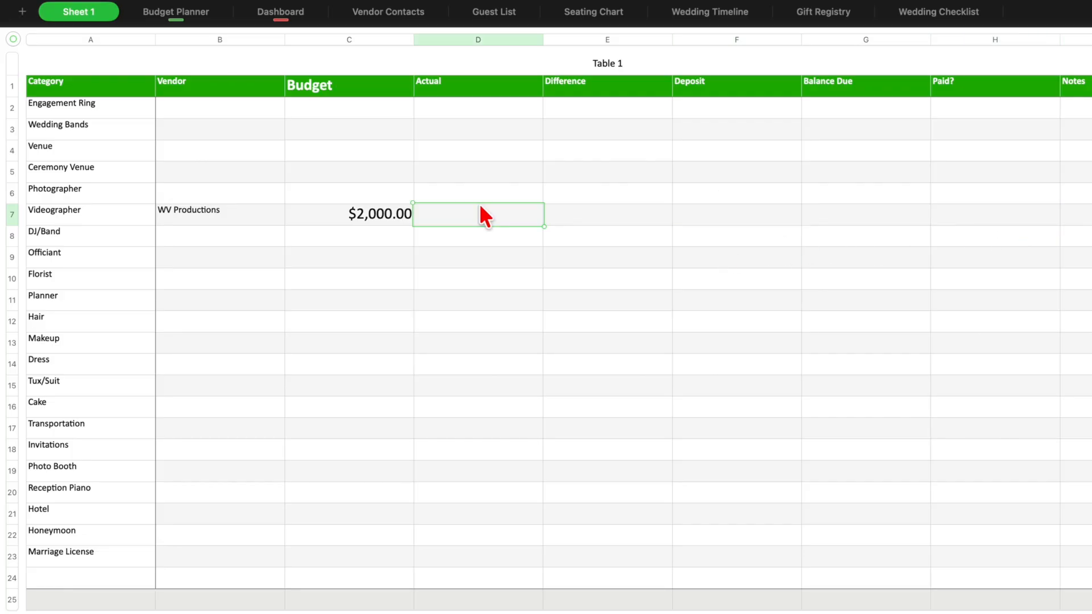
Enter 200 as the Videographer's Deposit
{"action": "left_click", "coordinate": [613, 217]}
{"action": "left_click", "coordinate": [722, 219]}
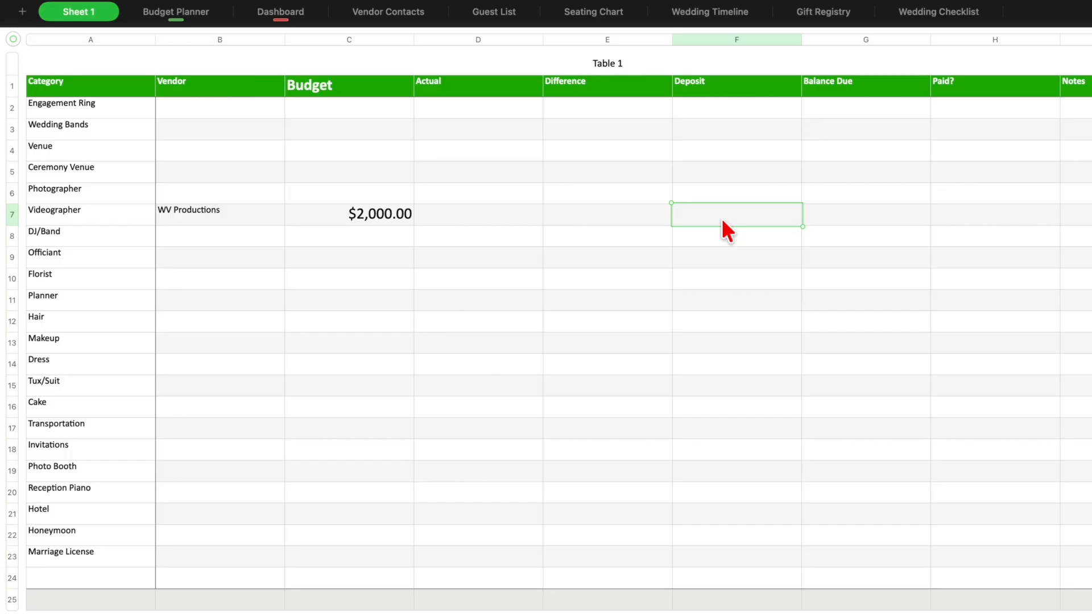
{"action": "type", "text": "200"}
{"action": "left_click", "coordinate": [732, 254]}
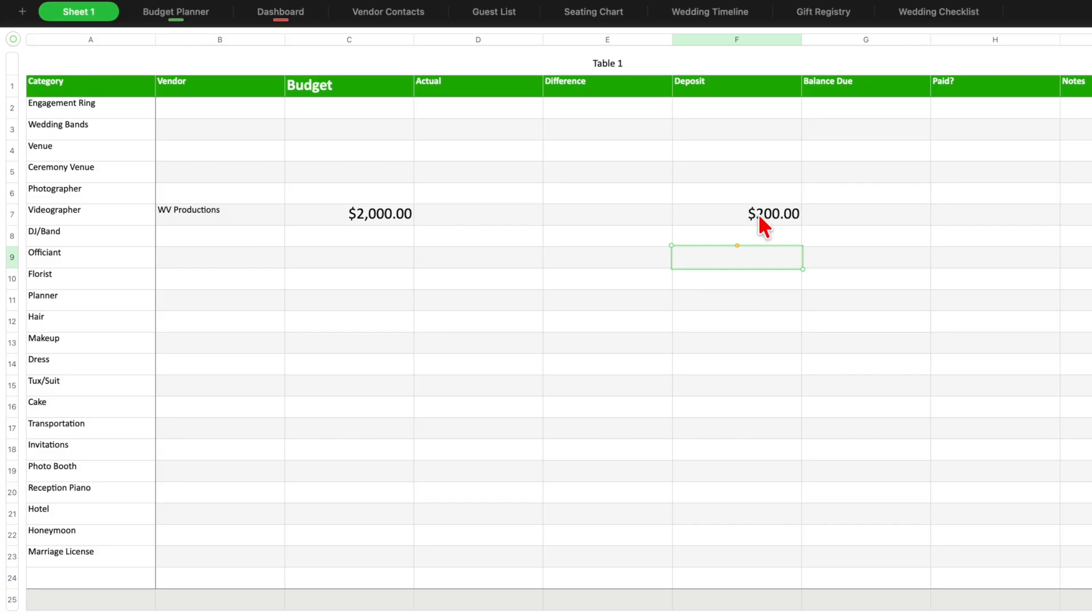
Examine the Budget total in the TOTAL row of the Budget Planner sheet
{"action": "left_click", "coordinate": [359, 607]}
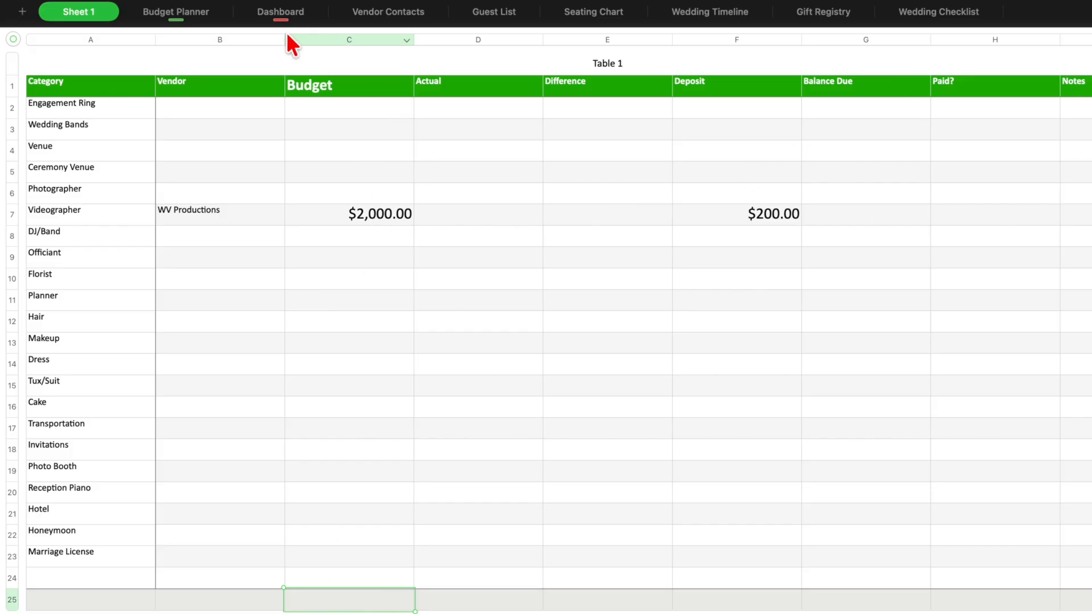
{"action": "left_click", "coordinate": [160, 17]}
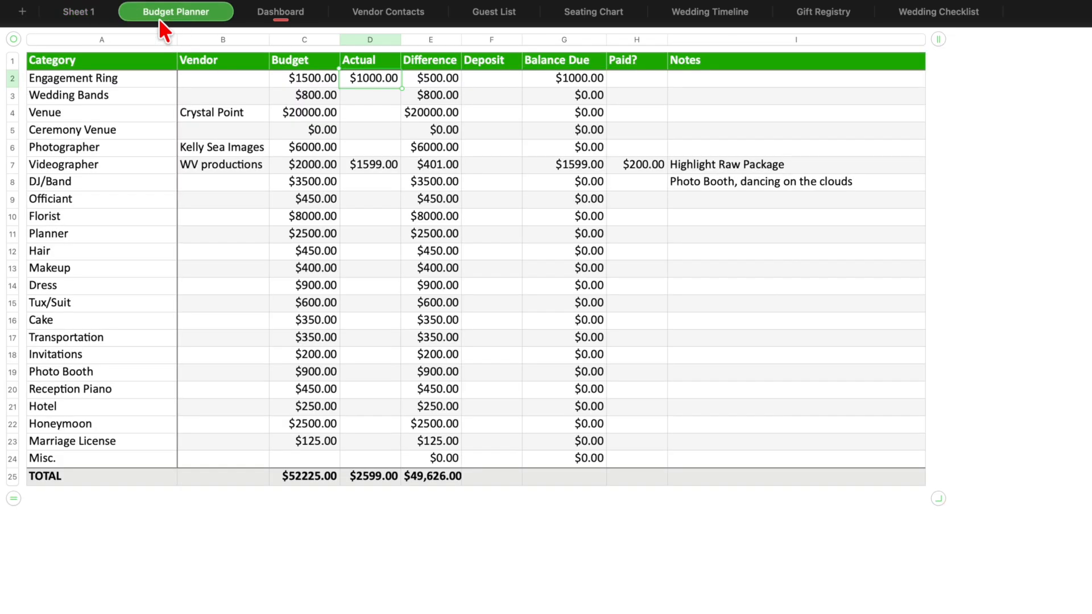
{"action": "left_click", "coordinate": [295, 477]}
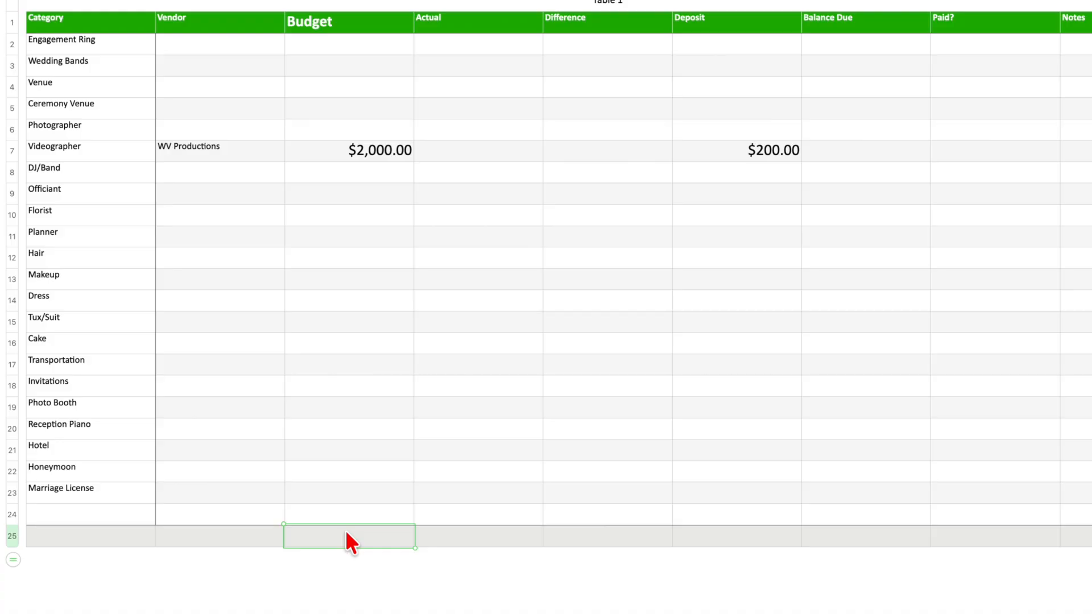
Add a SUM formula over C2:C23 in the Budget column's footer cell on Sheet 1
{"action": "type", "text": "="}
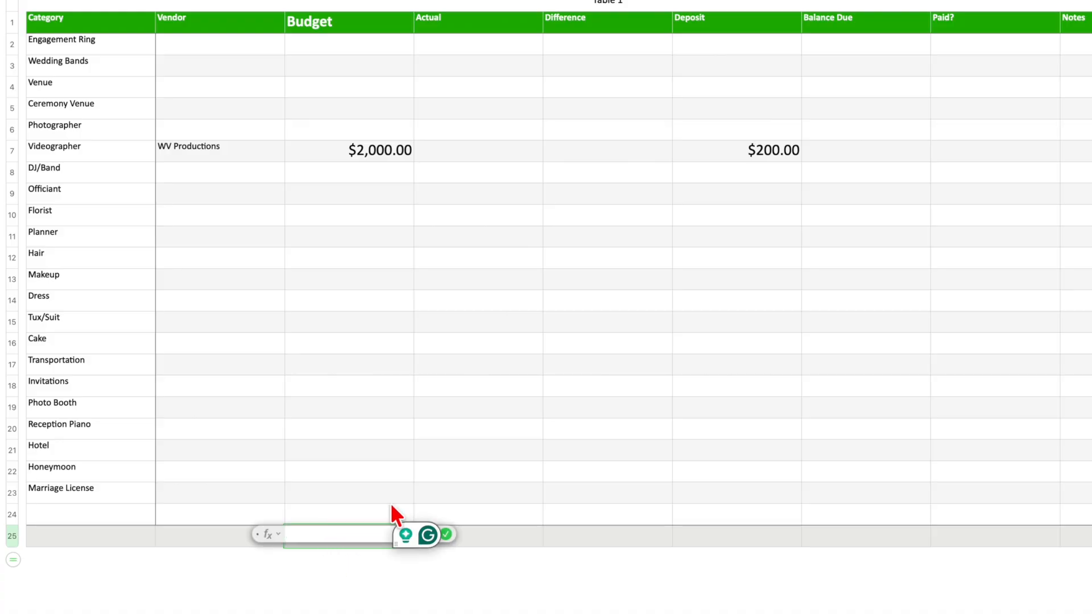
{"action": "left_click_drag", "start_coordinate": [335, 43], "coordinate": [348, 494]}
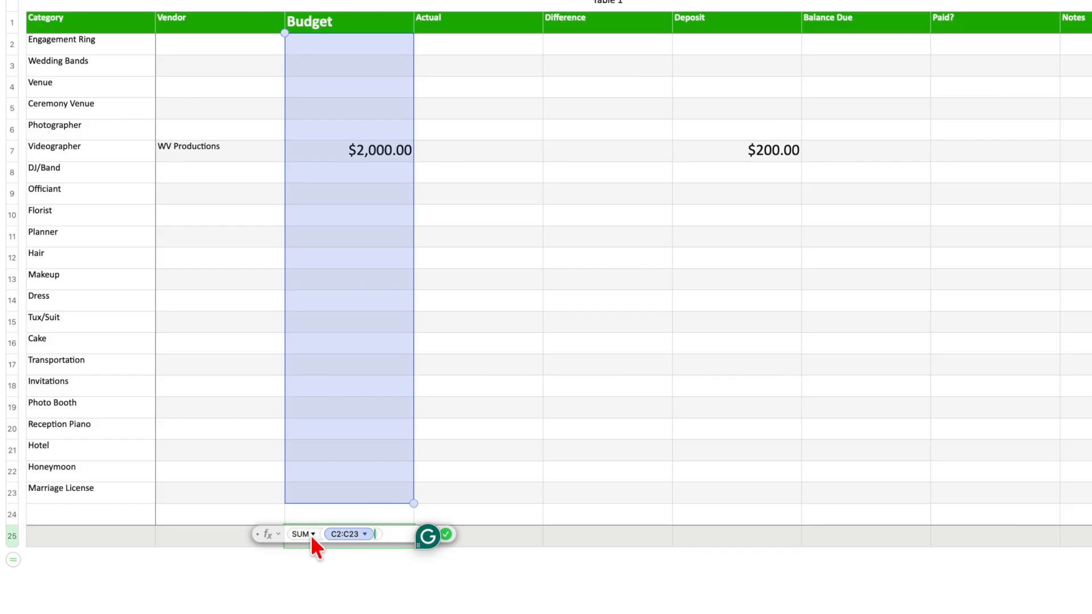
{"action": "left_click", "coordinate": [447, 534]}
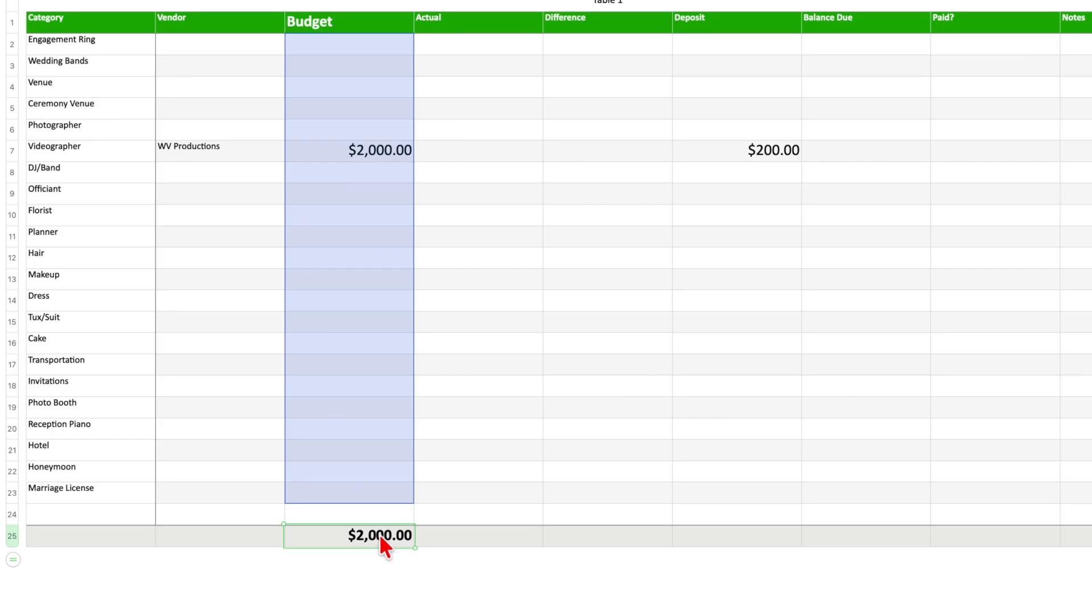
Enter 6000 as the Photographer's Budget on Sheet 1
{"action": "left_click", "coordinate": [370, 130]}
{"action": "type", "text": "6000"}
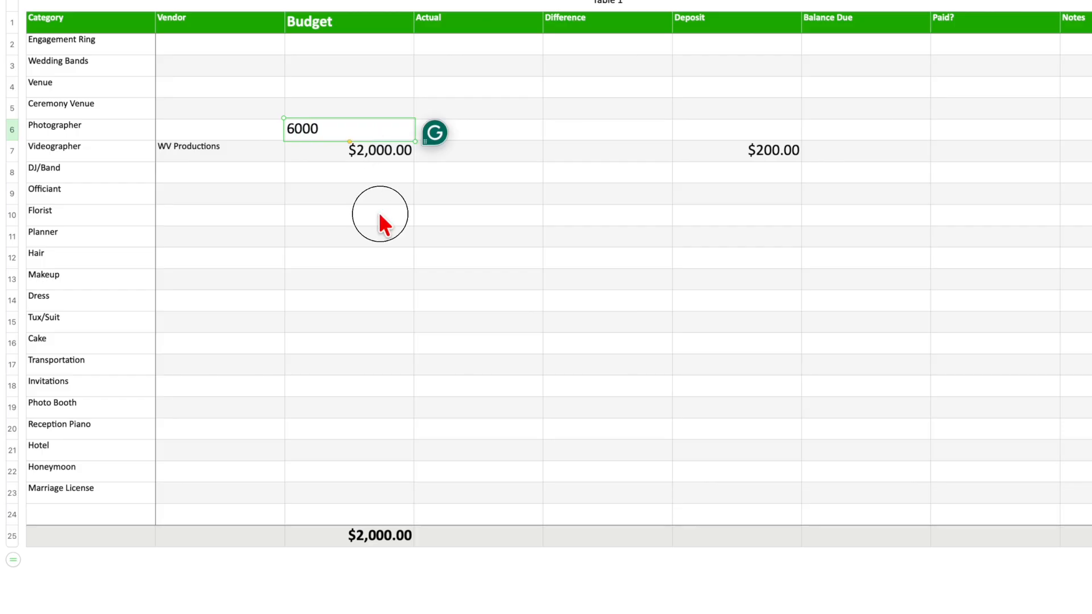
{"action": "left_click", "coordinate": [380, 215]}
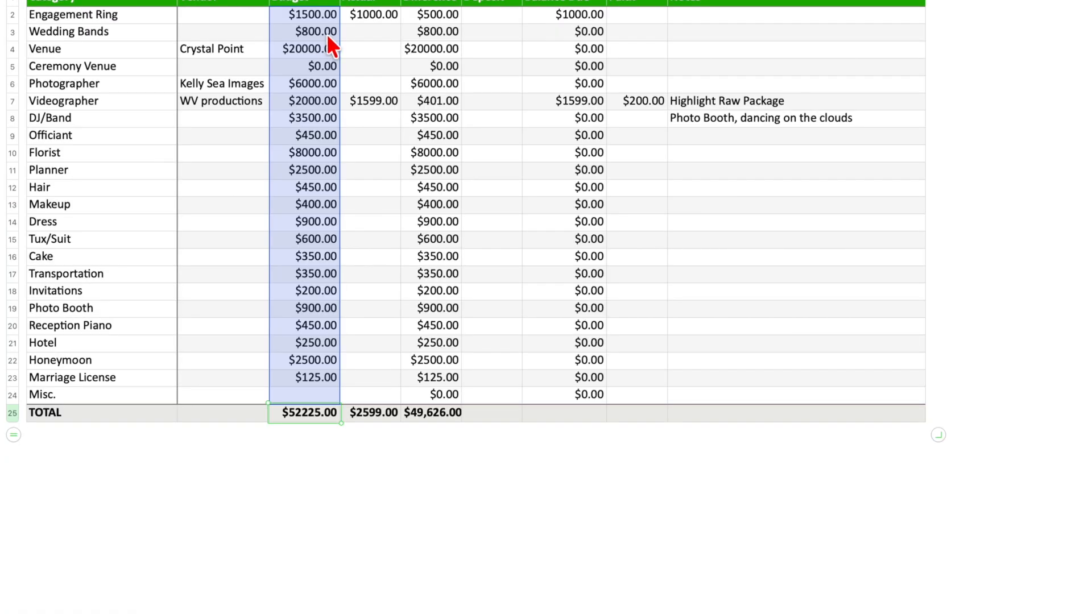
Copy the Budget amounts from the Budget Planner sheet into Sheet 1's Budget column from C2, matching the destination style
{"action": "left_click_drag", "start_coordinate": [317, 23], "coordinate": [329, 387]}
{"action": "key", "text": "super+c"}
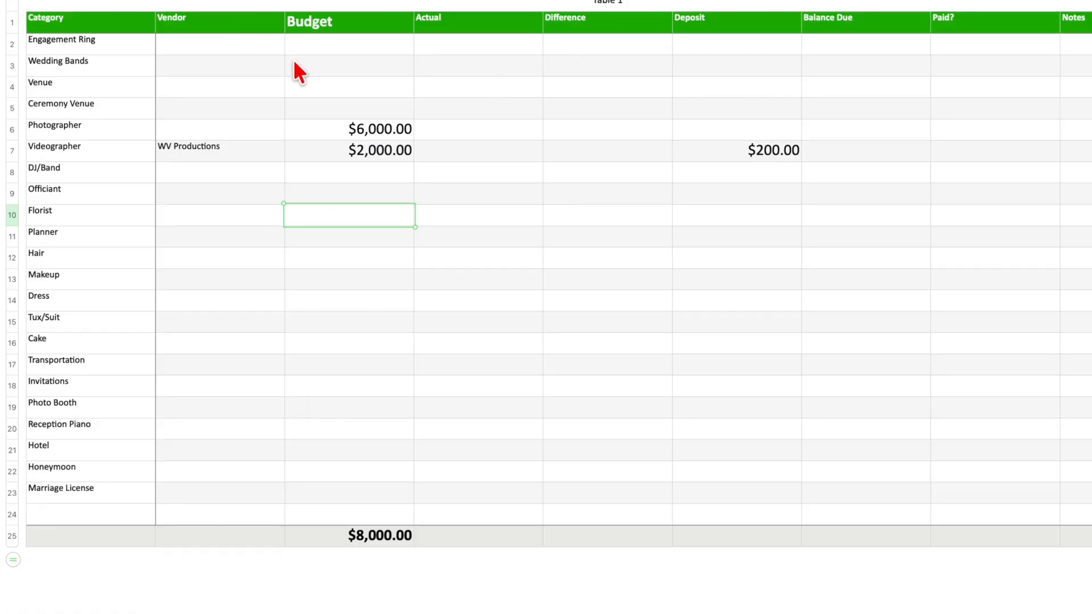
{"action": "left_click", "coordinate": [320, 44]}
{"action": "key", "text": "super+v"}
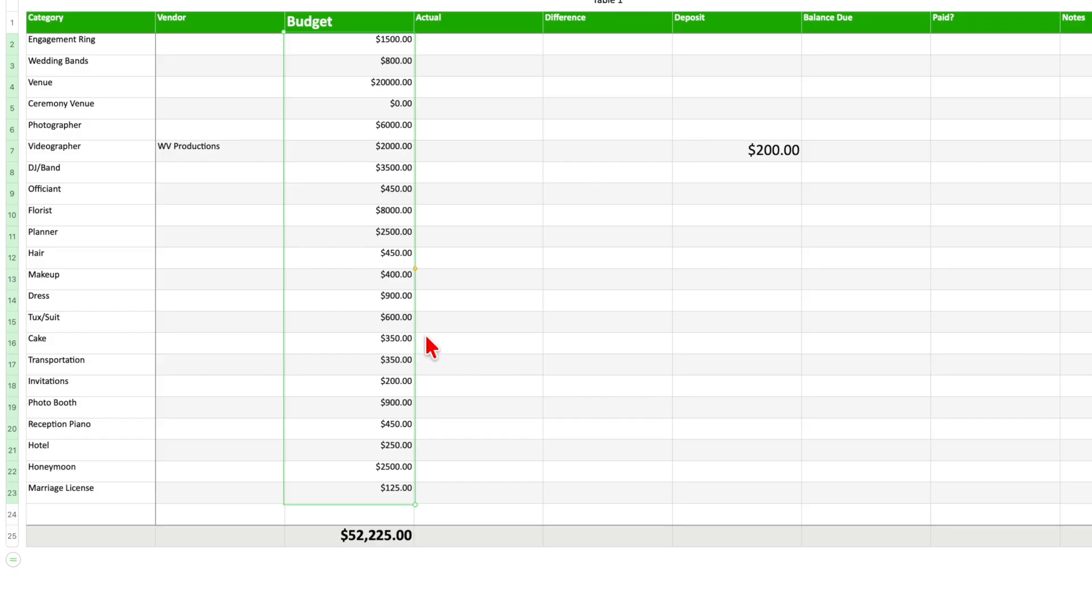
{"action": "key", "text": "super+z"}
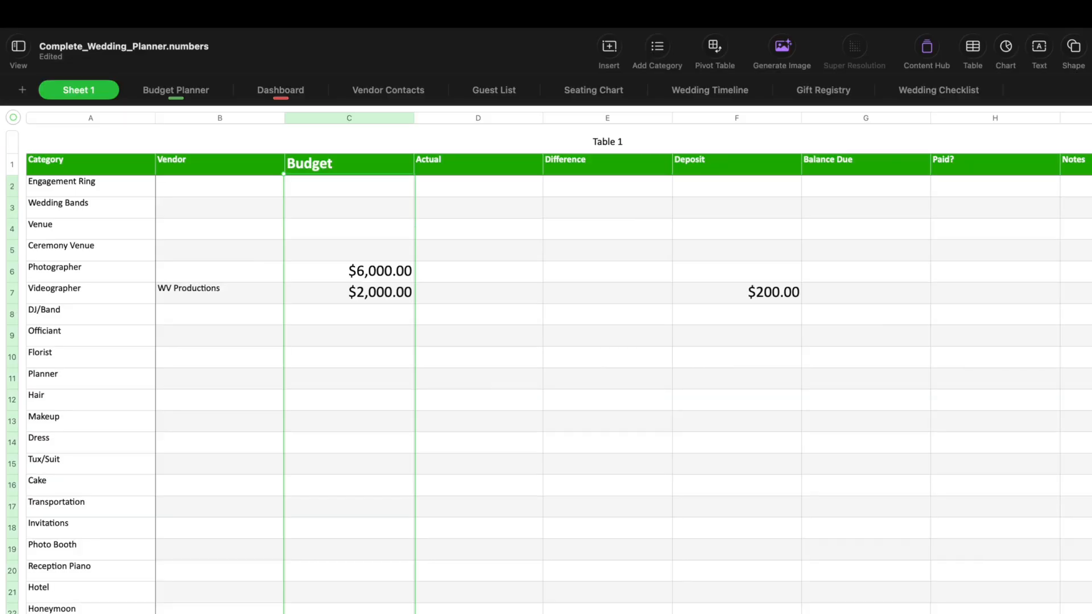
{"action": "left_click", "coordinate": [130, 16]}
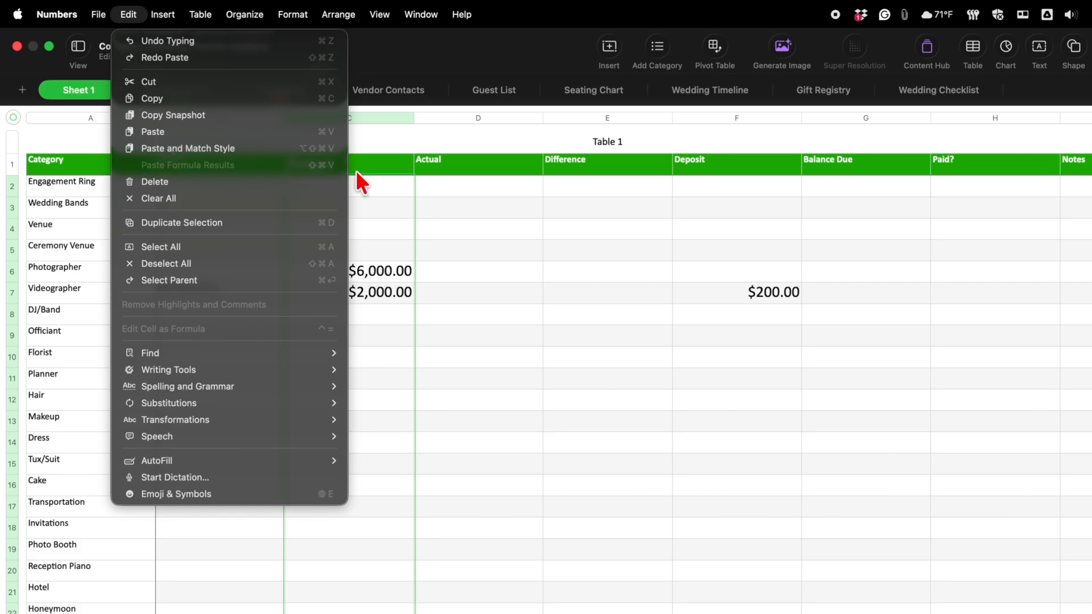
{"action": "left_click", "coordinate": [208, 149]}
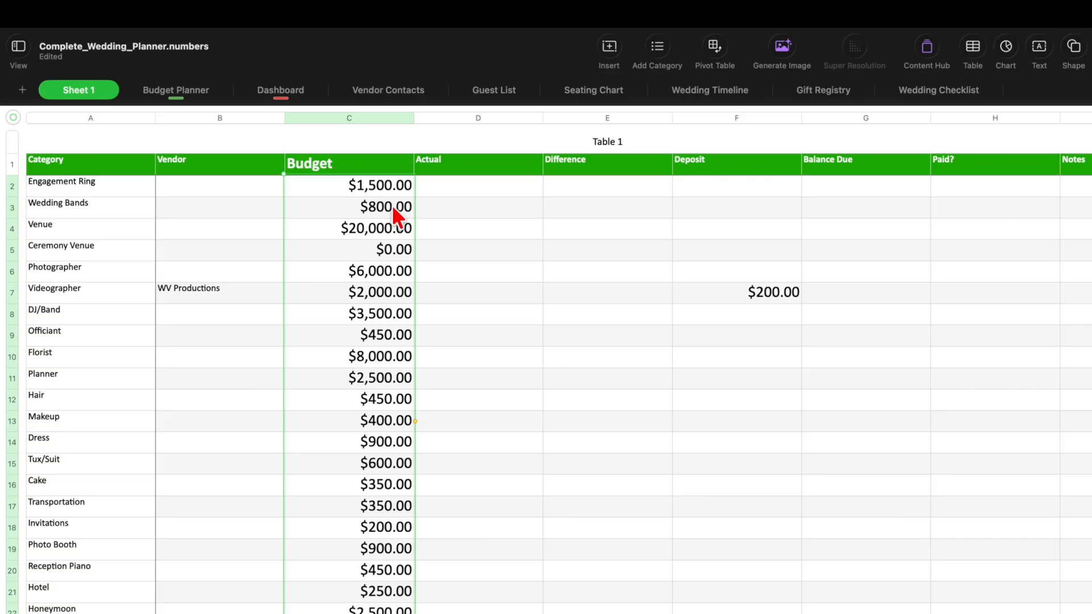
Extend the Budget footer's SUM formula across the Actual, Difference, Deposit and Balance Due columns and check the copied ranges
{"action": "scroll", "coordinate": [305, 369], "scroll_direction": "down", "scroll_amount": 3}
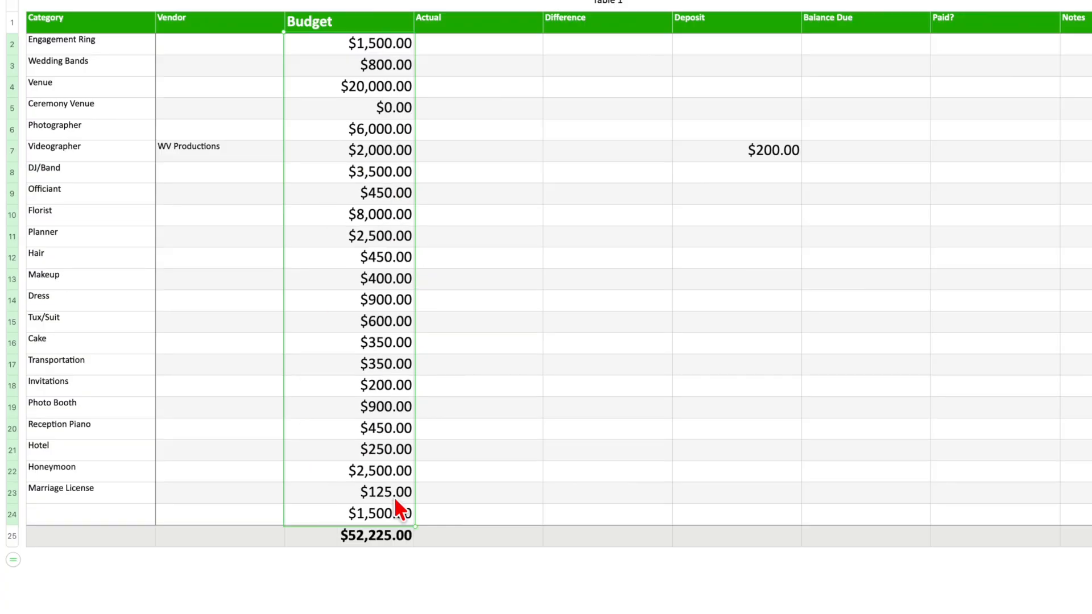
{"action": "left_click", "coordinate": [380, 536]}
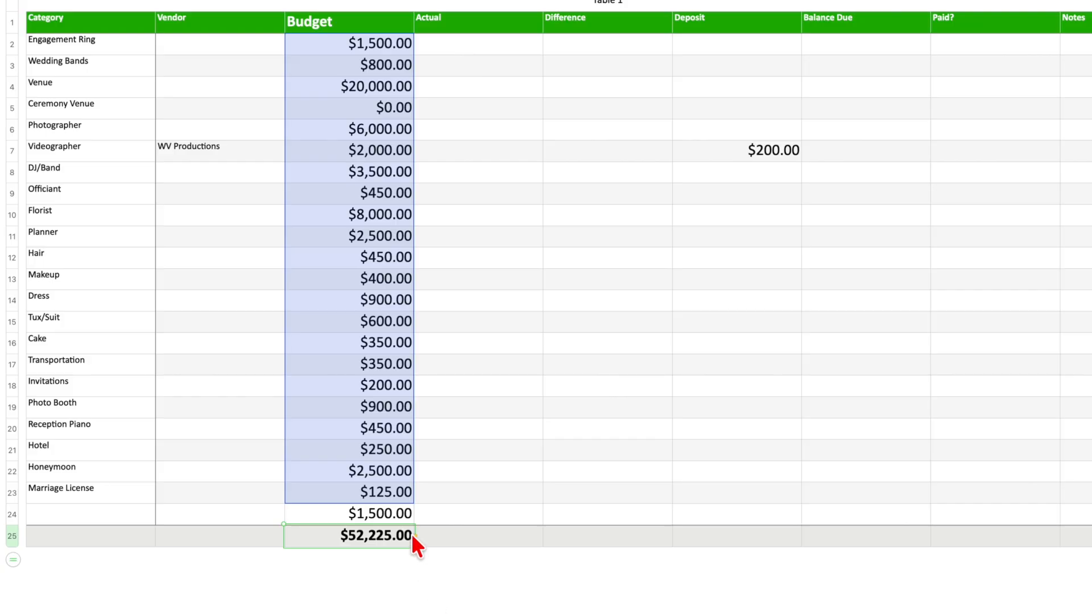
{"action": "left_click_drag", "start_coordinate": [414, 536], "coordinate": [903, 532]}
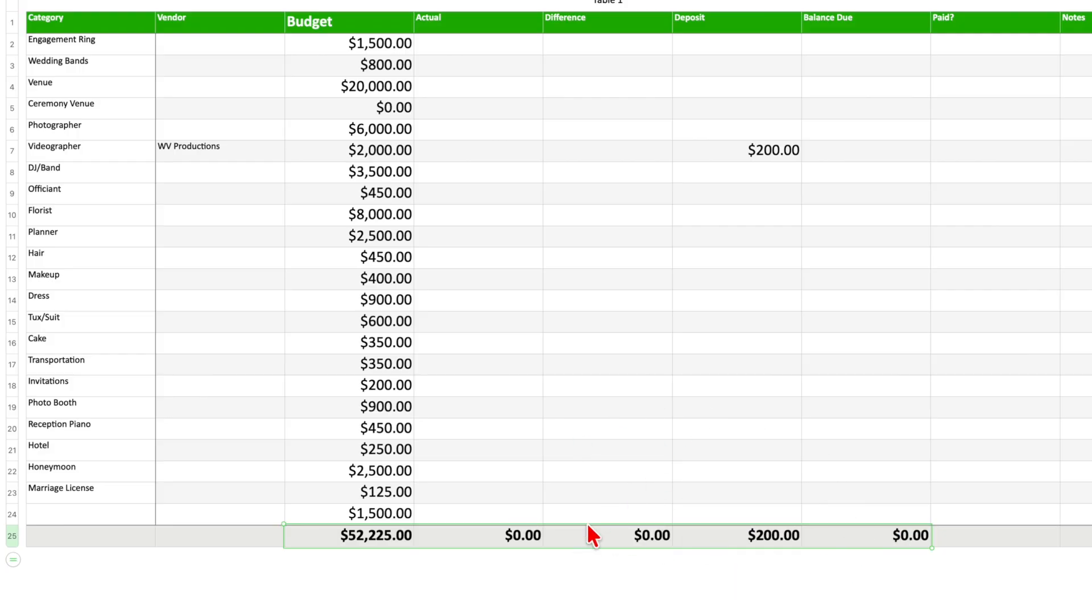
{"action": "left_click", "coordinate": [475, 101]}
{"action": "left_click", "coordinate": [523, 534]}
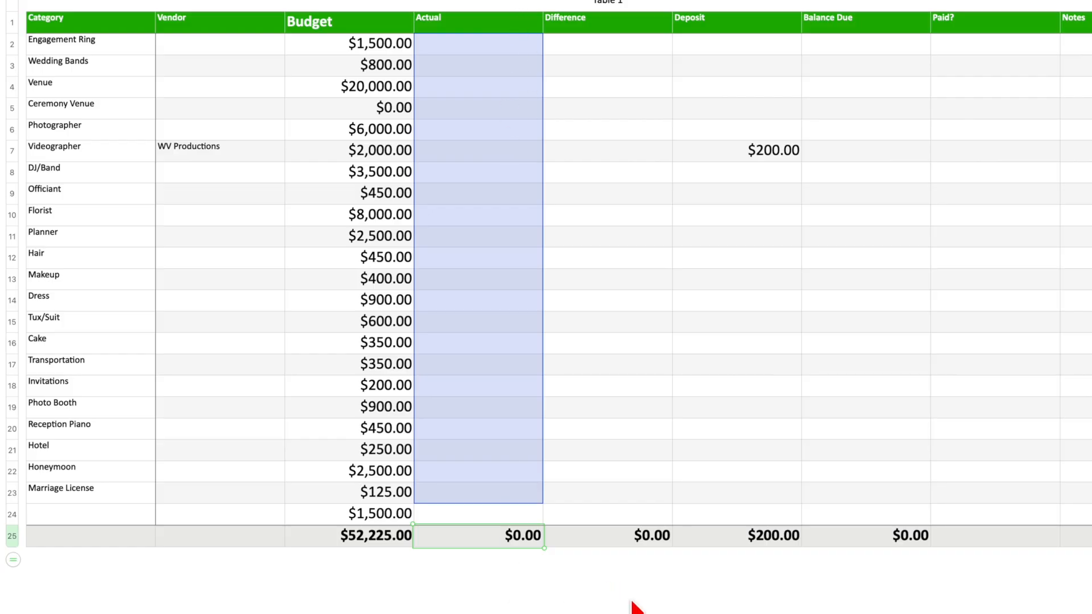
{"action": "left_click", "coordinate": [625, 532]}
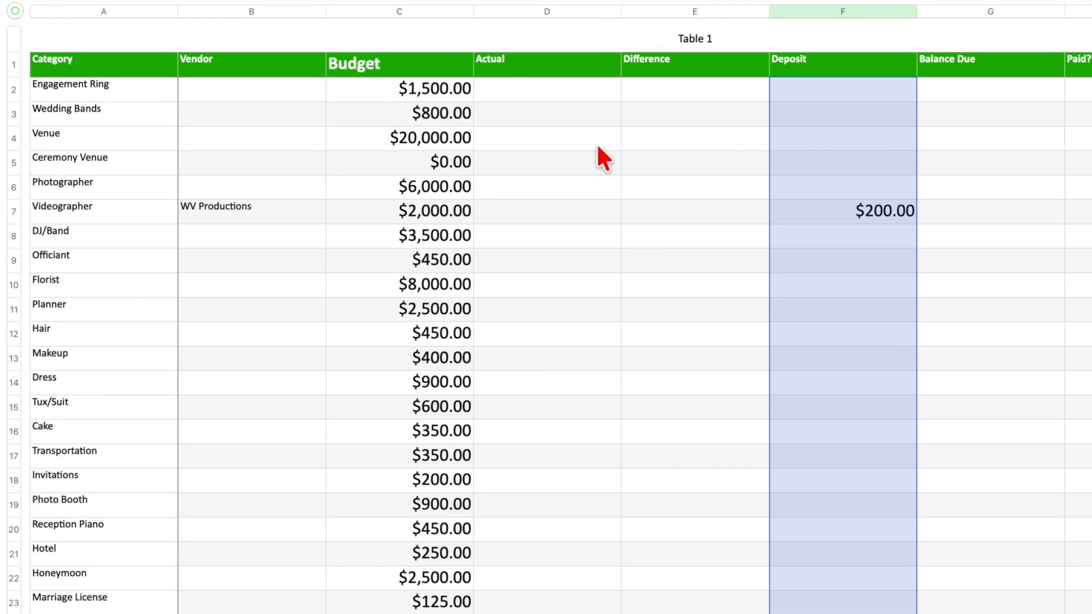
Enter Actual amounts of 25000 for Venue, 2500 for Videographer, 3000 for DJ/Band and 250 for Officiant
{"action": "left_click", "coordinate": [511, 111]}
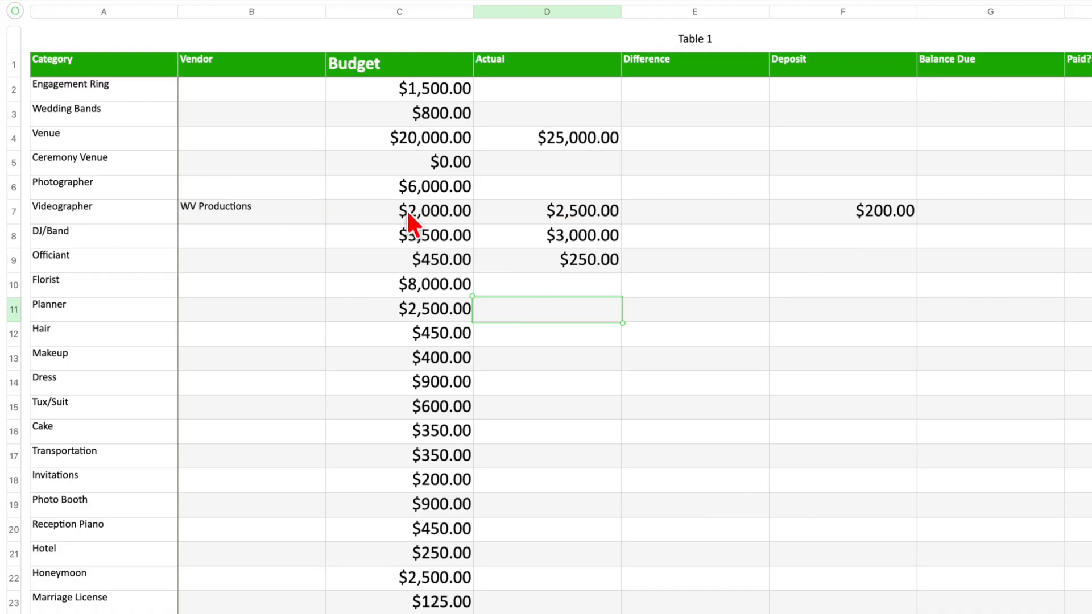
{"action": "left_click", "coordinate": [594, 210]}
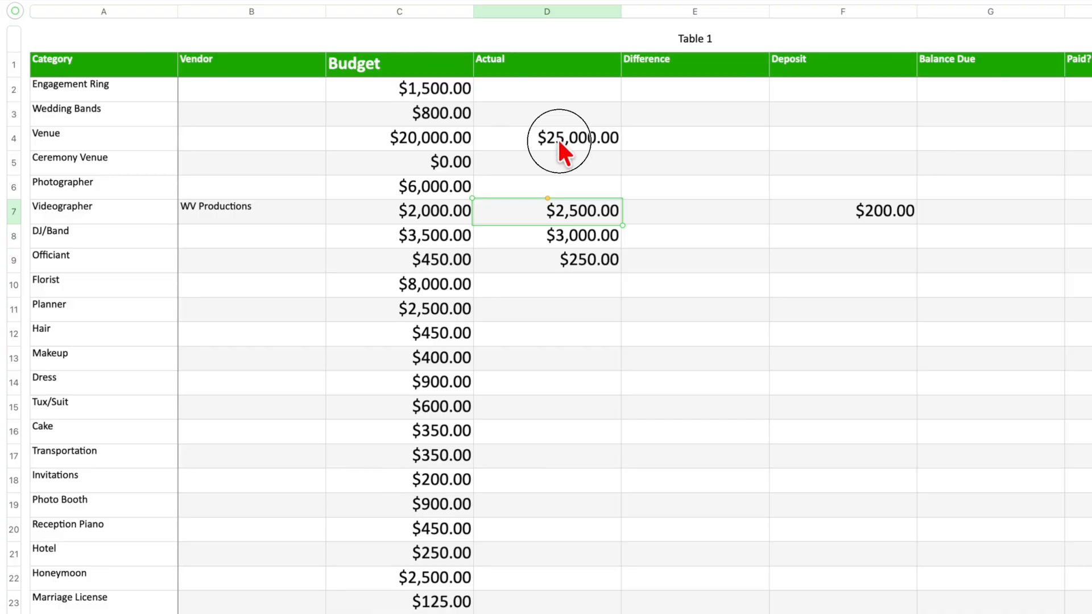
{"action": "left_click", "coordinate": [559, 143]}
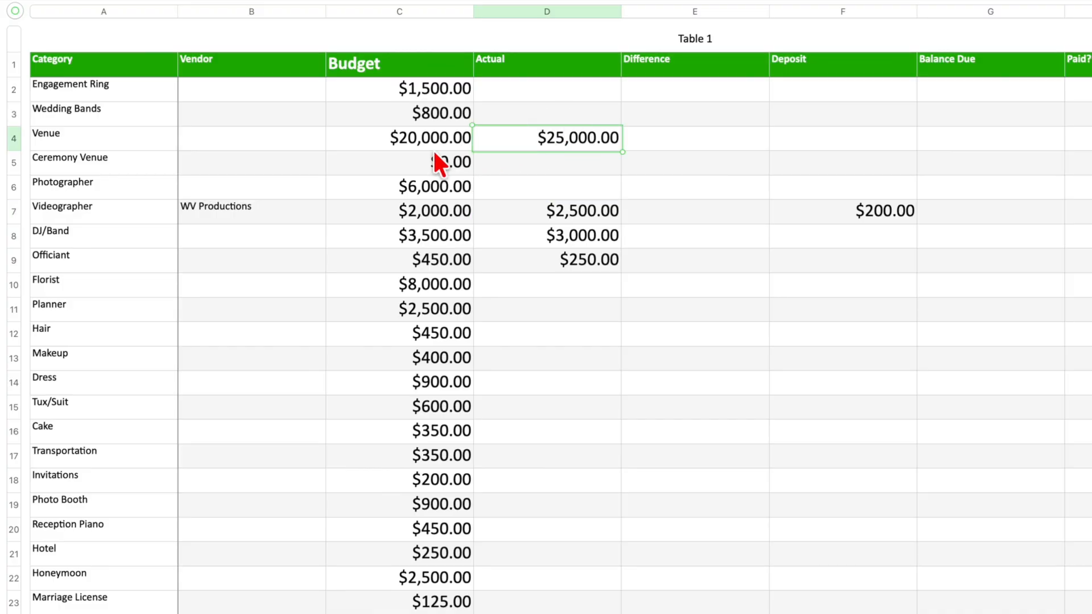
Add a formula in the Venue's Difference cell that subtracts its Actual amount from its Budget amount
{"action": "left_click", "coordinate": [708, 156]}
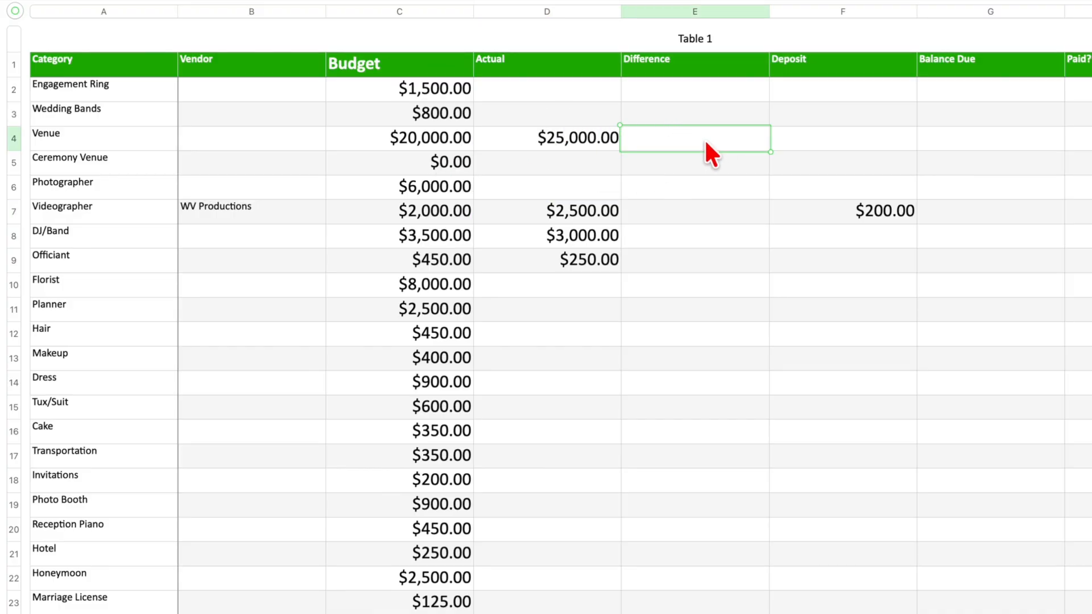
{"action": "type", "text": "="}
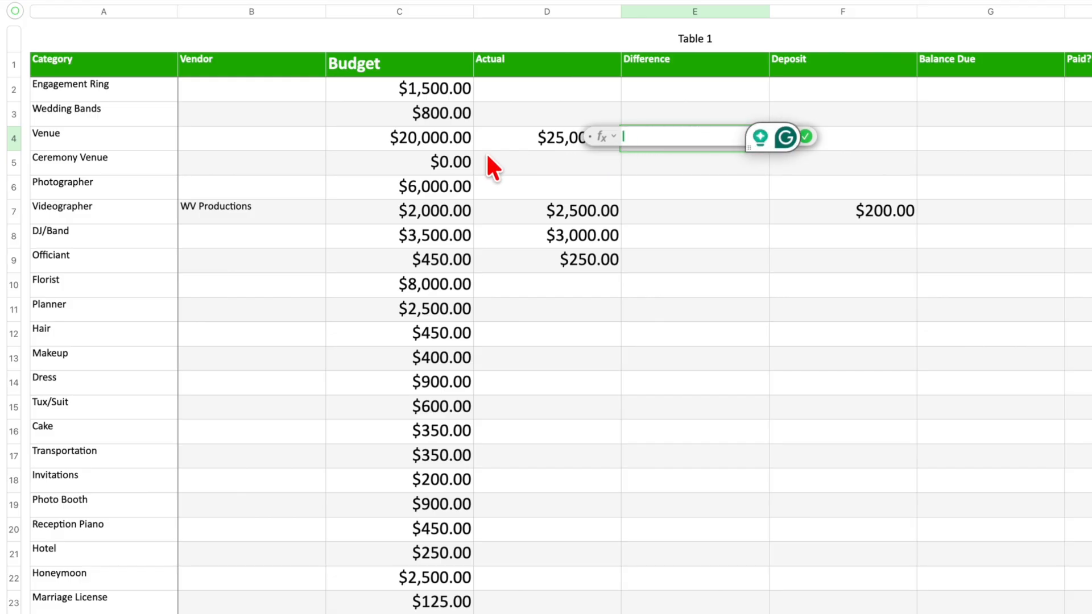
{"action": "left_click", "coordinate": [436, 137]}
{"action": "type", "text": "-"}
{"action": "left_click", "coordinate": [513, 141]}
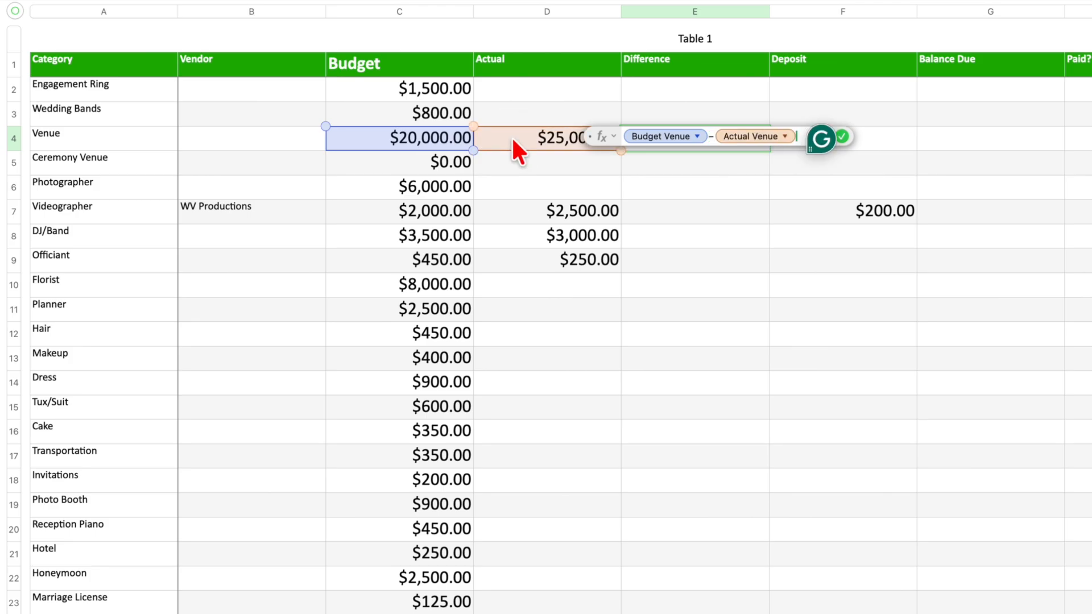
{"action": "left_click", "coordinate": [843, 138]}
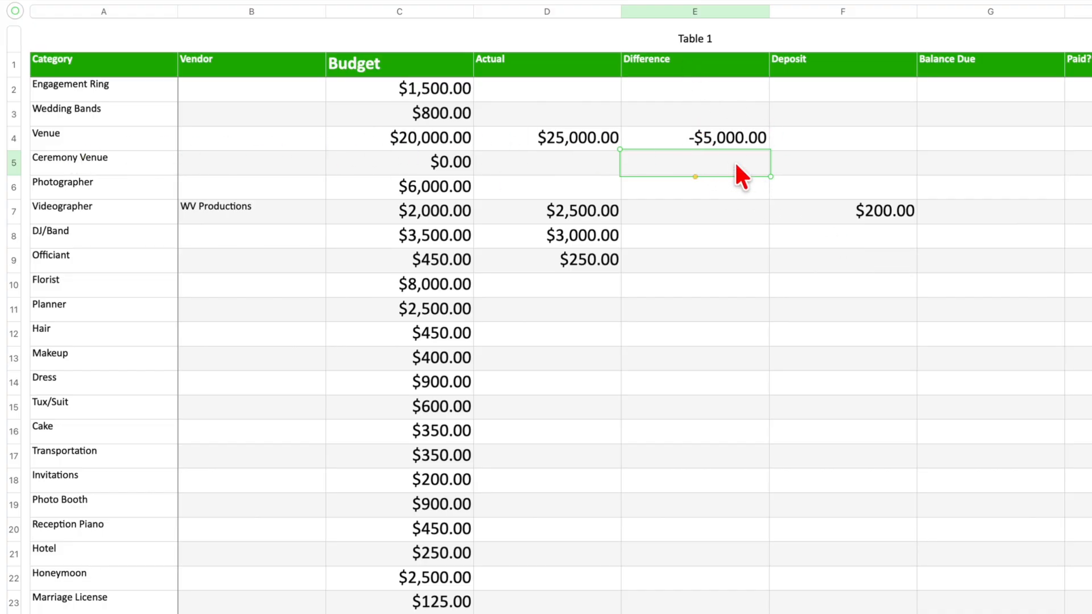
Fill the Venue's Difference formula down to row 24 and up to row 2, and check the copied formulas
{"action": "left_click", "coordinate": [544, 138]}
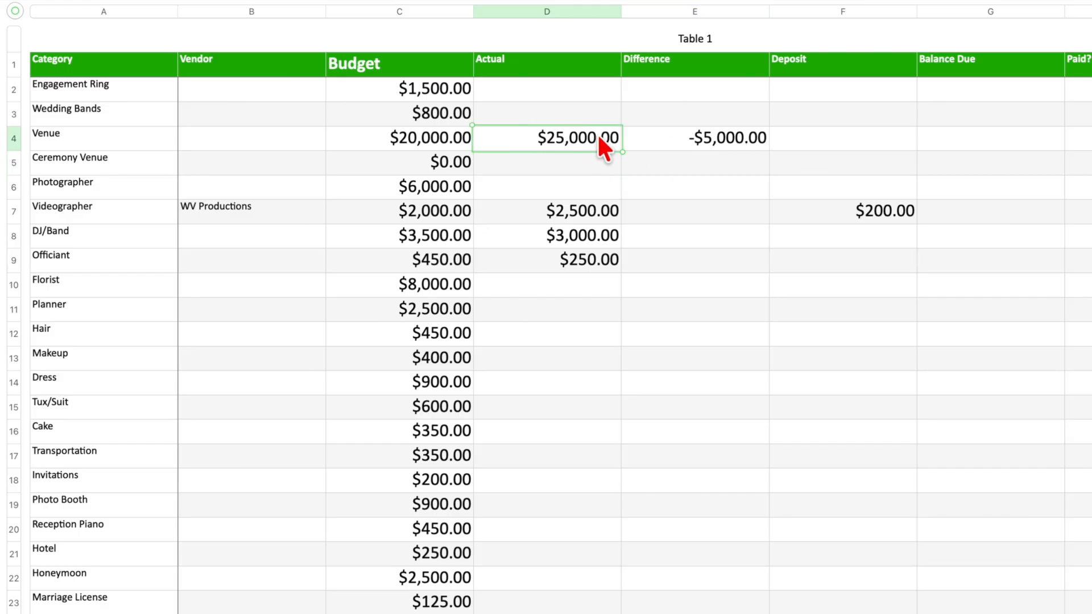
{"action": "left_click", "coordinate": [703, 138]}
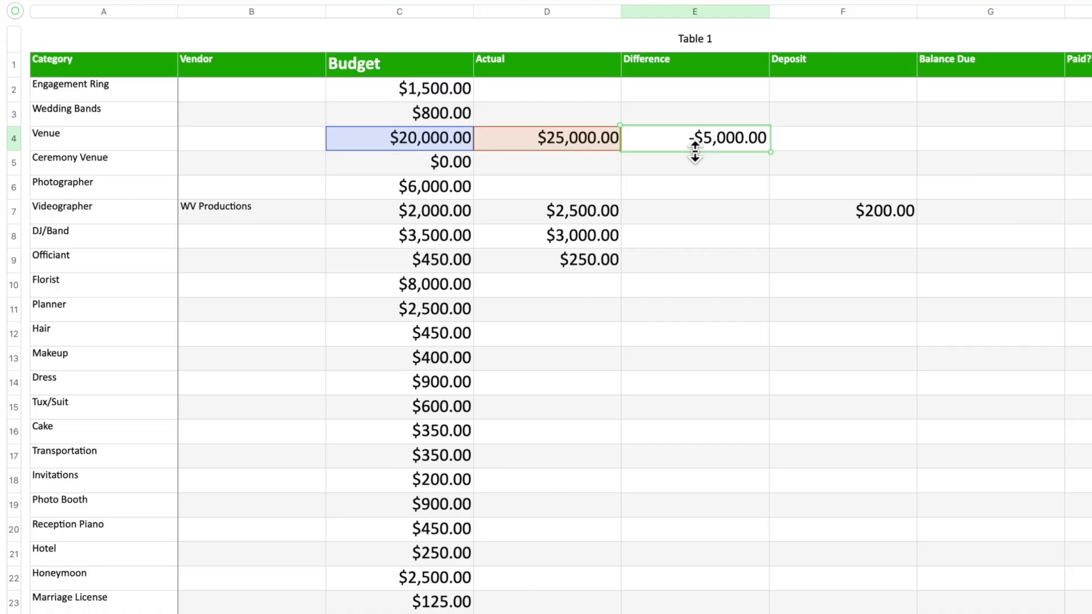
{"action": "left_click_drag", "start_coordinate": [696, 151], "coordinate": [733, 613]}
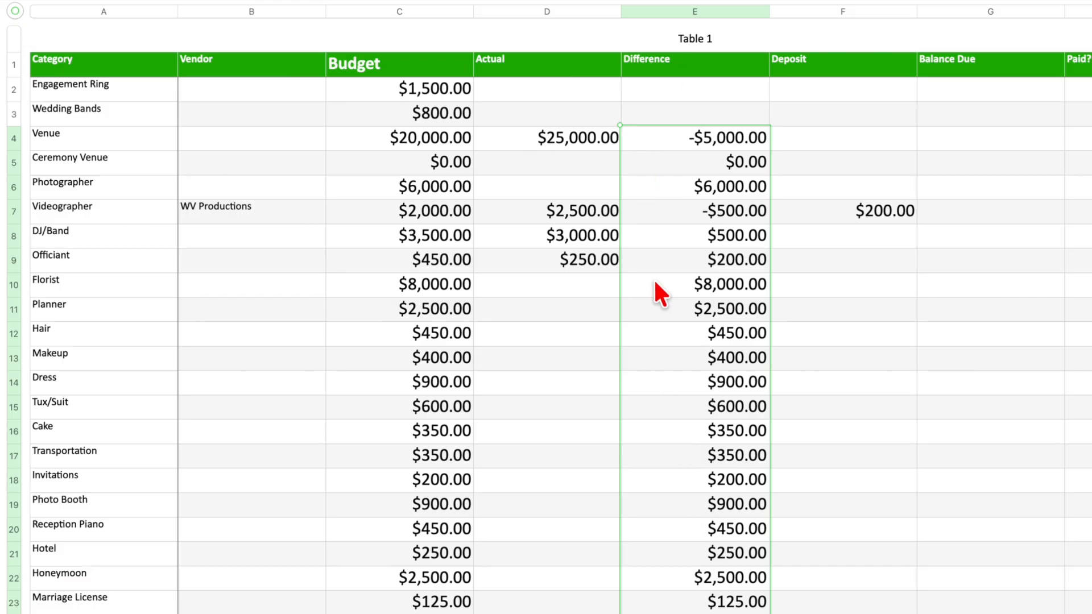
{"action": "left_click_drag", "start_coordinate": [695, 123], "coordinate": [698, 90]}
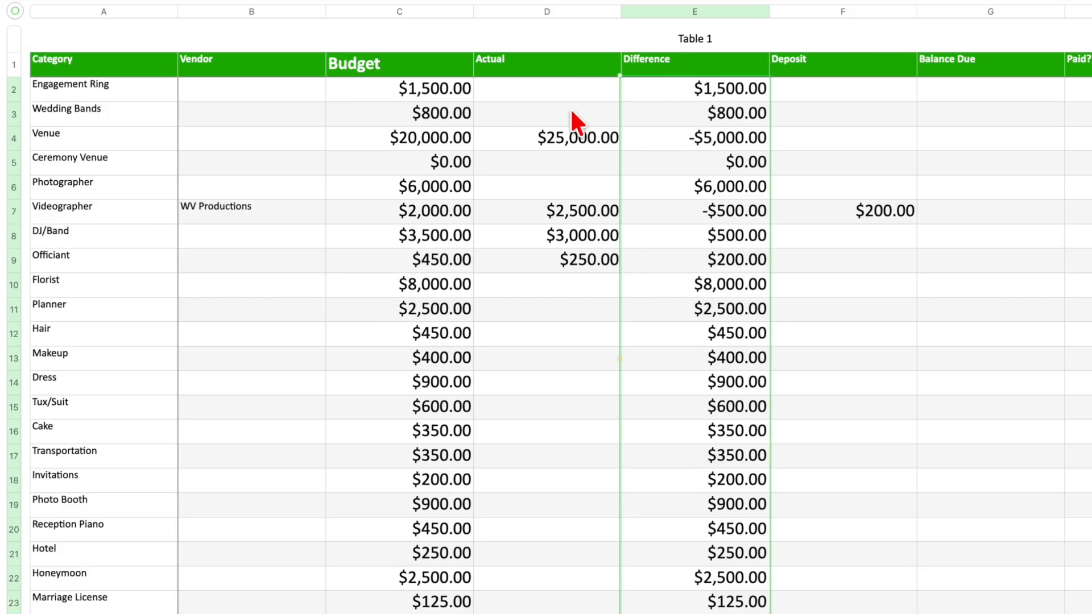
{"action": "left_click", "coordinate": [701, 141]}
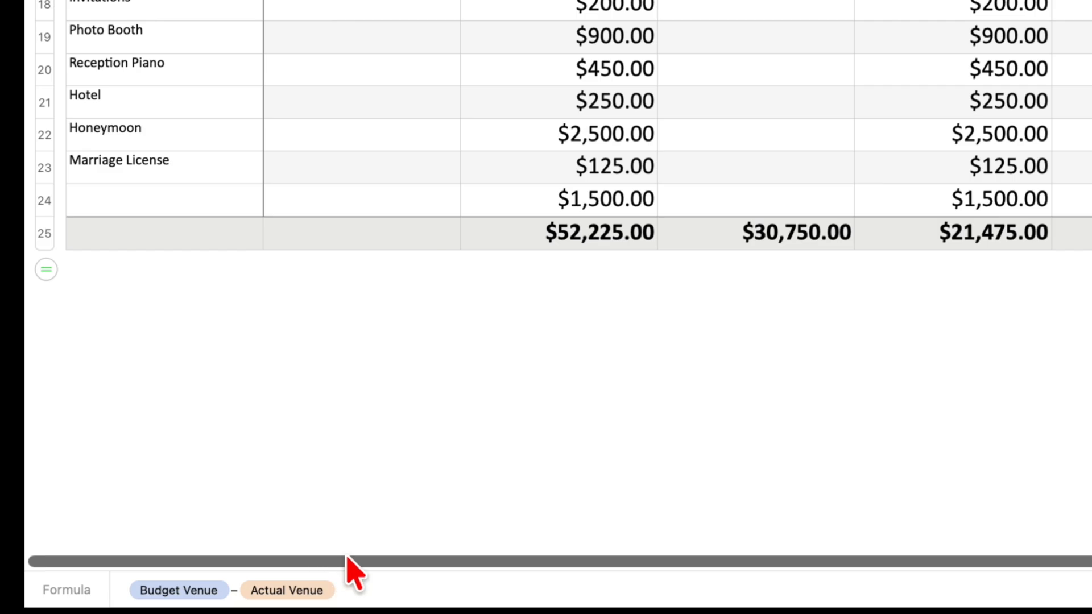
{"action": "key", "text": "Down"}
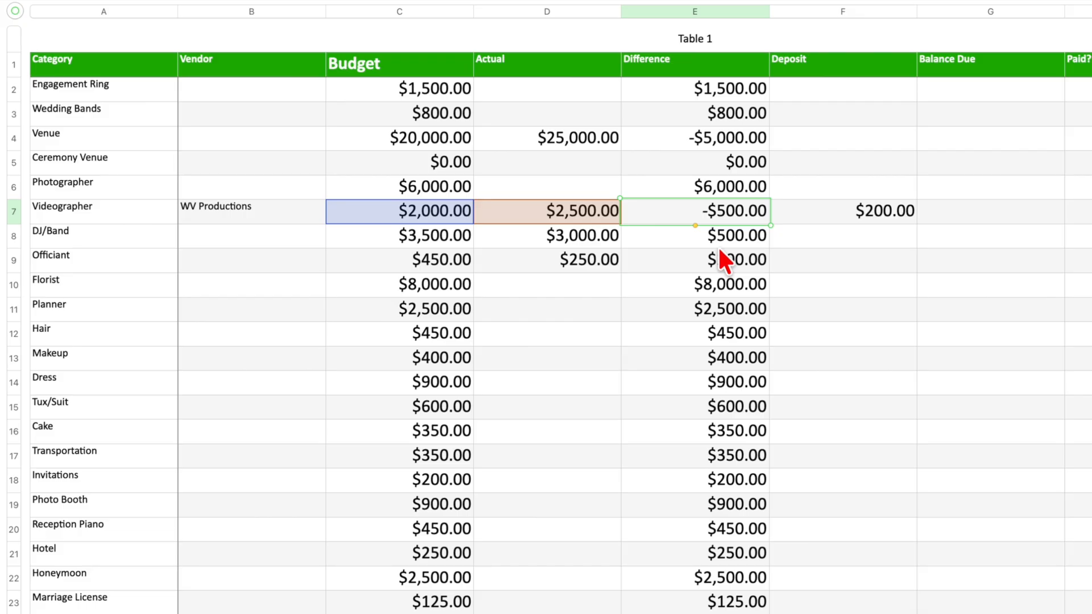
{"action": "left_click", "coordinate": [758, 192]}
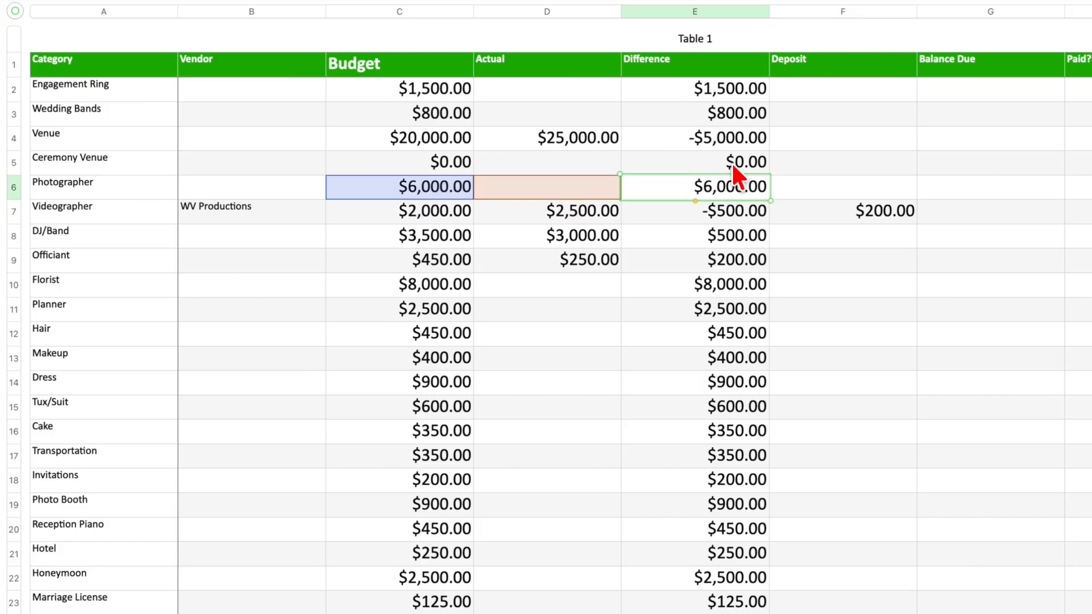
Add a conditional highlighting rule to the Difference column that gives negative numbers a Red Fill
{"action": "left_click", "coordinate": [725, 10]}
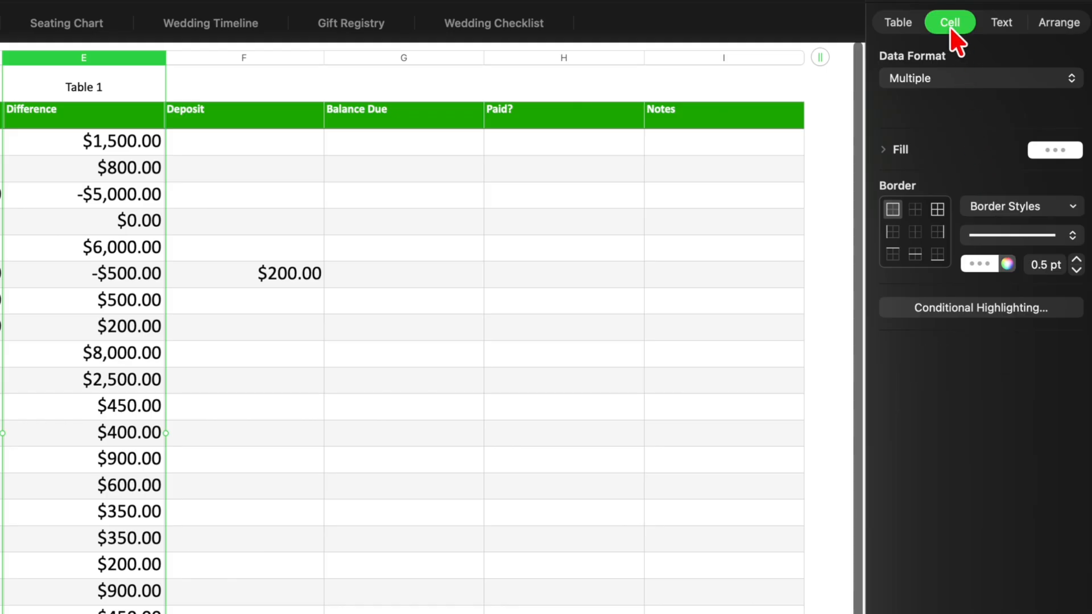
{"action": "left_click", "coordinate": [986, 312]}
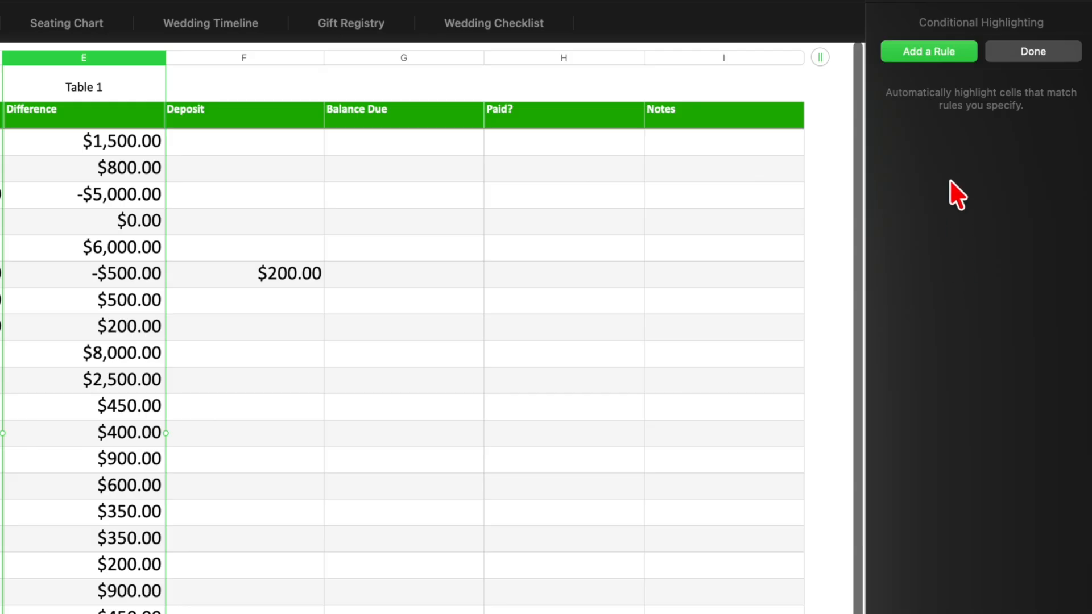
{"action": "left_click", "coordinate": [939, 54]}
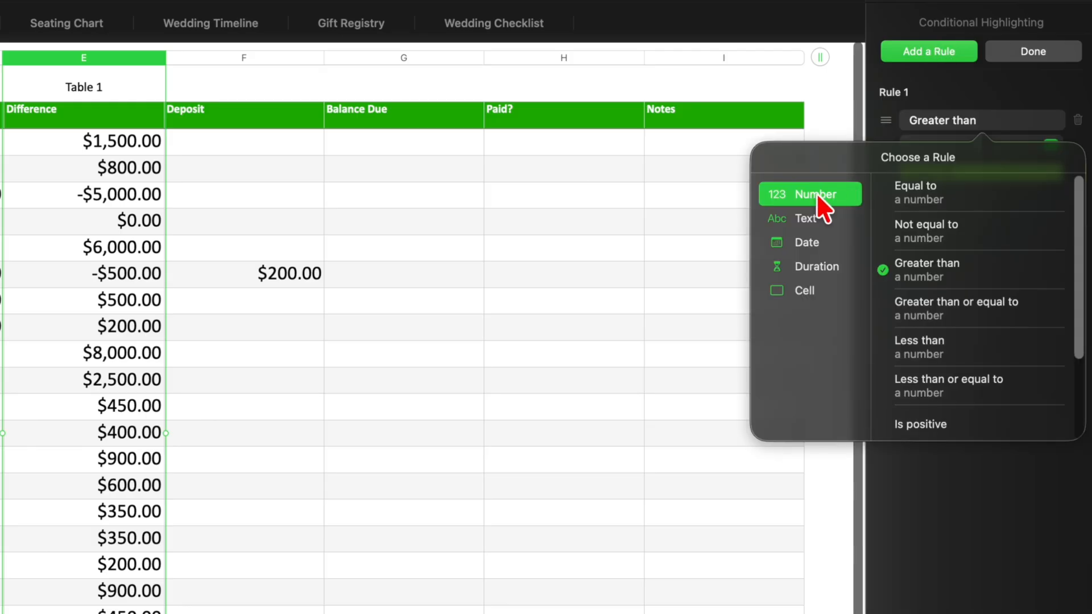
{"action": "scroll", "coordinate": [933, 302], "scroll_direction": "down", "scroll_amount": 3}
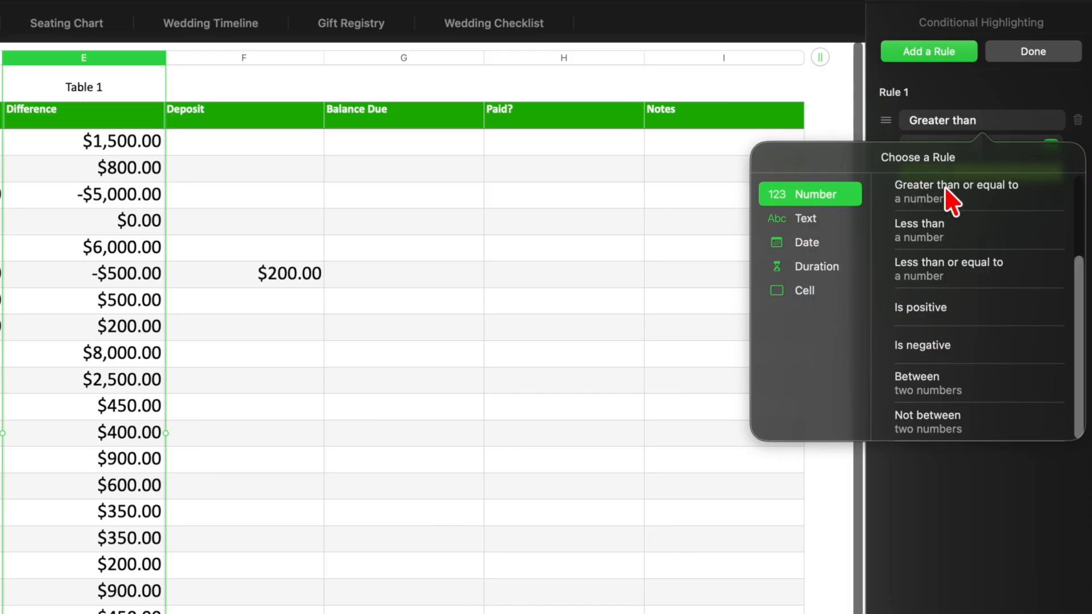
{"action": "scroll", "coordinate": [946, 200], "scroll_direction": "up", "scroll_amount": 3}
{"action": "scroll", "coordinate": [946, 200], "scroll_direction": "down", "scroll_amount": 3}
{"action": "left_click", "coordinate": [907, 344]}
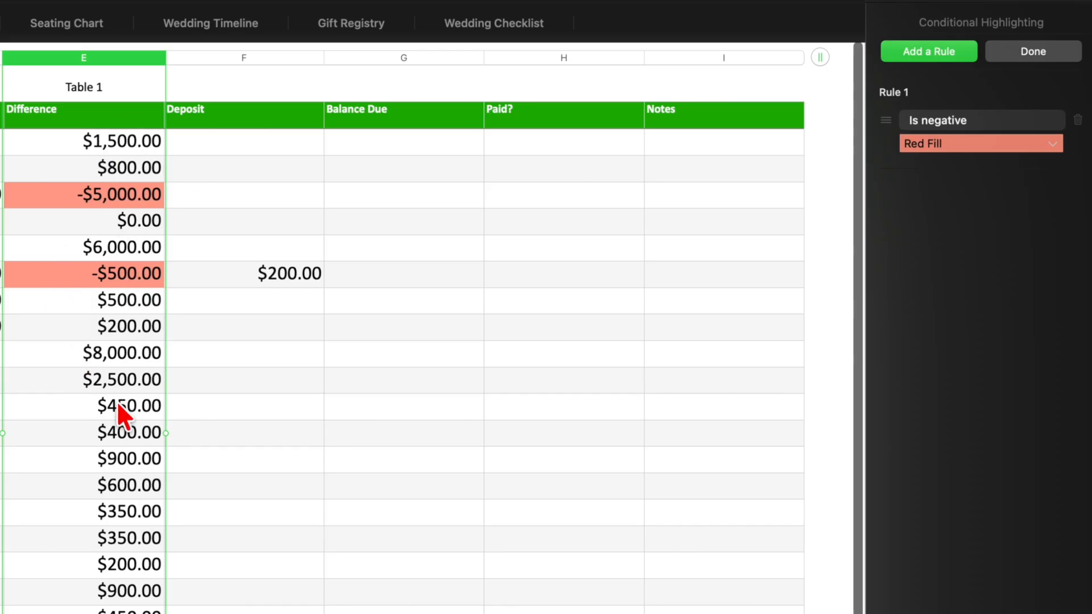
Add a second conditional highlighting rule to the Difference column that gives positive numbers a green fill
{"action": "left_click", "coordinate": [924, 52]}
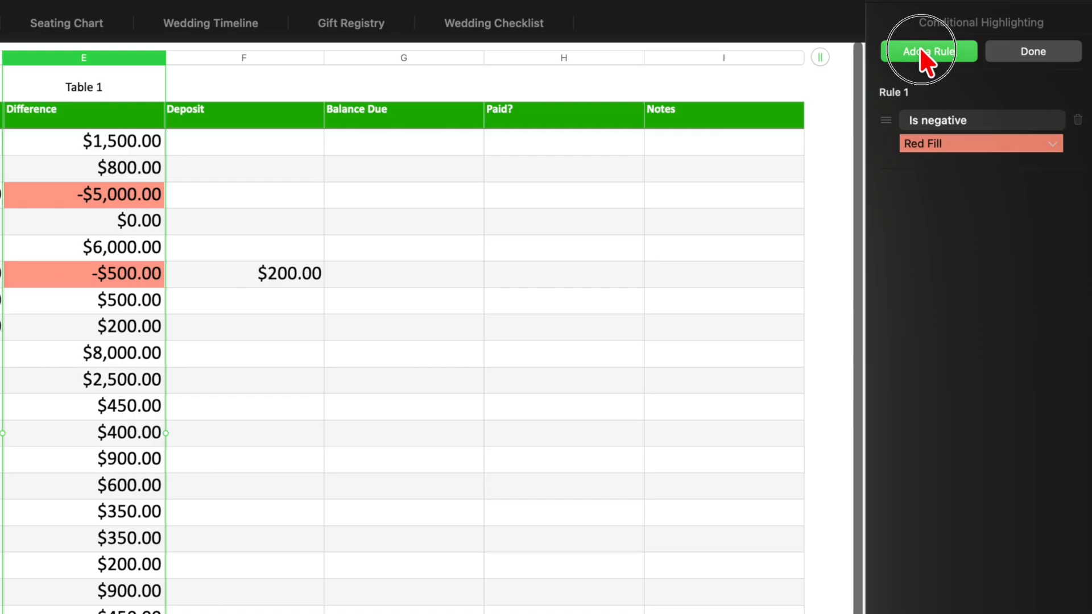
{"action": "scroll", "coordinate": [966, 246], "scroll_direction": "down", "scroll_amount": 3}
{"action": "left_click", "coordinate": [940, 249]}
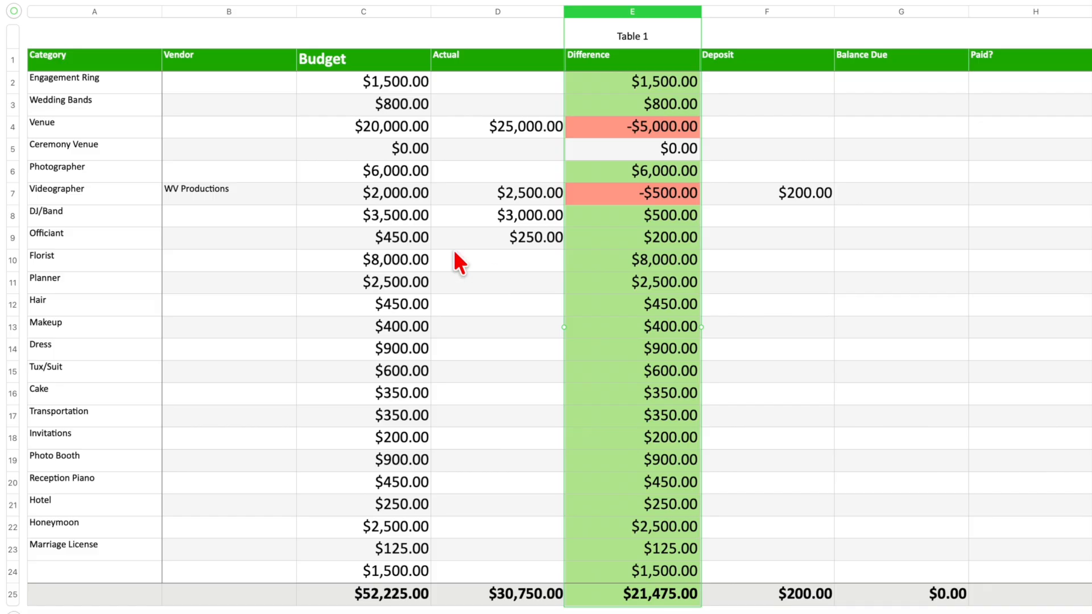
Enter 12000 as the Florist's Actual amount
{"action": "left_click", "coordinate": [458, 252]}
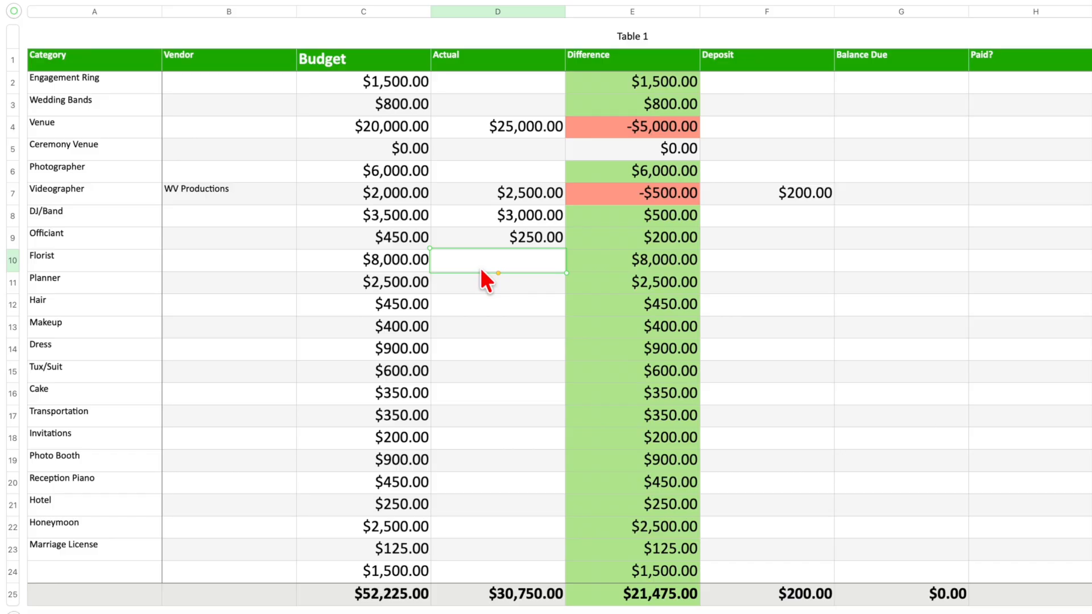
{"action": "type", "text": "12000"}
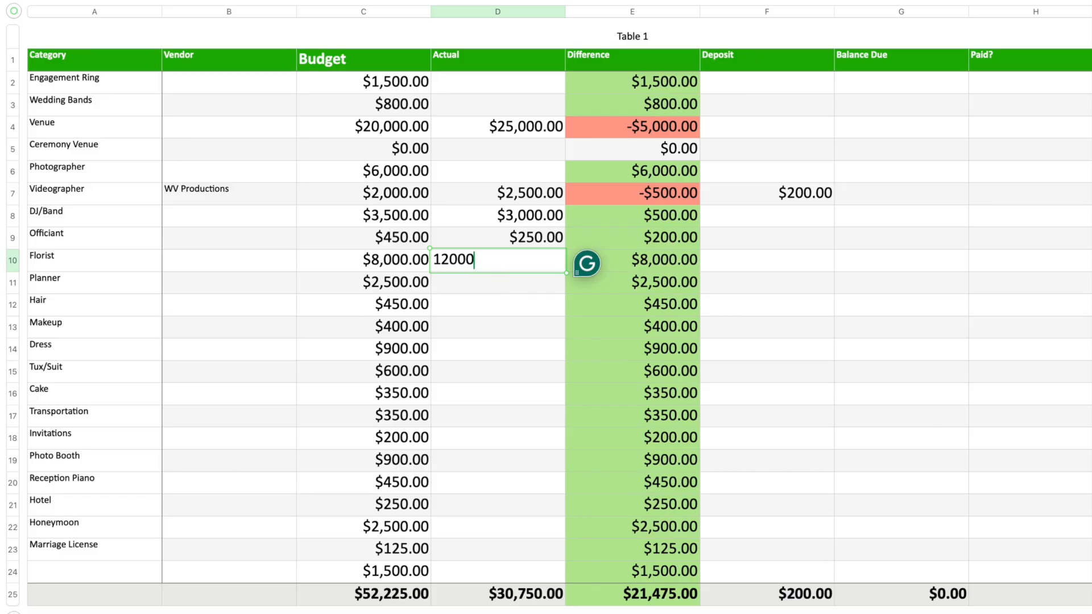
{"action": "key", "text": "Return"}
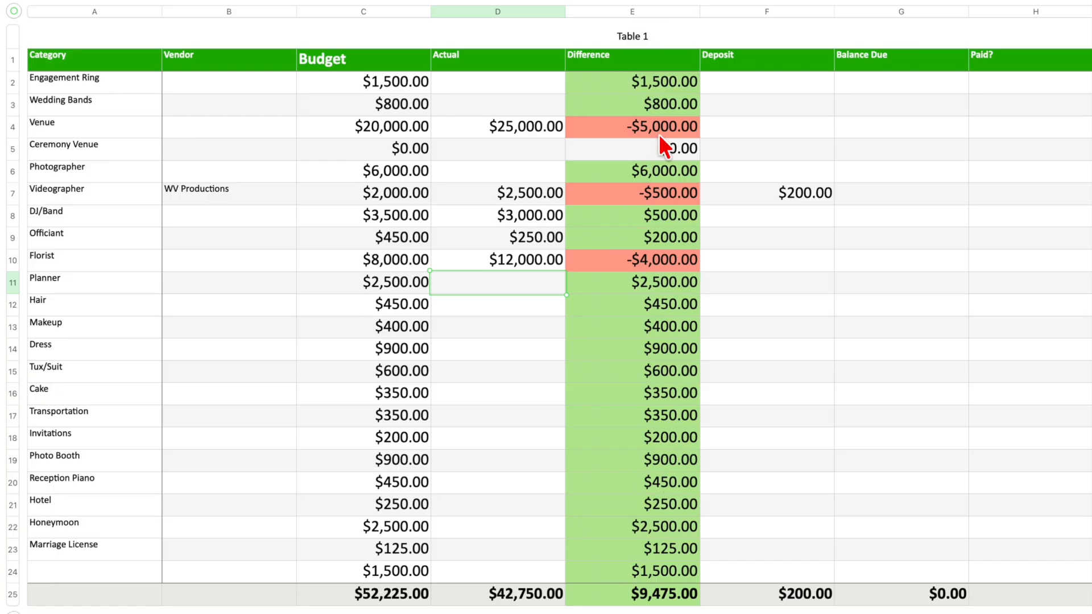
Enter deposits of 200 for the DJ/Band and 1000 for the Venue
{"action": "left_click", "coordinate": [784, 214]}
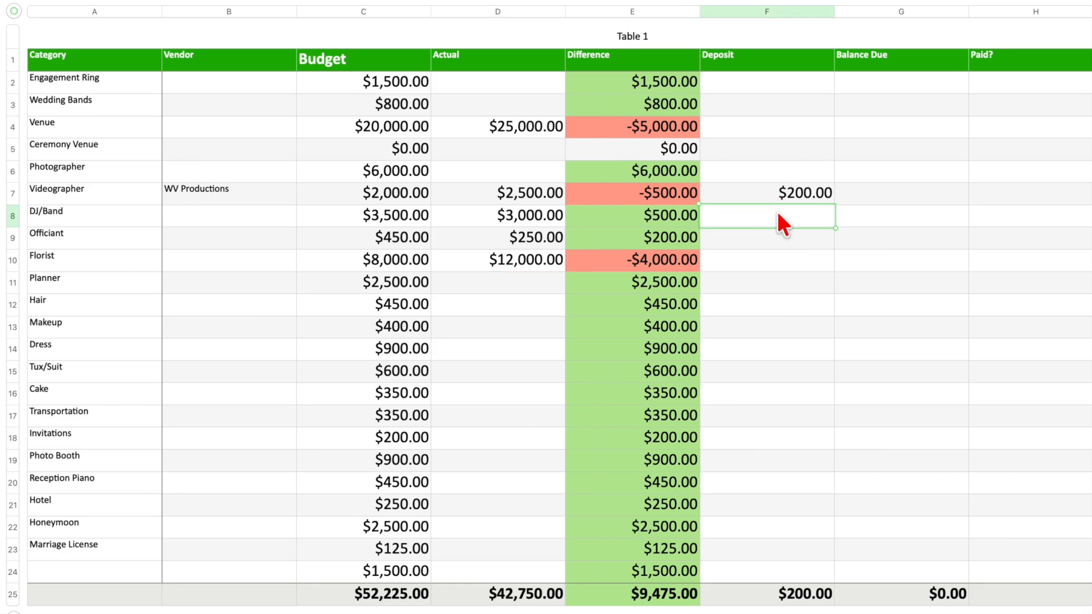
{"action": "type", "text": "200"}
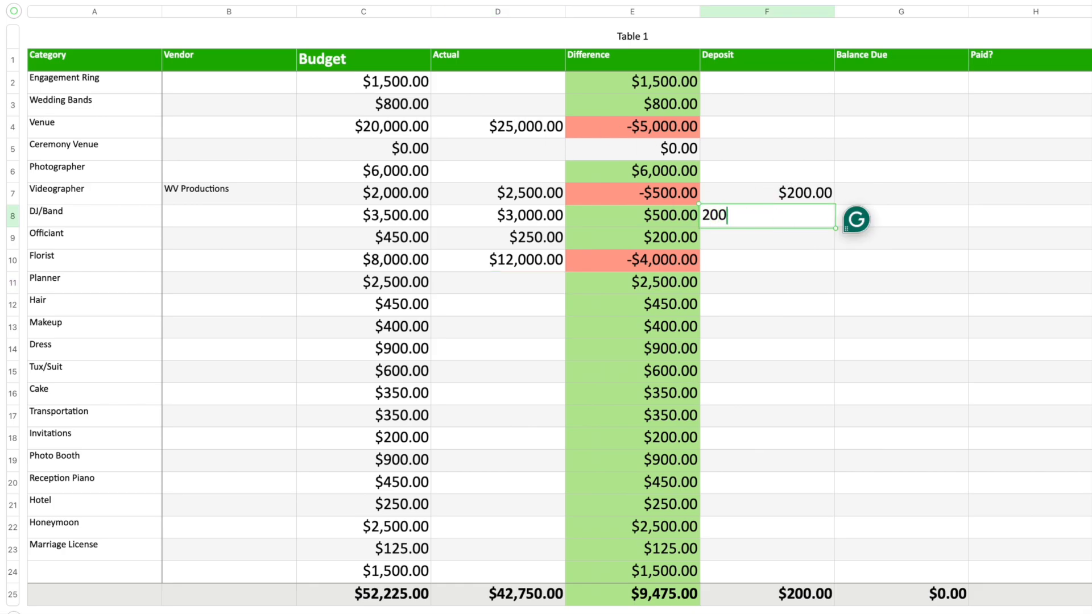
{"action": "left_click", "coordinate": [781, 259]}
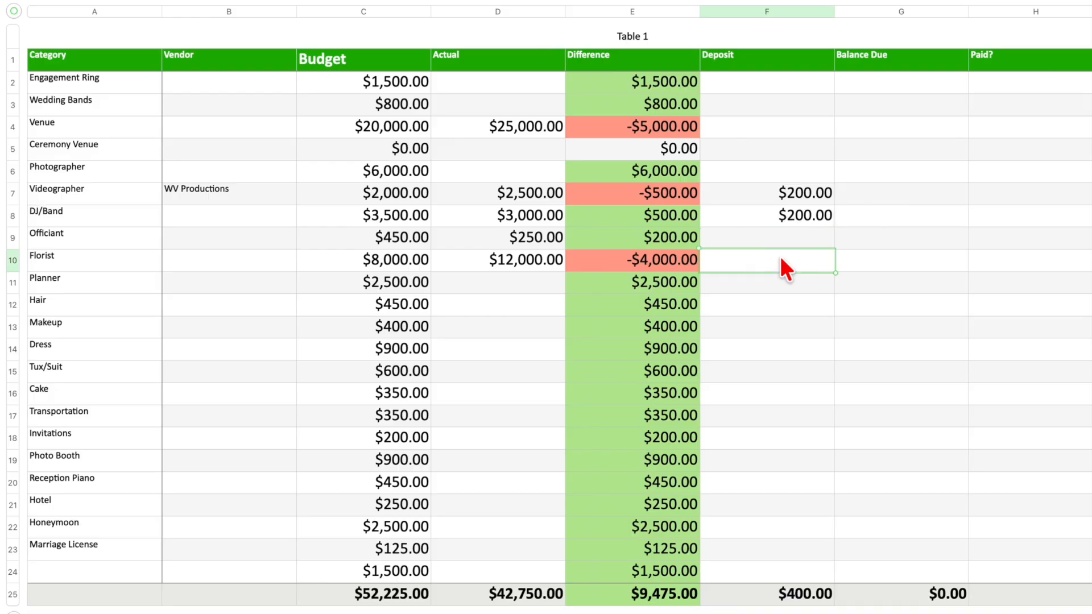
{"action": "left_click", "coordinate": [794, 157]}
{"action": "left_click", "coordinate": [784, 130]}
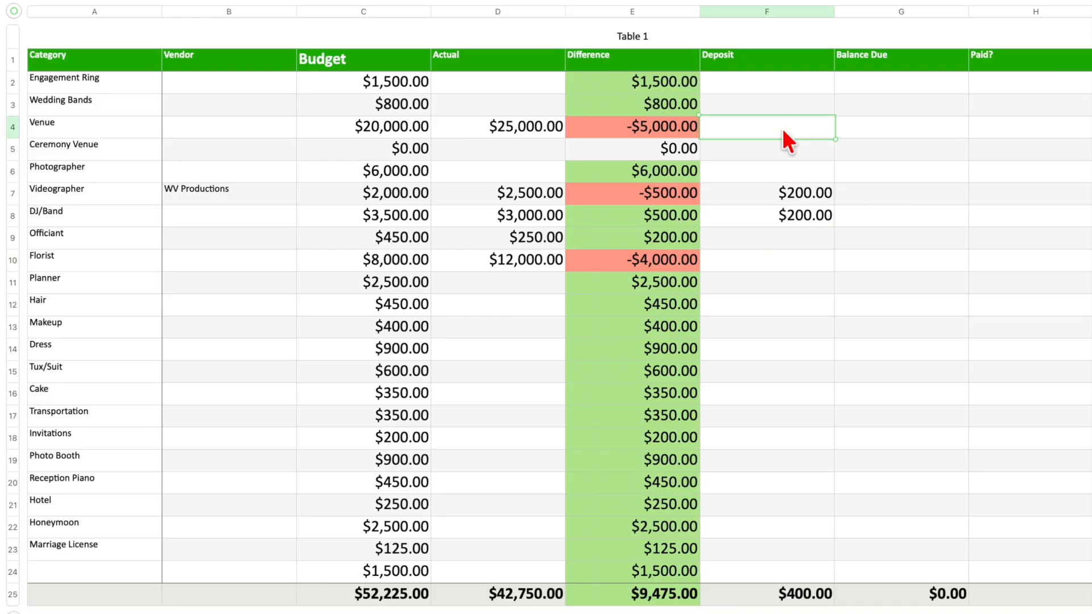
{"action": "type", "text": "1000"}
Add a Balance Due formula for the Venue that subtracts its Deposit from its Actual amount
{"action": "left_click", "coordinate": [868, 124]}
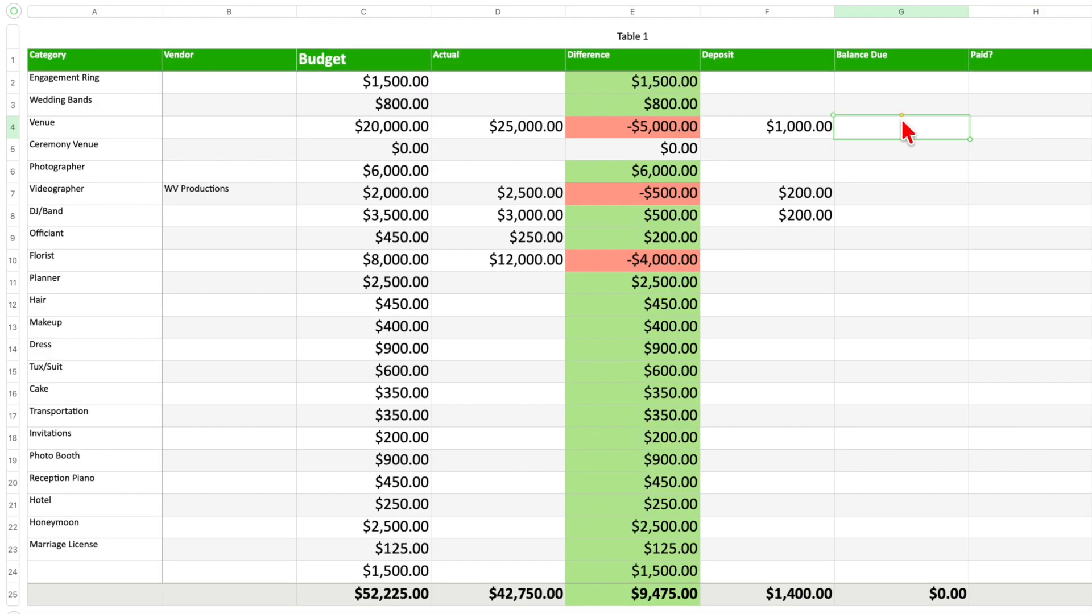
{"action": "type", "text": "="}
{"action": "left_click", "coordinate": [510, 127]}
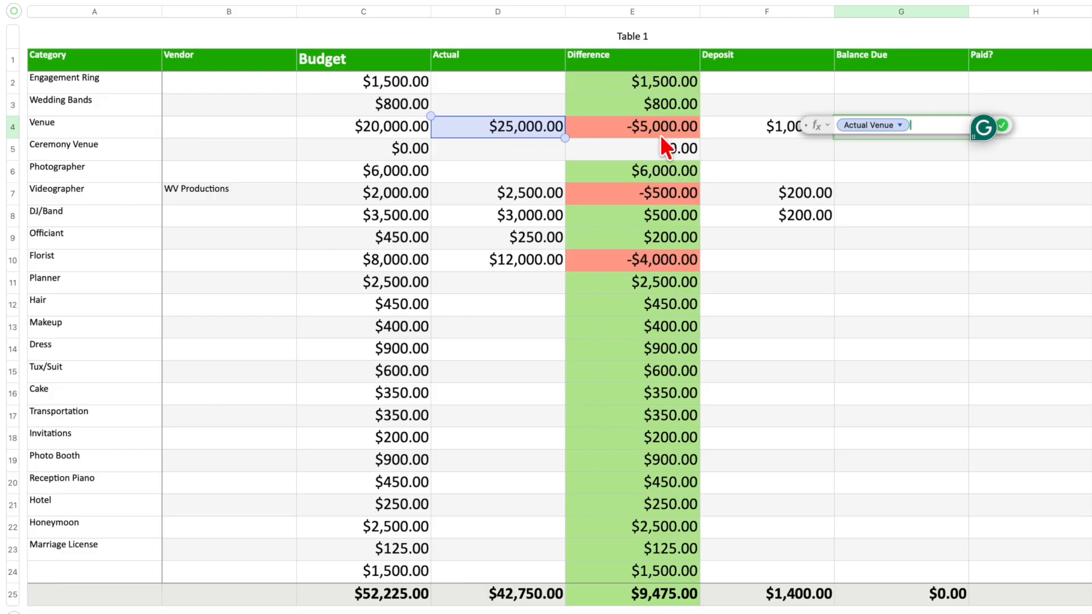
{"action": "type", "text": "-"}
{"action": "left_click", "coordinate": [747, 132]}
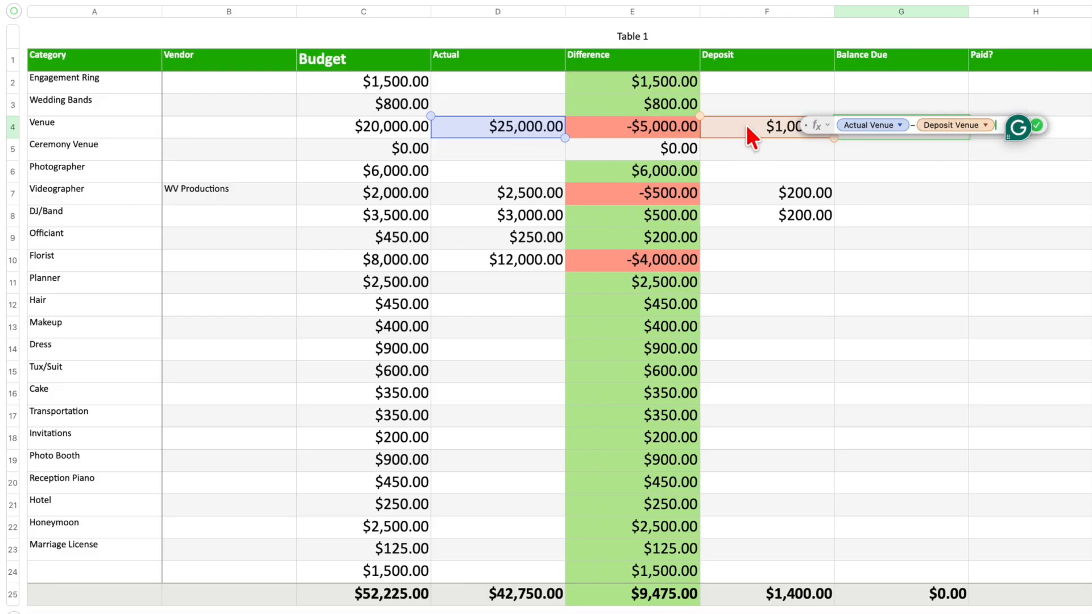
{"action": "left_click", "coordinate": [1038, 125]}
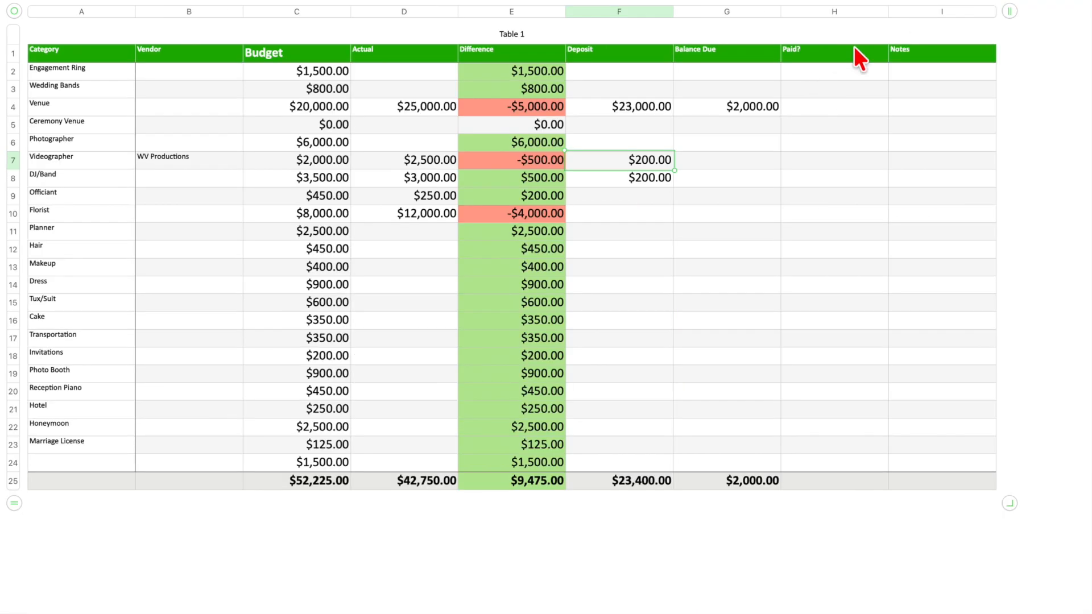
Set the data format of the Paid? column cells in rows 2 to 24 to Checkbox
{"action": "left_click", "coordinate": [836, 67]}
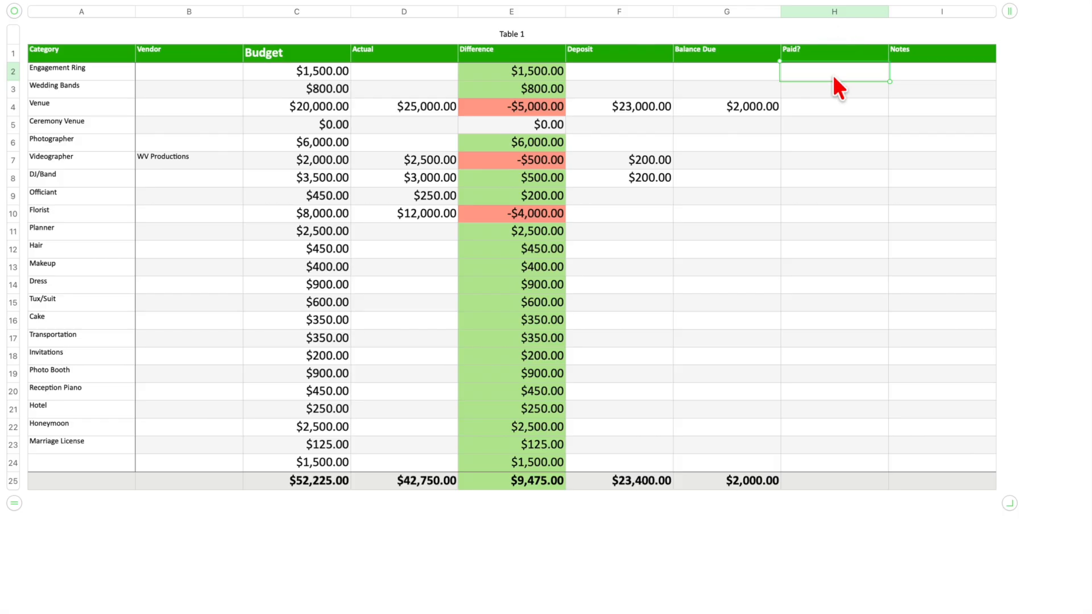
{"action": "left_click", "coordinate": [823, 462]}
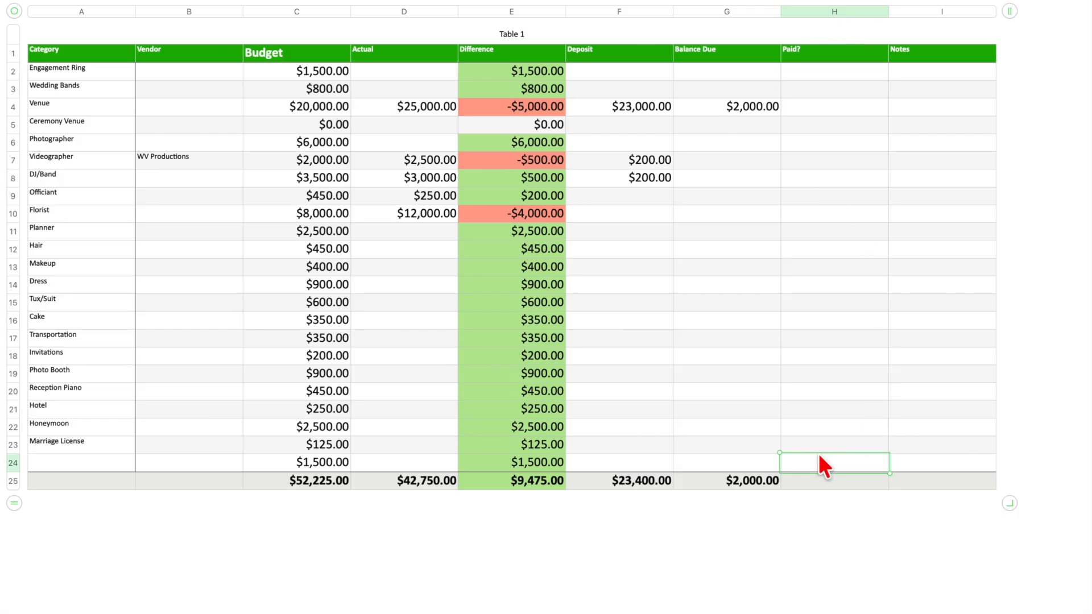
{"action": "left_click", "coordinate": [842, 64], "text": "shift"}
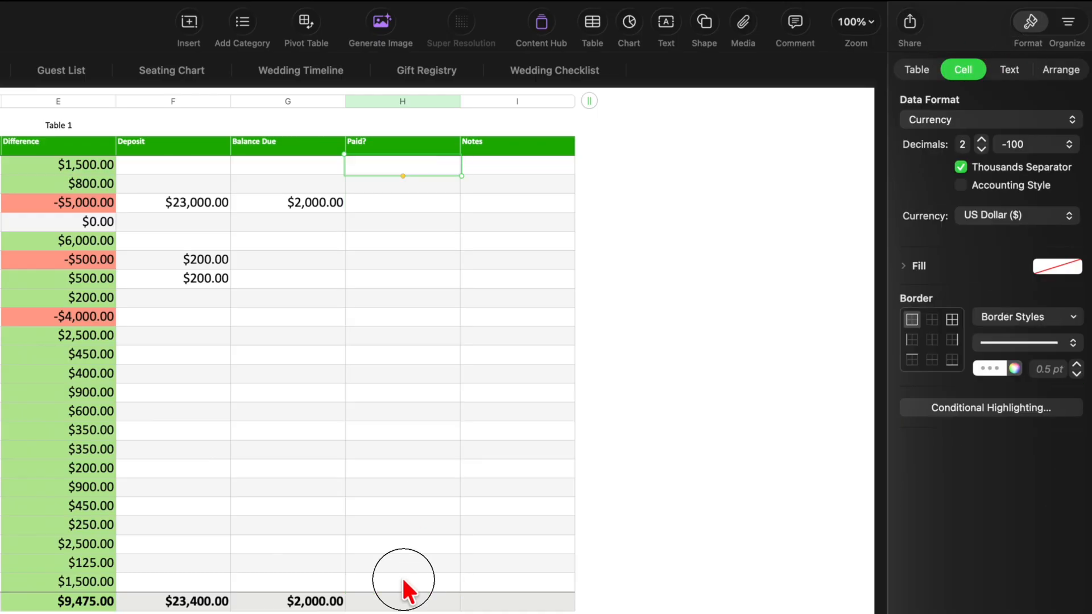
{"action": "left_click", "coordinate": [404, 583], "text": "shift"}
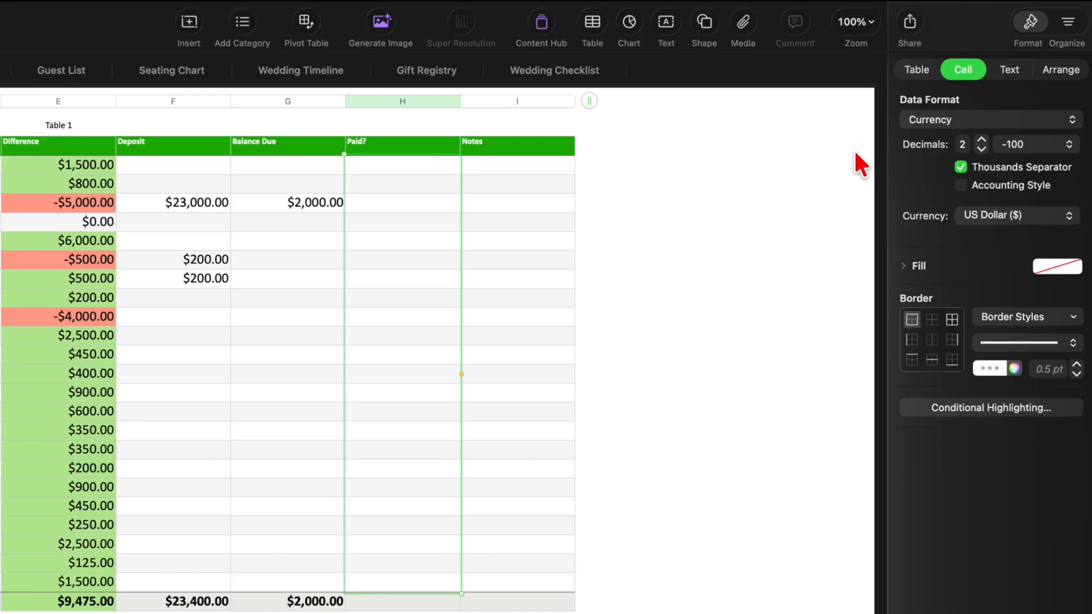
{"action": "left_click", "coordinate": [1004, 67]}
{"action": "left_click", "coordinate": [965, 71]}
{"action": "left_click", "coordinate": [963, 119]}
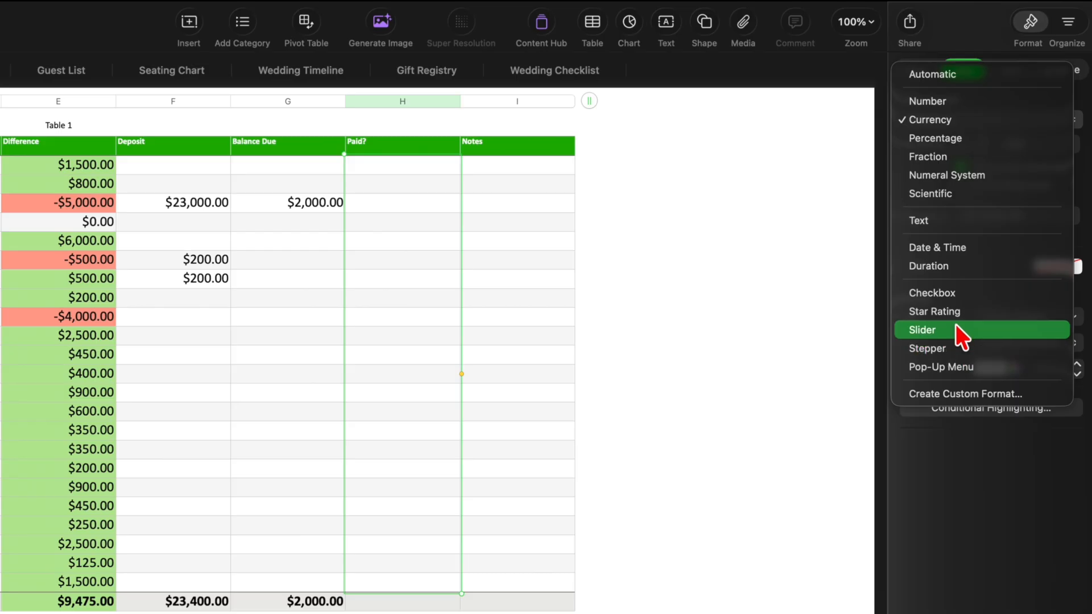
{"action": "left_click", "coordinate": [960, 295]}
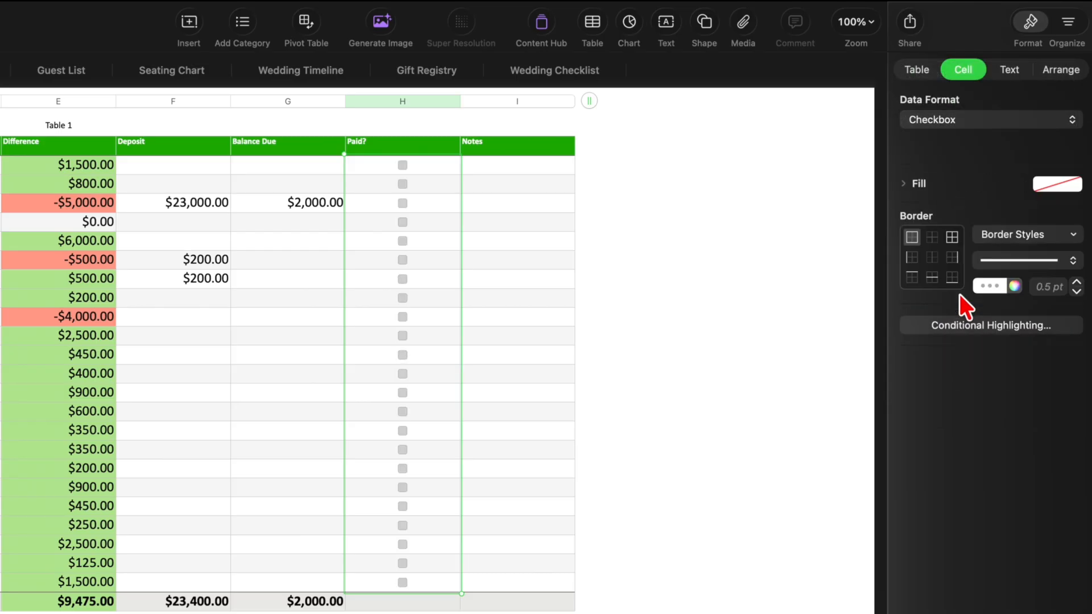
Change the Venue's deposit to 25000 and tick its Paid? checkbox
{"action": "left_click", "coordinate": [309, 204]}
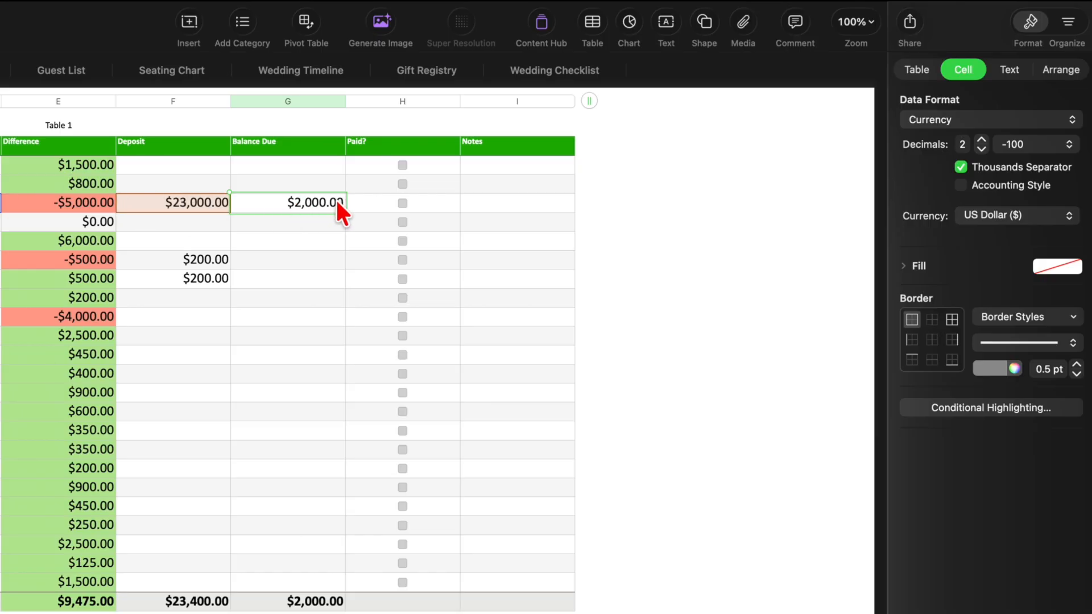
{"action": "left_click", "coordinate": [188, 203]}
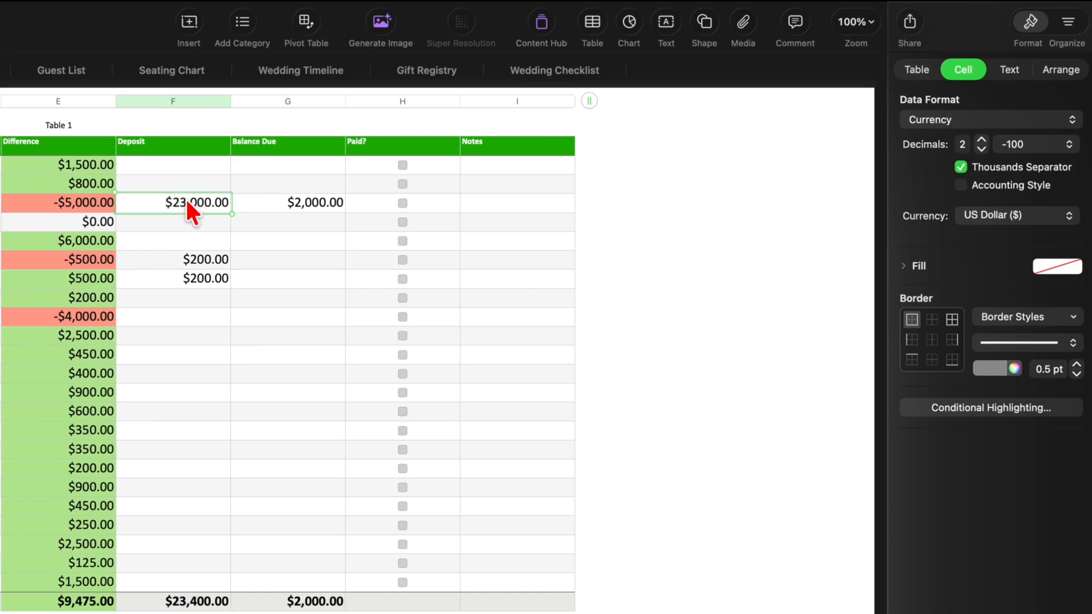
{"action": "type", "text": "2"}
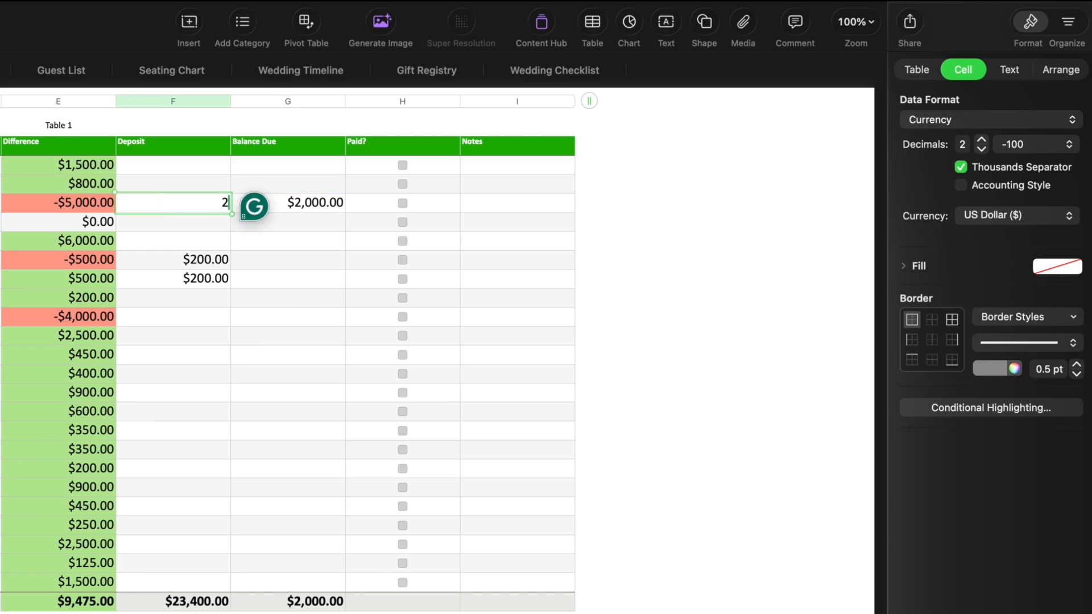
{"action": "type", "text": "50,000000"}
{"action": "key", "text": "Return"}
{"action": "left_click", "coordinate": [186, 199]}
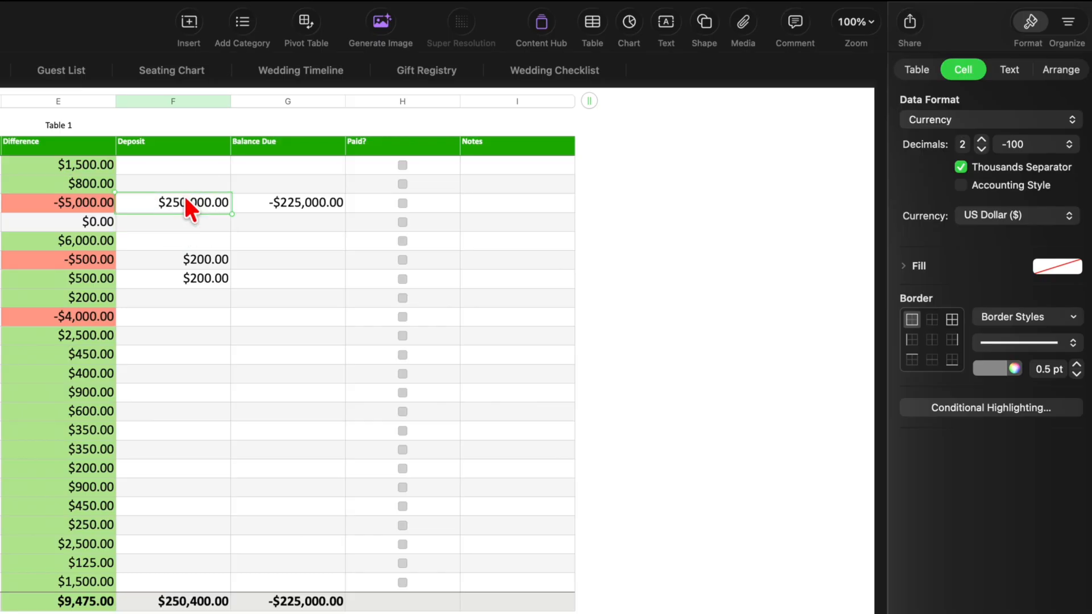
{"action": "type", "text": "250000"}
{"action": "key", "text": "BackSpace"}
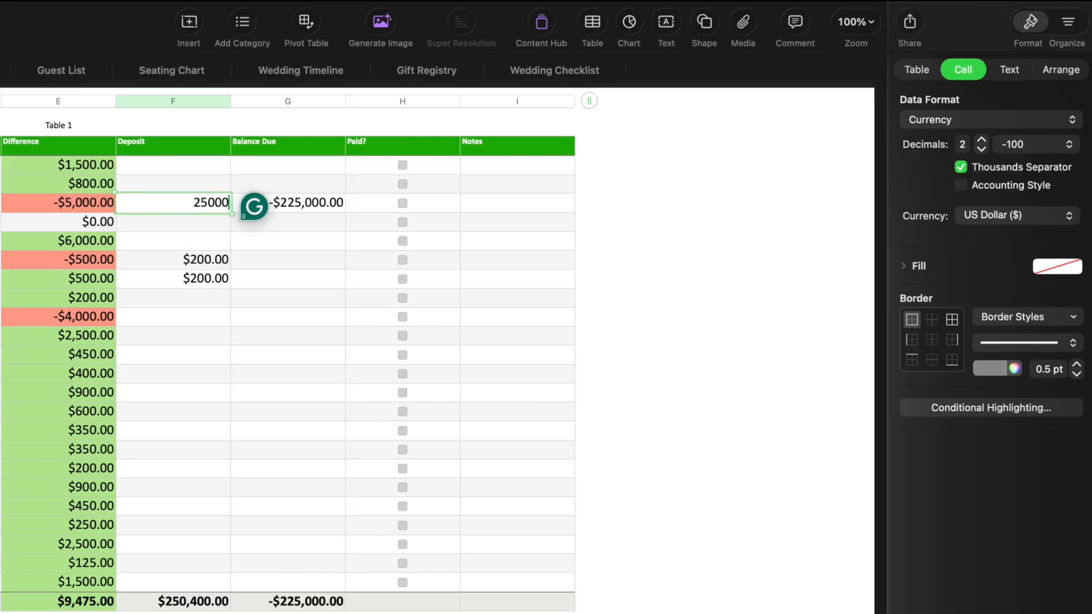
{"action": "left_click", "coordinate": [170, 242]}
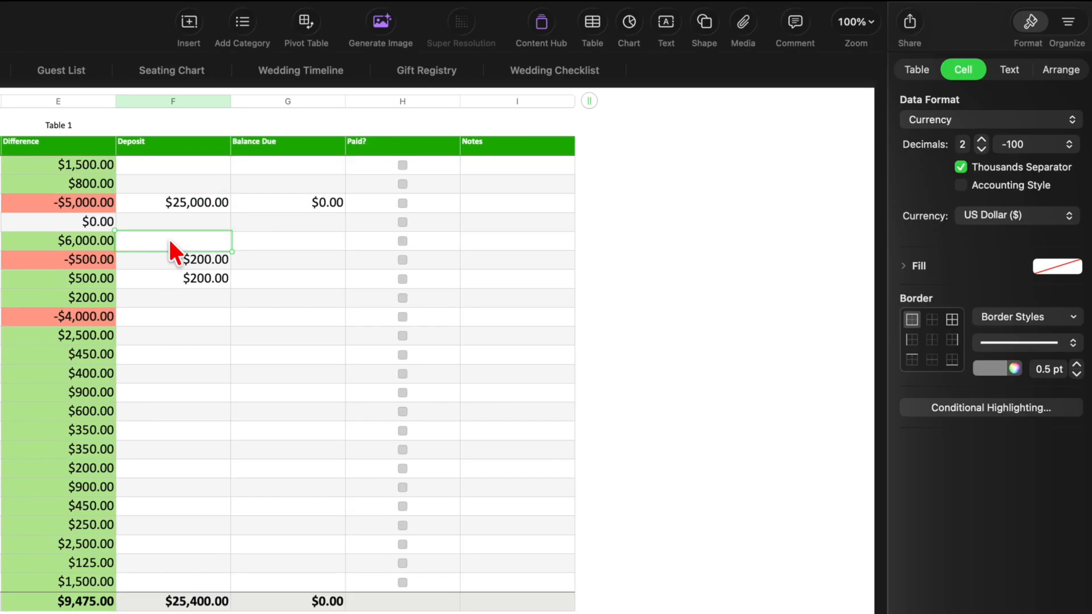
{"action": "left_click", "coordinate": [300, 200]}
{"action": "left_click", "coordinate": [402, 202]}
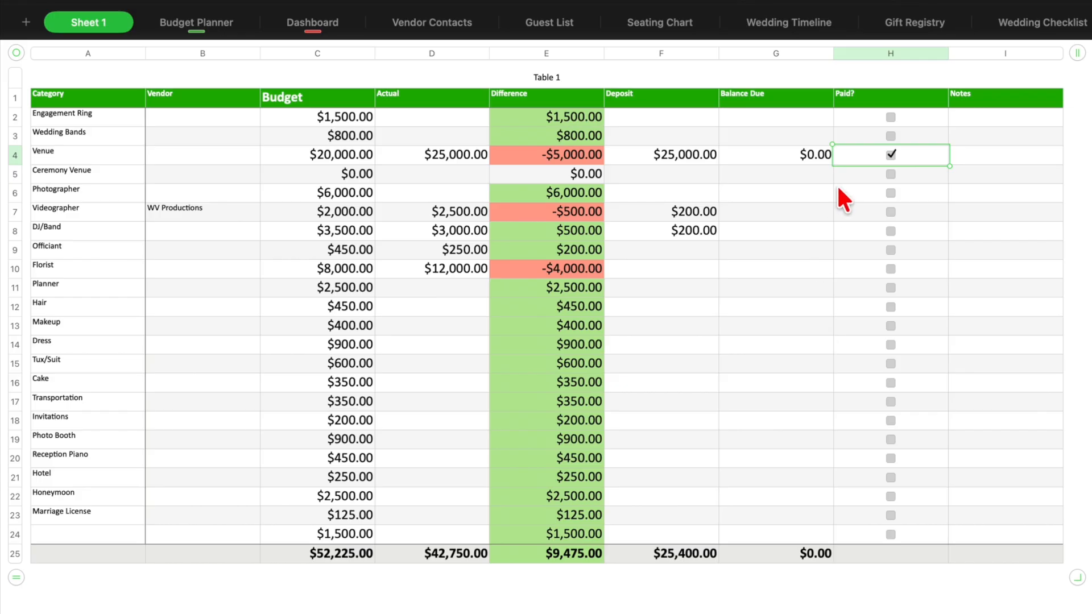
Look over the Notes column on the Budget Planner sheet
{"action": "left_click", "coordinate": [177, 24]}
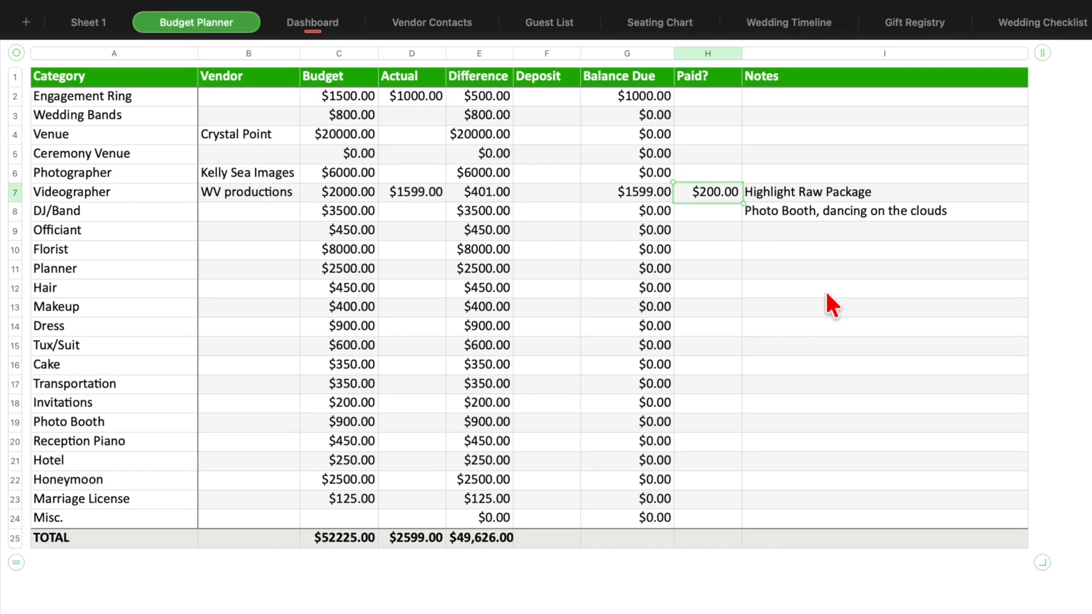
{"action": "left_click", "coordinate": [865, 152]}
{"action": "left_click", "coordinate": [887, 275]}
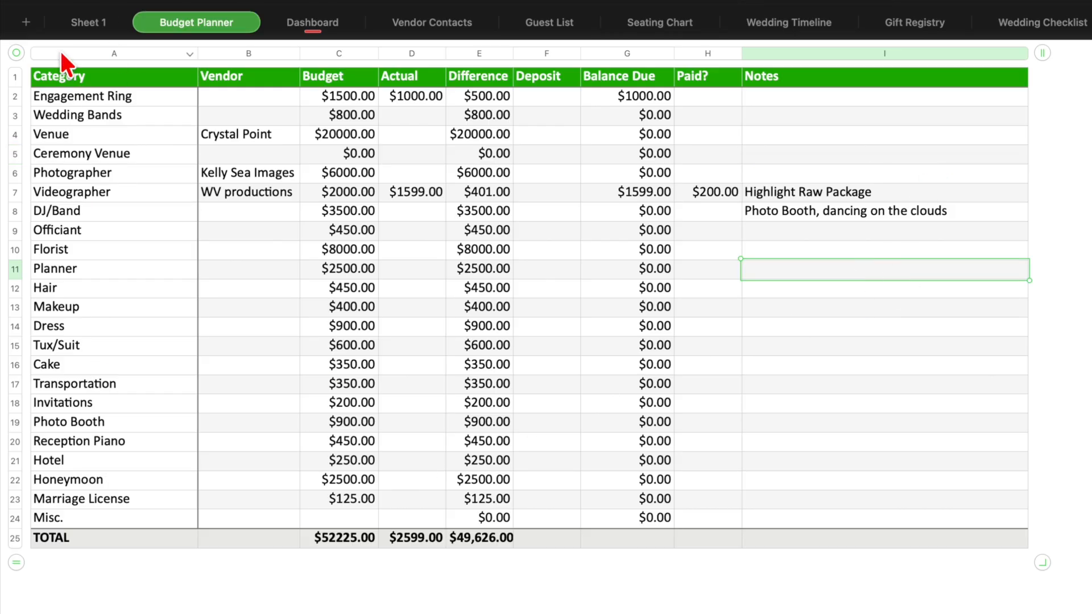
Label the footer row on Sheet 1 as Total in the Category column
{"action": "left_click", "coordinate": [80, 17]}
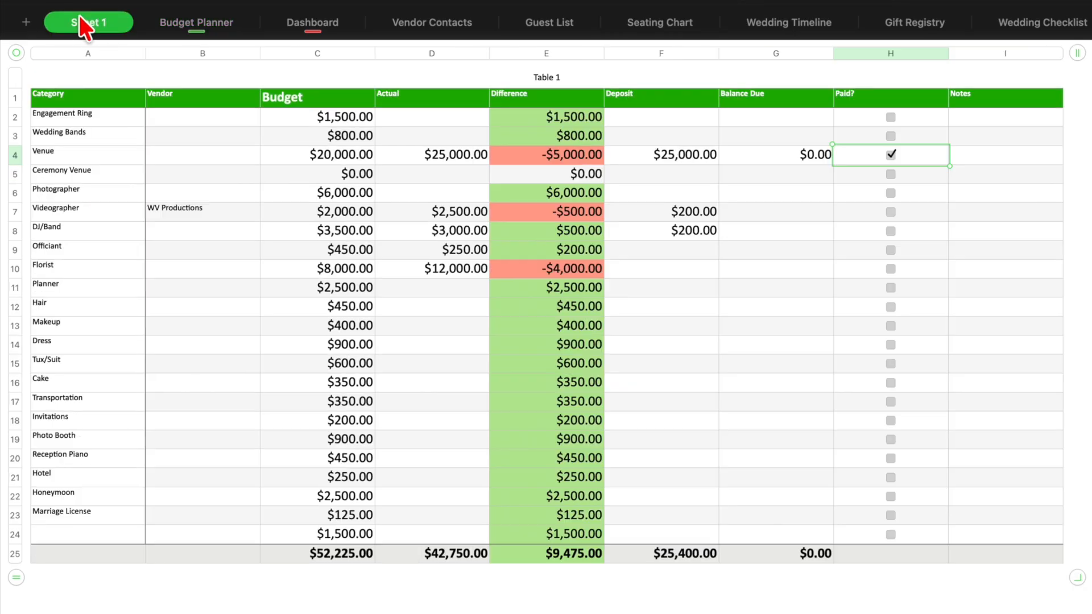
{"action": "left_click", "coordinate": [85, 557]}
{"action": "type", "text": "Total"}
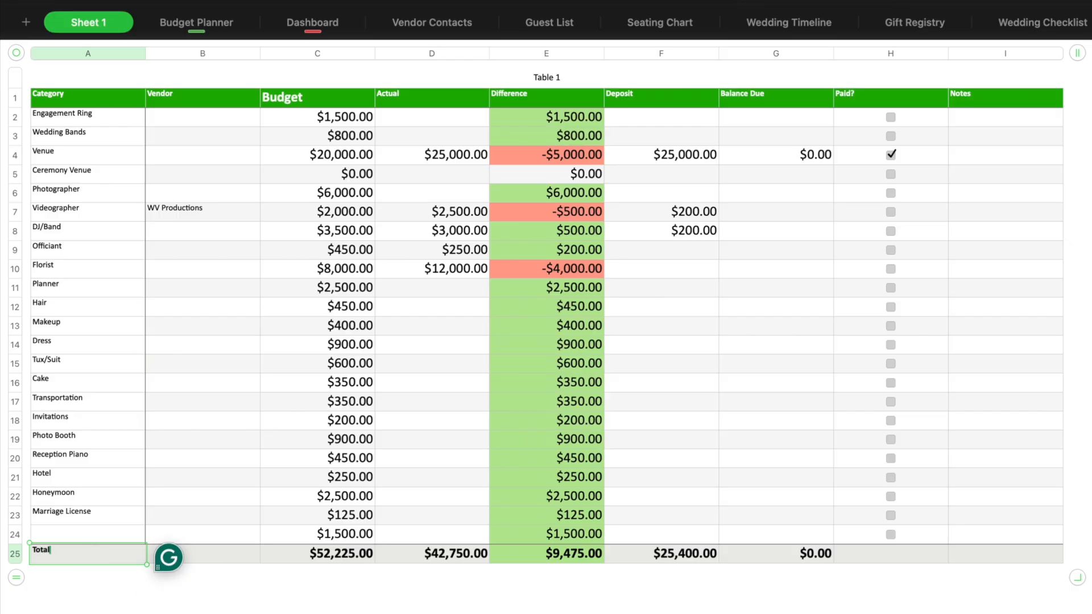
{"action": "left_click", "coordinate": [329, 600]}
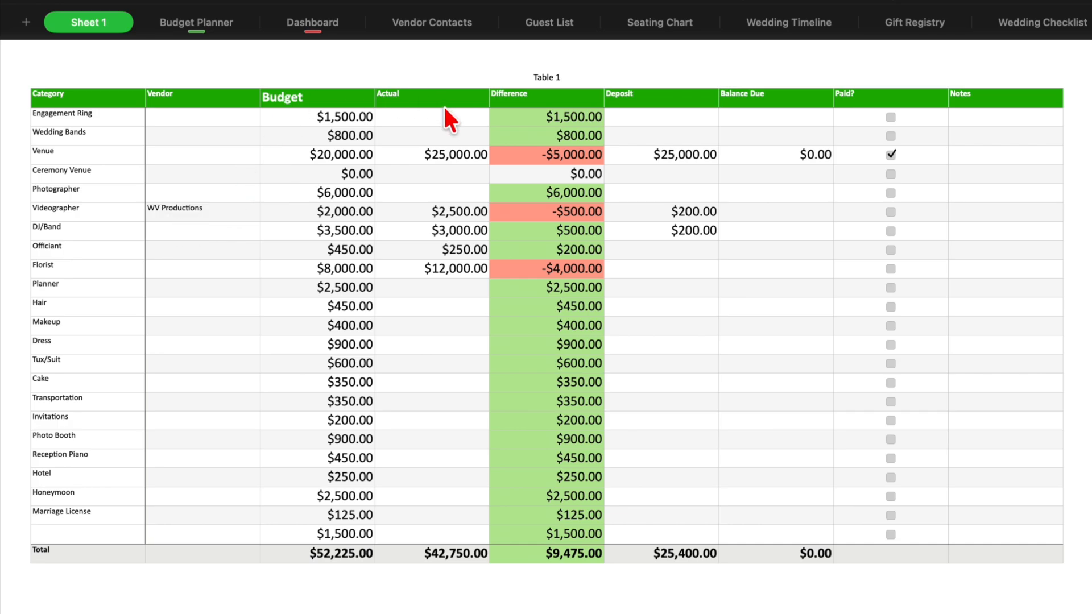
Review the Total Budget, Actual Spent and Remaining values on the Dashboard sheet
{"action": "left_click", "coordinate": [312, 23]}
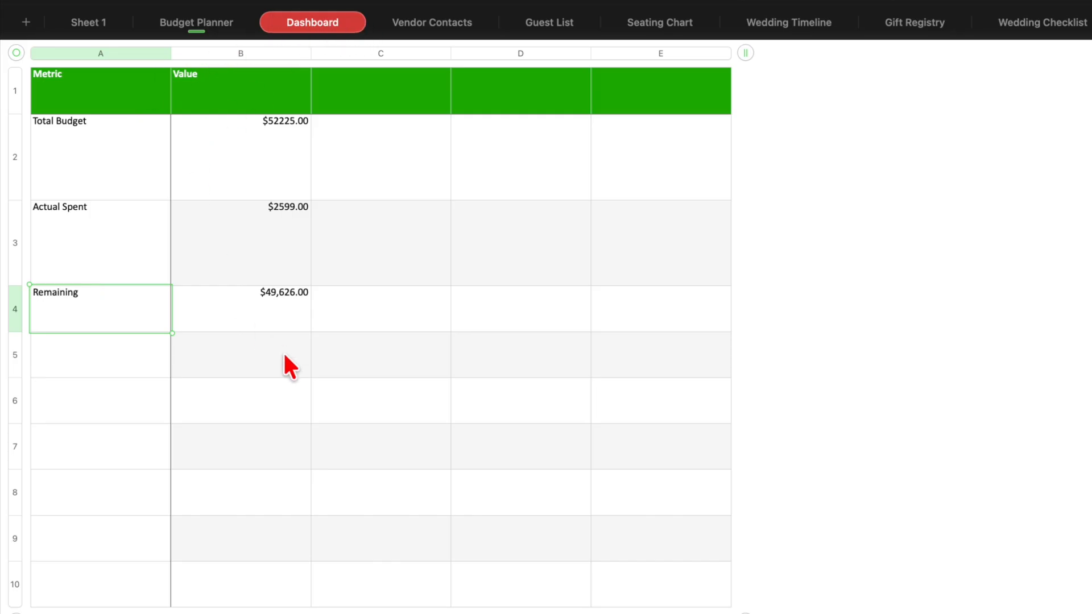
{"action": "scroll", "coordinate": [279, 290], "scroll_direction": "down", "scroll_amount": 2}
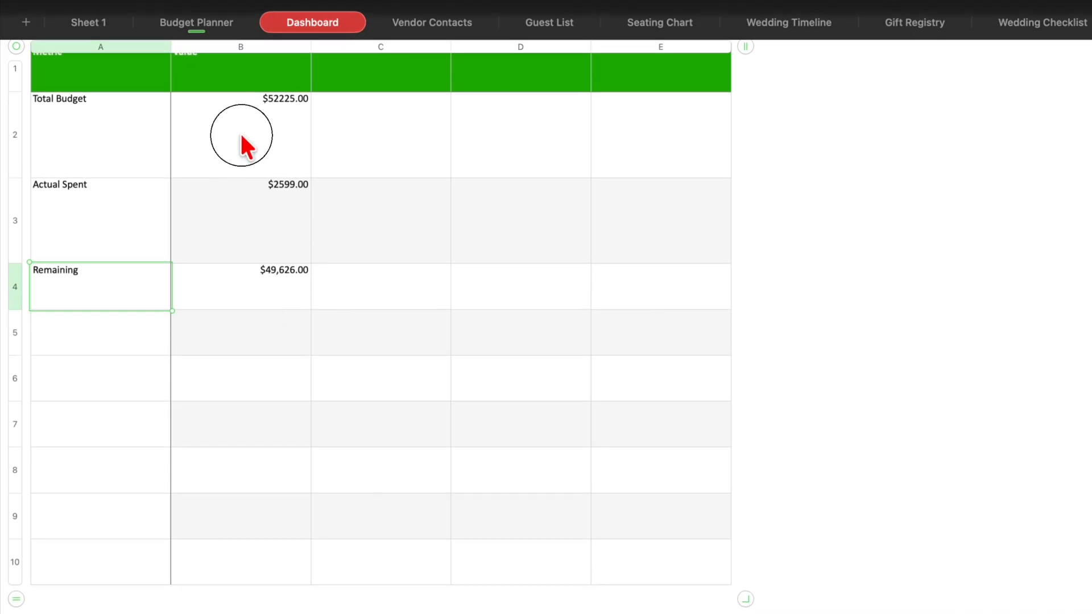
{"action": "left_click", "coordinate": [242, 137]}
{"action": "left_click", "coordinate": [257, 221]}
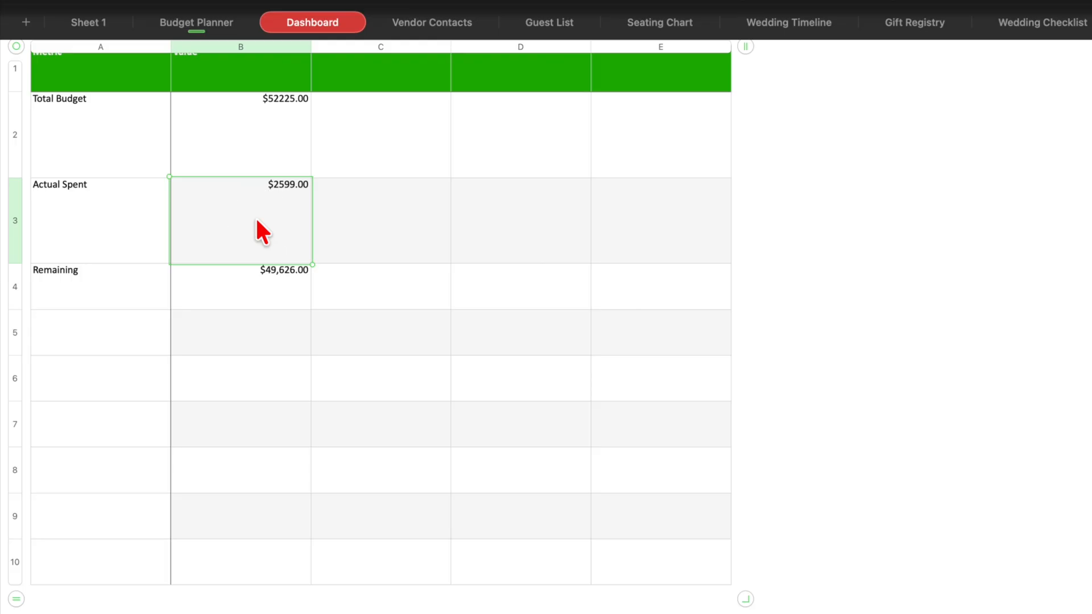
{"action": "left_click", "coordinate": [261, 301]}
{"action": "scroll", "coordinate": [272, 249], "scroll_direction": "up", "scroll_amount": 1}
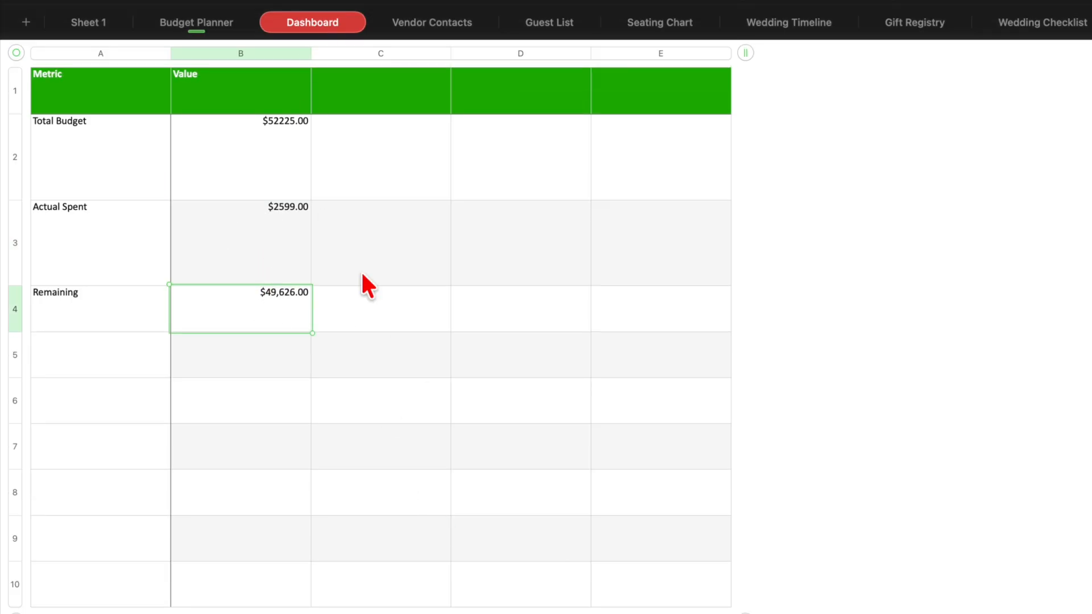
Examine the Budget, Actual and Difference totals on the Budget Planner sheet and compare them with the Dashboard
{"action": "left_click", "coordinate": [211, 26]}
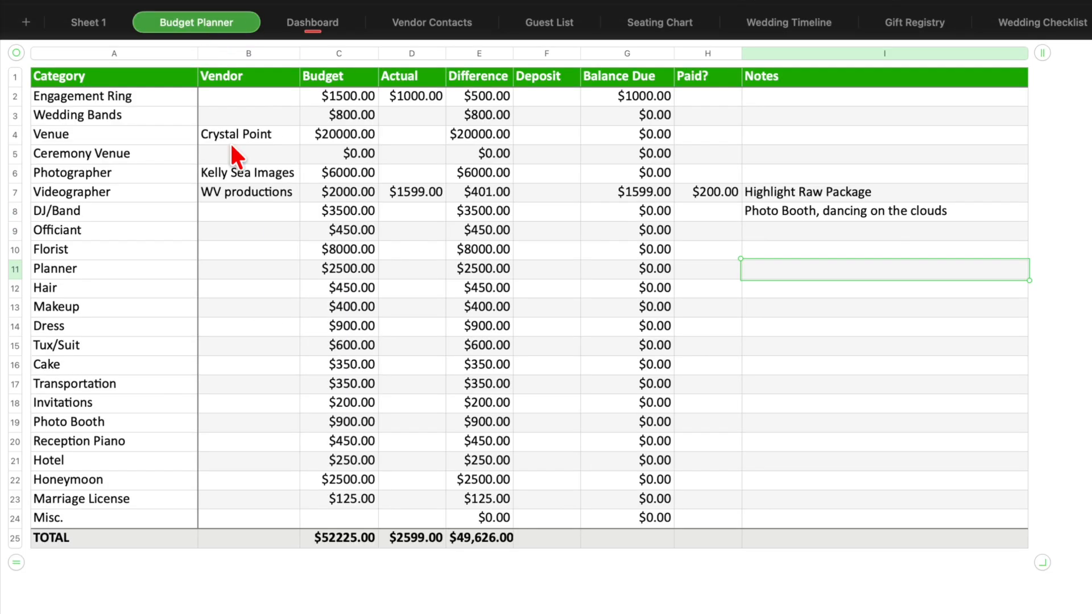
{"action": "left_click", "coordinate": [352, 537]}
{"action": "left_click", "coordinate": [413, 540]}
{"action": "left_click", "coordinate": [464, 536]}
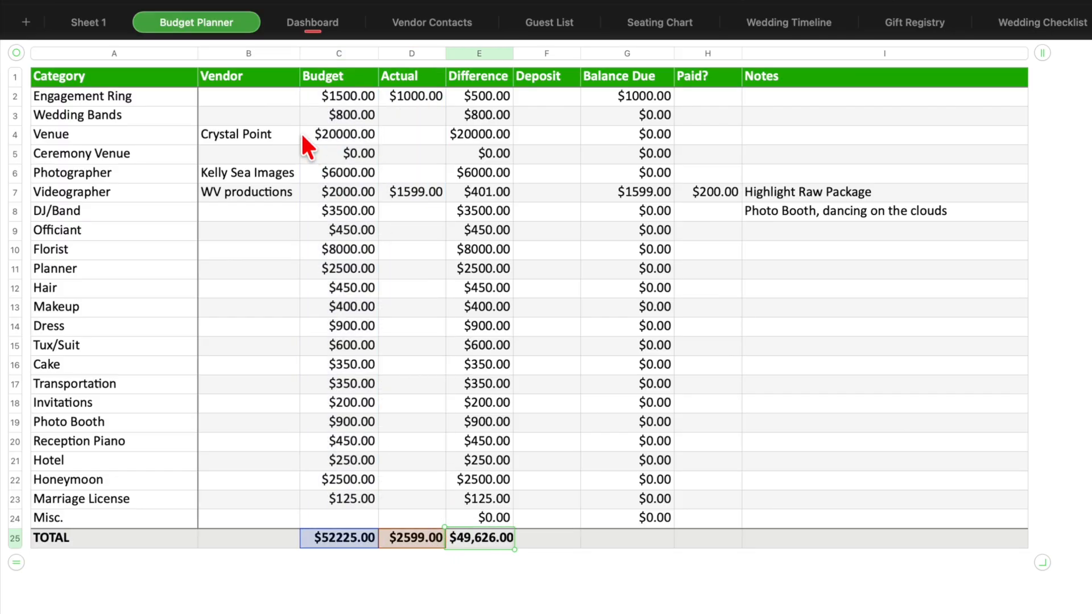
{"action": "left_click", "coordinate": [305, 23]}
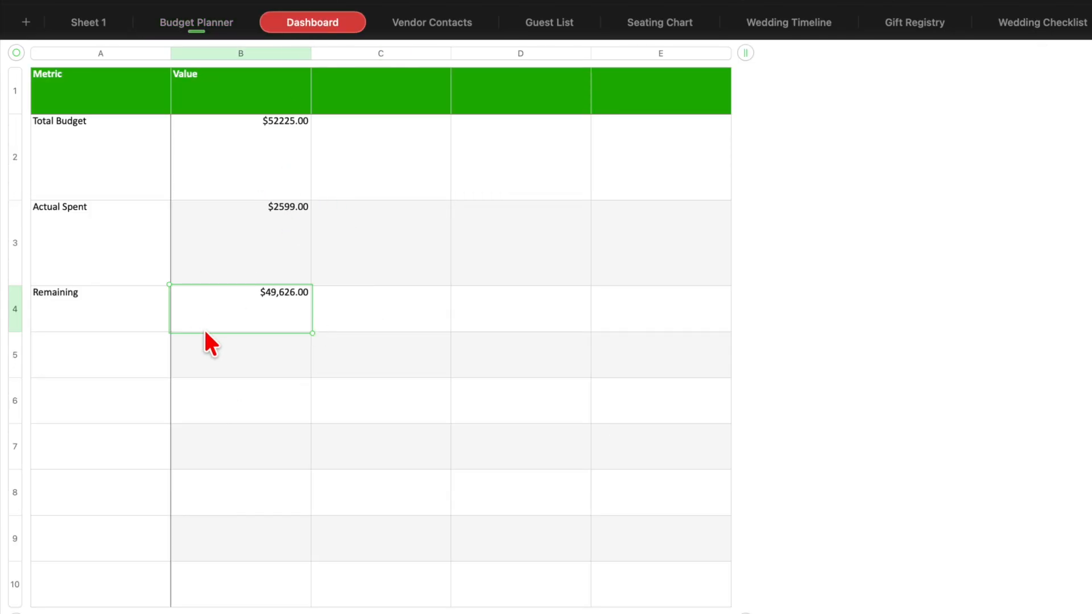
Add a new sheet directly after Sheet 1
{"action": "left_click", "coordinate": [91, 24]}
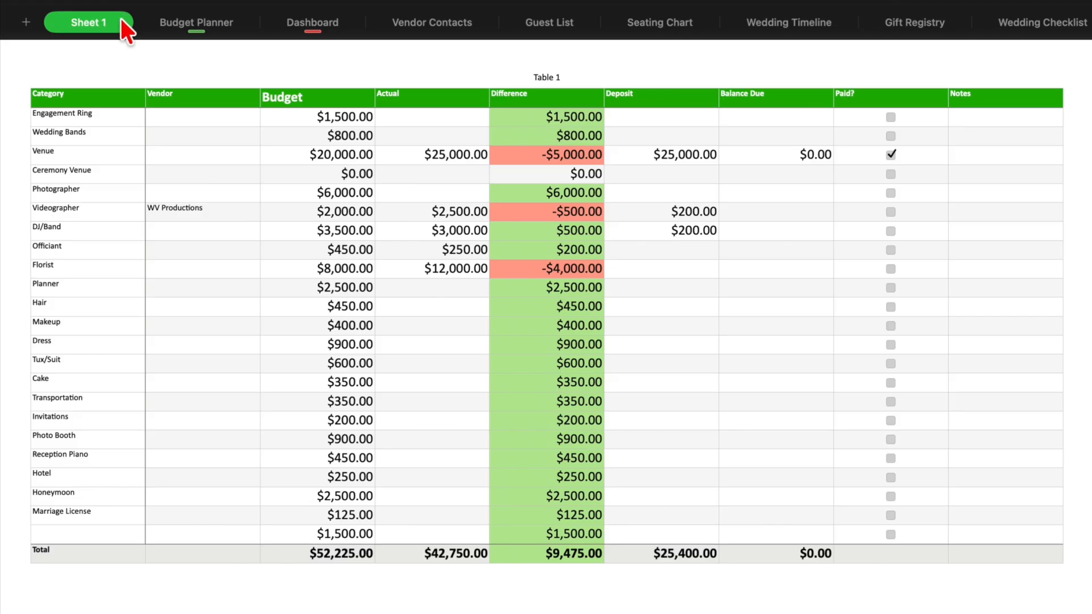
{"action": "left_click", "coordinate": [26, 18]}
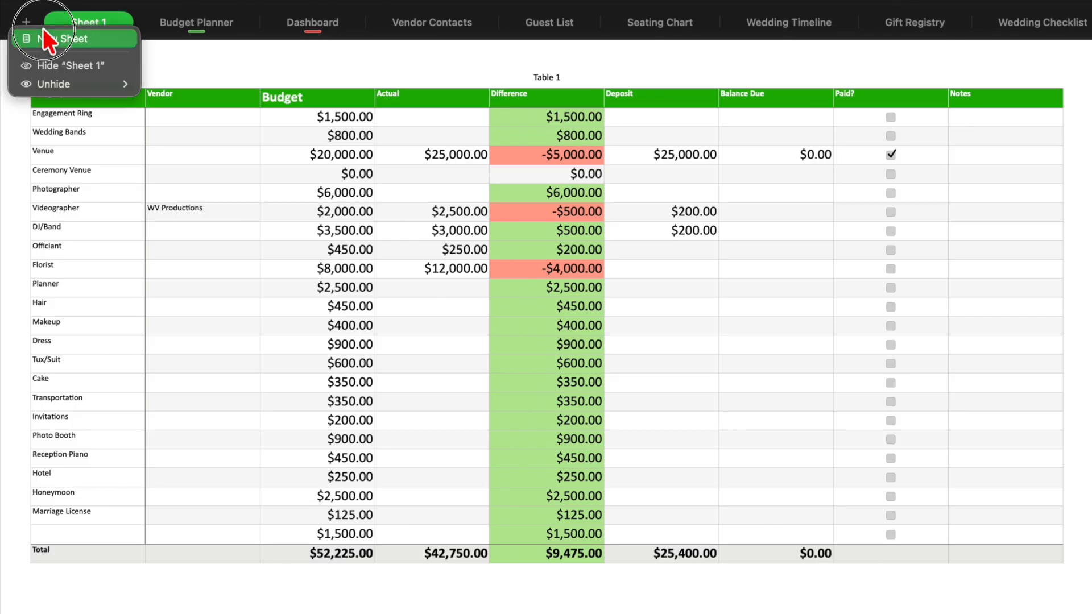
{"action": "left_click", "coordinate": [43, 31]}
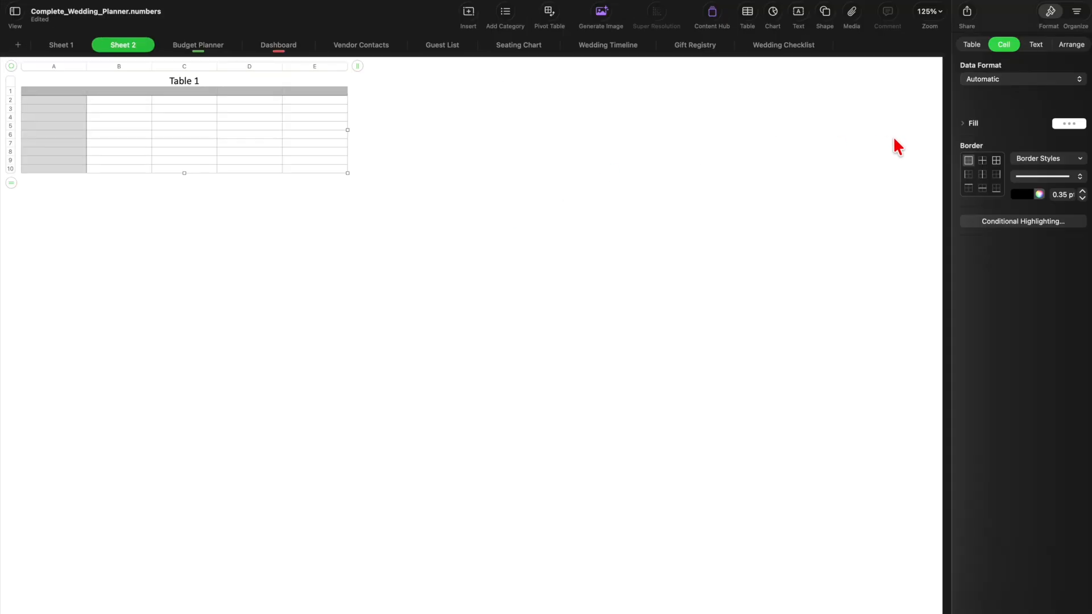
Apply the green-header table style to the table on Sheet 2 and enlarge the table
{"action": "left_click", "coordinate": [973, 45]}
{"action": "left_click", "coordinate": [1061, 75]}
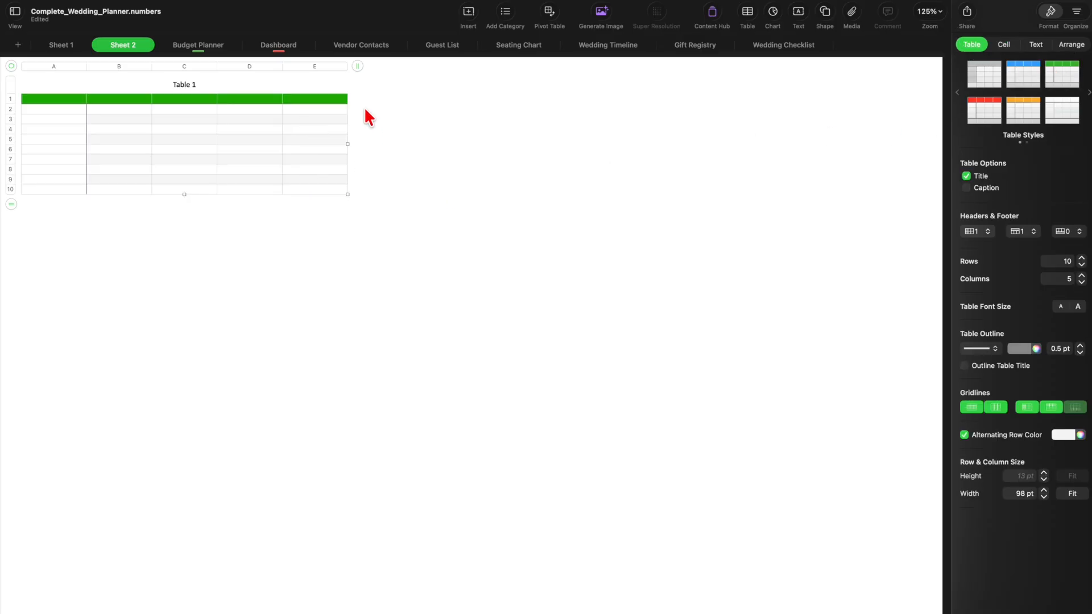
{"action": "left_click_drag", "start_coordinate": [348, 195], "coordinate": [825, 483]}
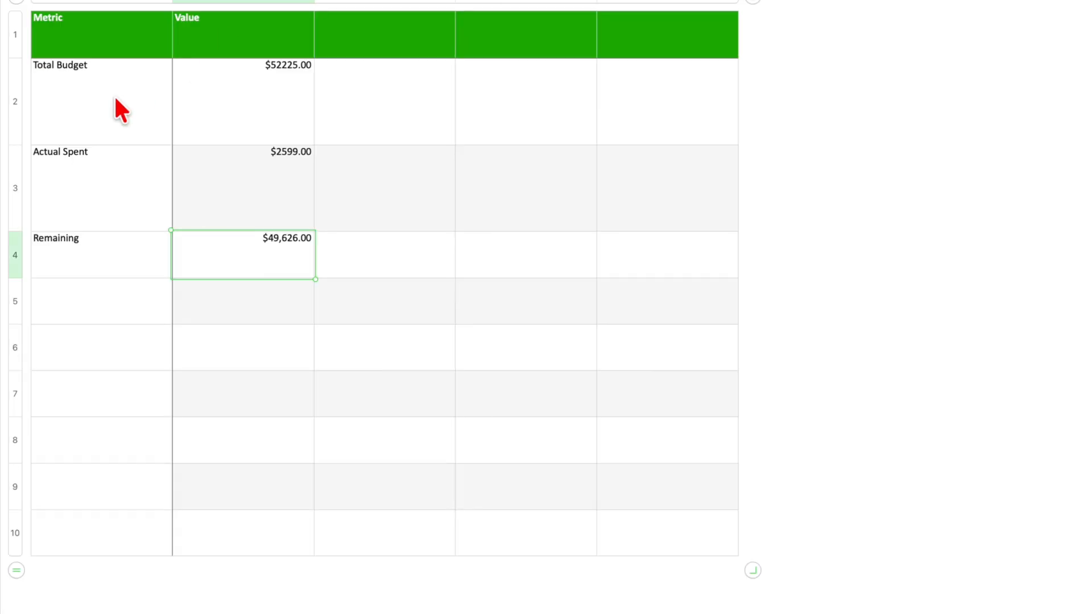
Copy the Total Budget, Actual Spent and Remaining labels from the Dashboard into column A of Sheet 2, starting at A2
{"action": "left_click", "coordinate": [115, 99]}
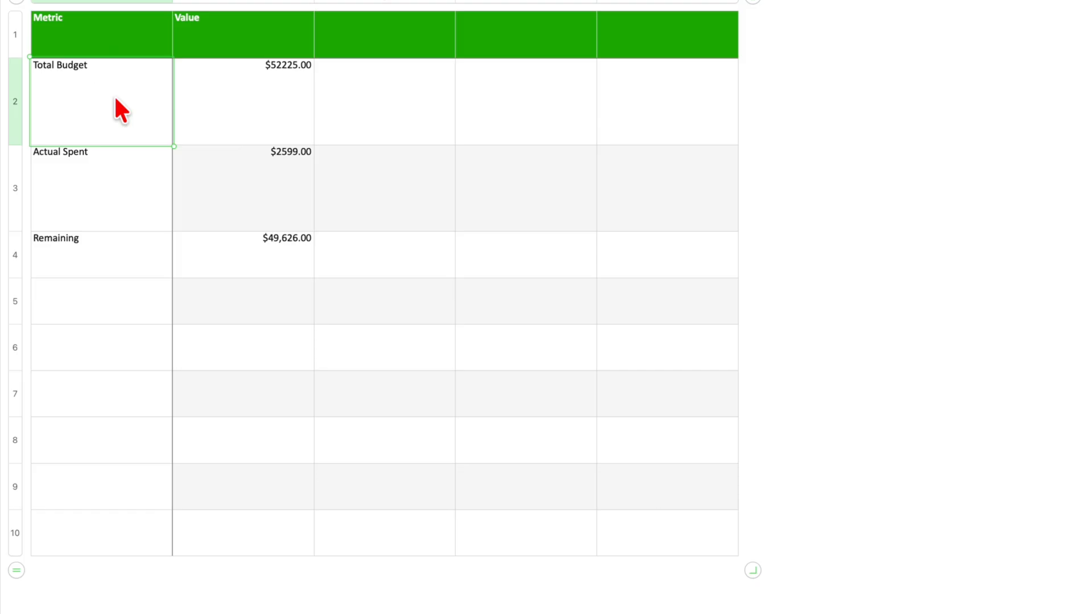
{"action": "left_click", "coordinate": [91, 243], "text": "shift"}
{"action": "key", "text": "super+c"}
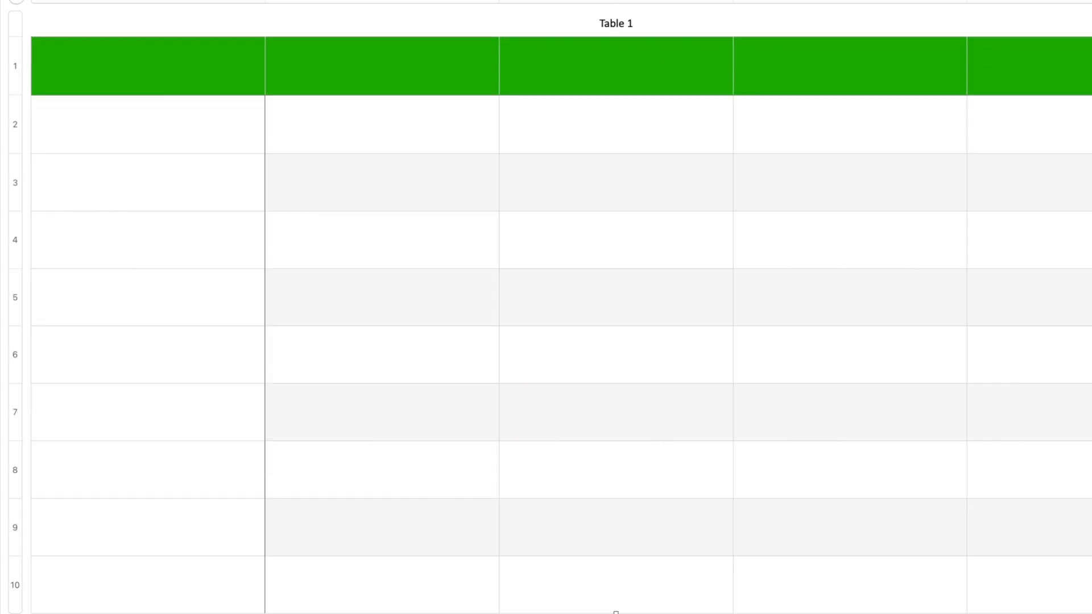
{"action": "left_click", "coordinate": [171, 131]}
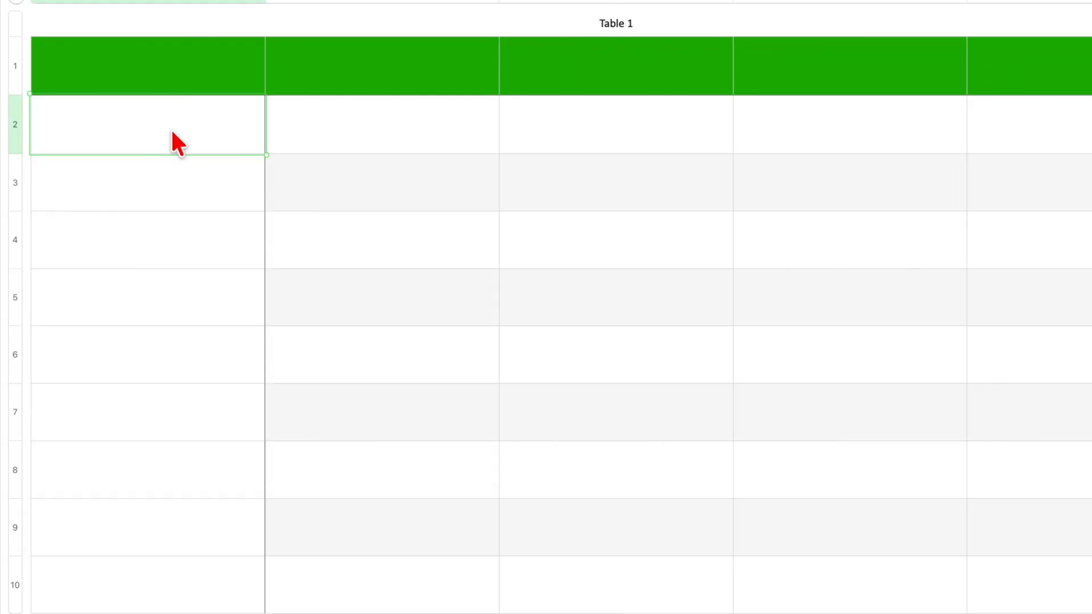
{"action": "key", "text": "super+v"}
Link the Total Budget value in B2 of Sheet 2 to the Budget total on Sheet 1
{"action": "left_click", "coordinate": [286, 138]}
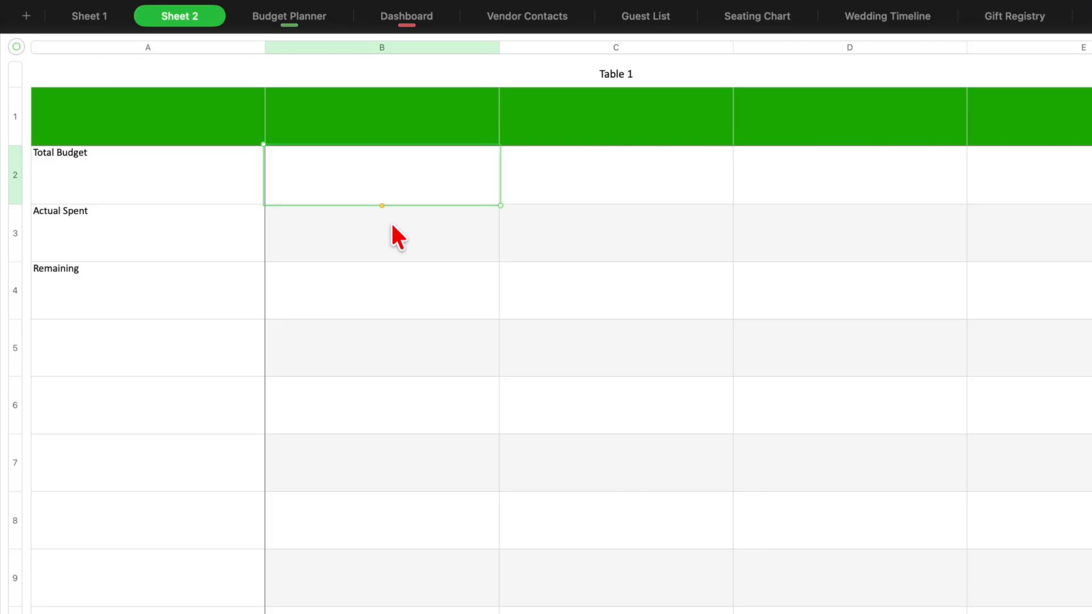
{"action": "key", "text": "equal"}
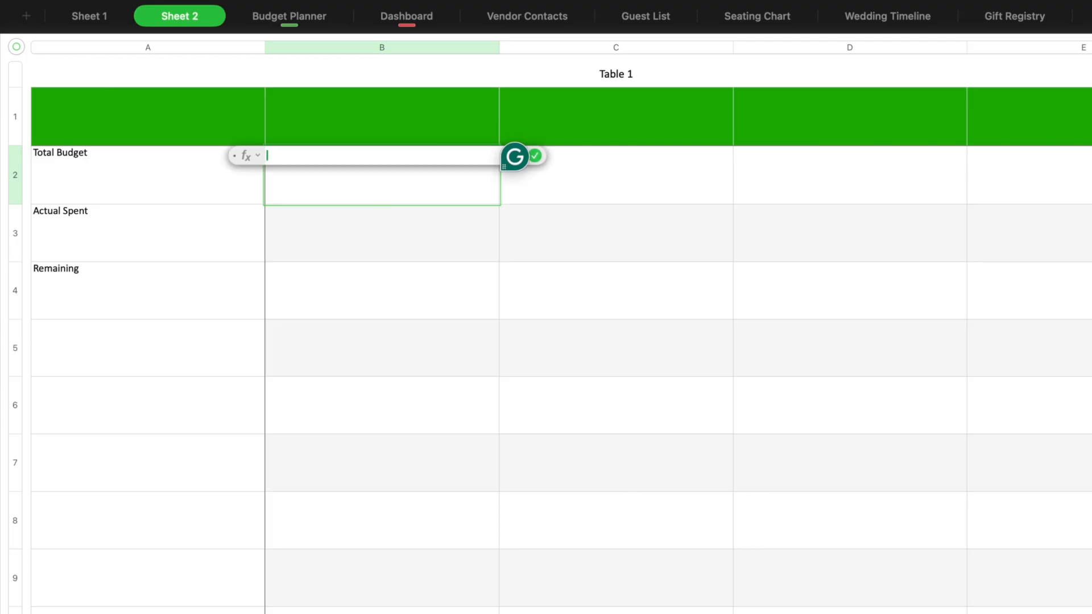
{"action": "left_click", "coordinate": [90, 16]}
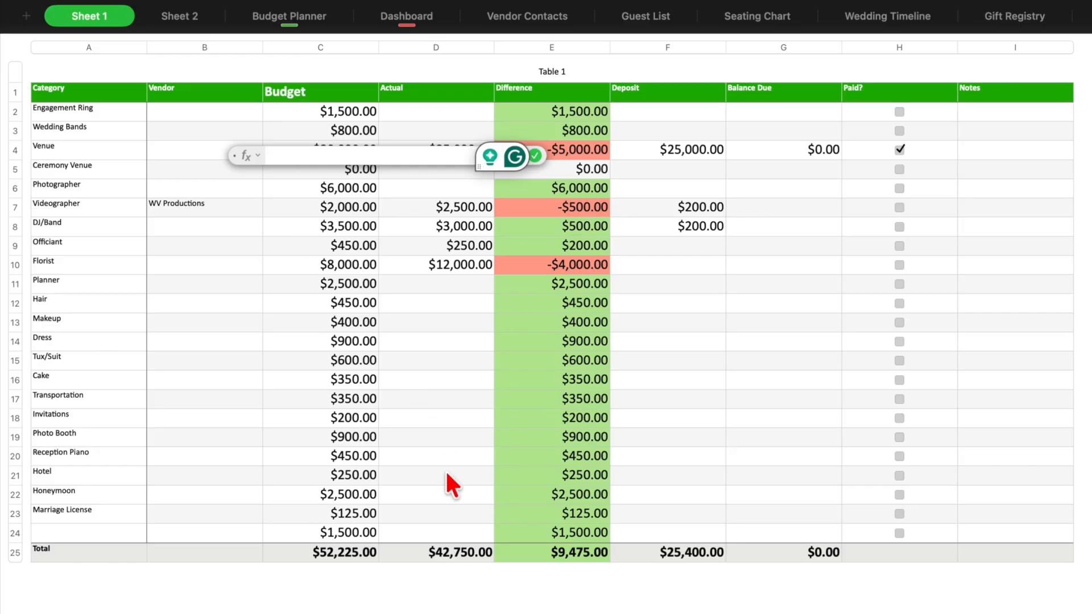
{"action": "left_click", "coordinate": [344, 549]}
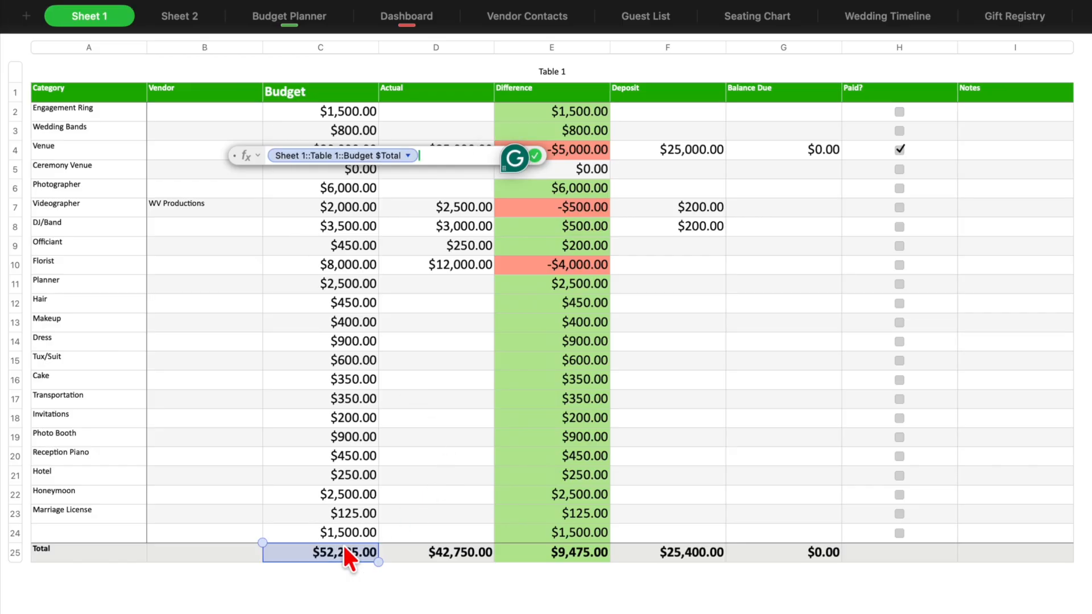
{"action": "left_click", "coordinate": [536, 156]}
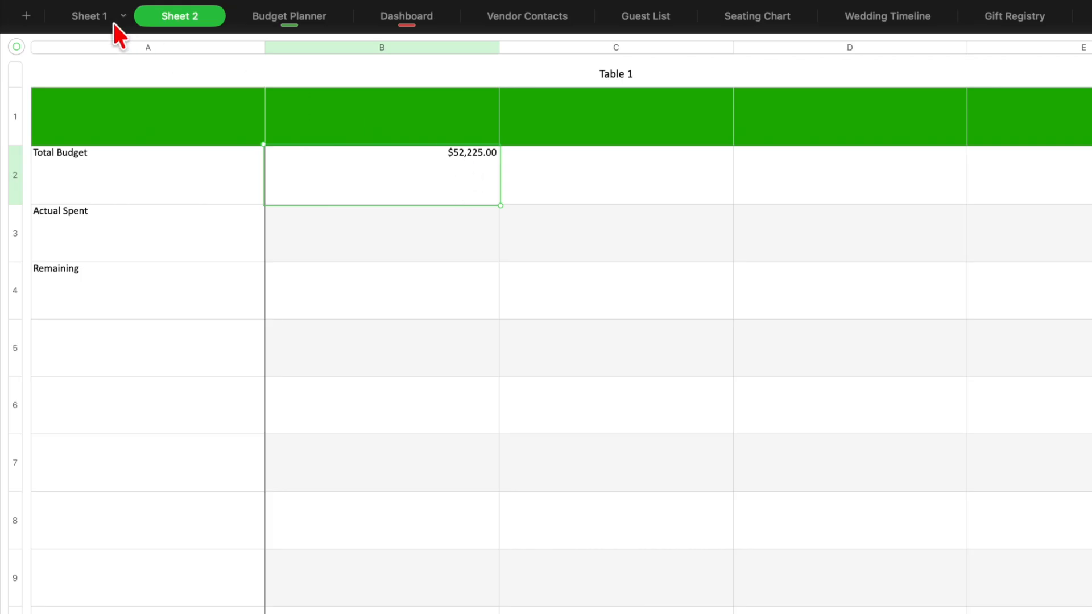
Set the Cake budget on Sheet 1 to 1000 and check the linked Total Budget on Sheet 2
{"action": "left_click", "coordinate": [95, 16]}
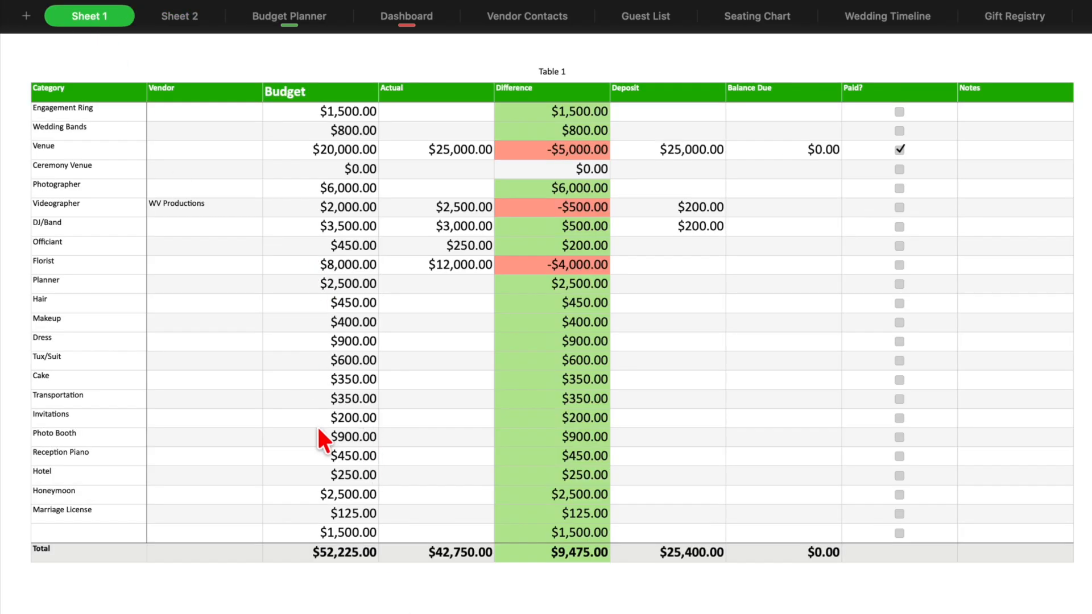
{"action": "left_click", "coordinate": [344, 378]}
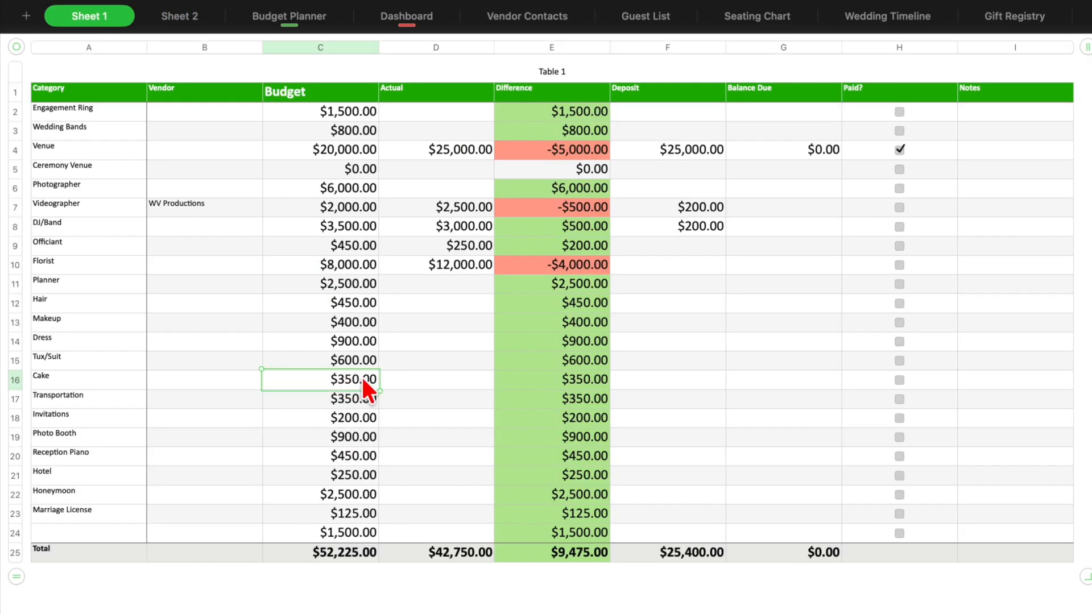
{"action": "type", "text": "1000"}
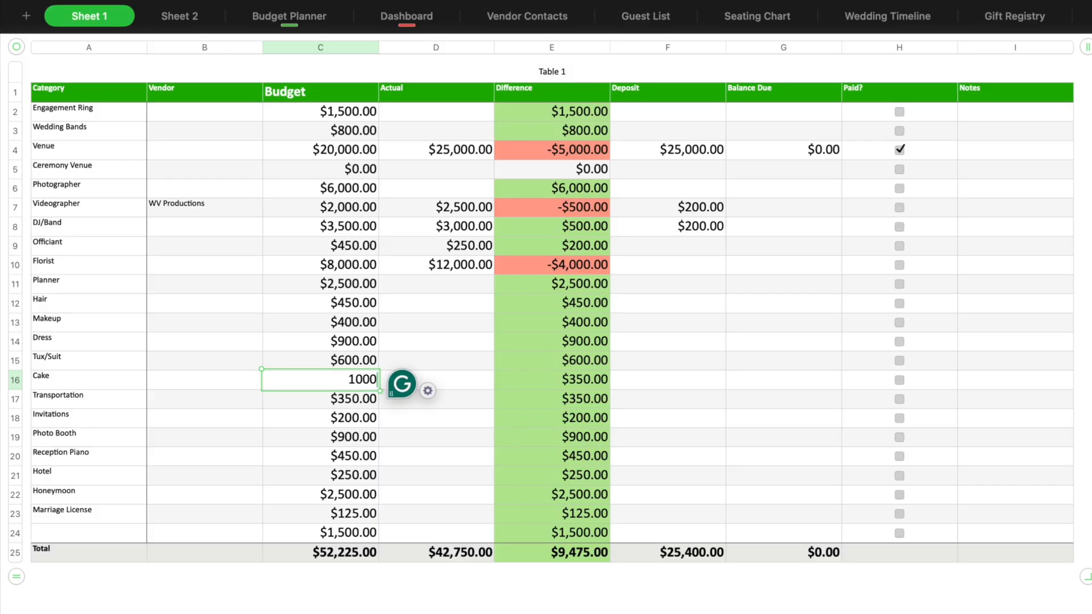
{"action": "left_click", "coordinate": [321, 419]}
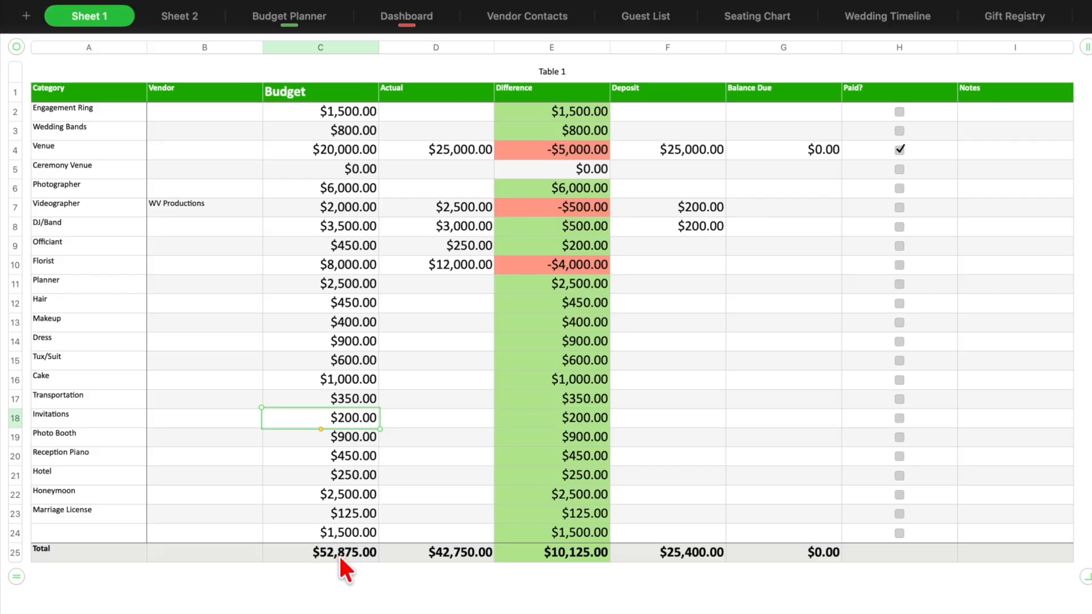
{"action": "left_click", "coordinate": [183, 22]}
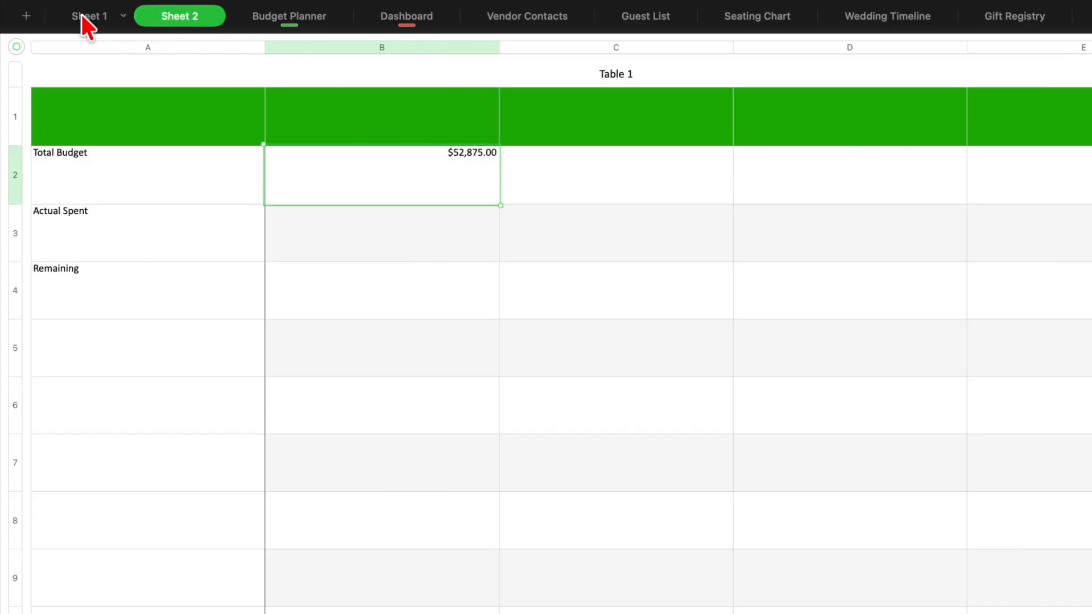
Link the Actual Spent value in B3 of Sheet 2 to the Actual total on Sheet 1
{"action": "left_click", "coordinate": [395, 231]}
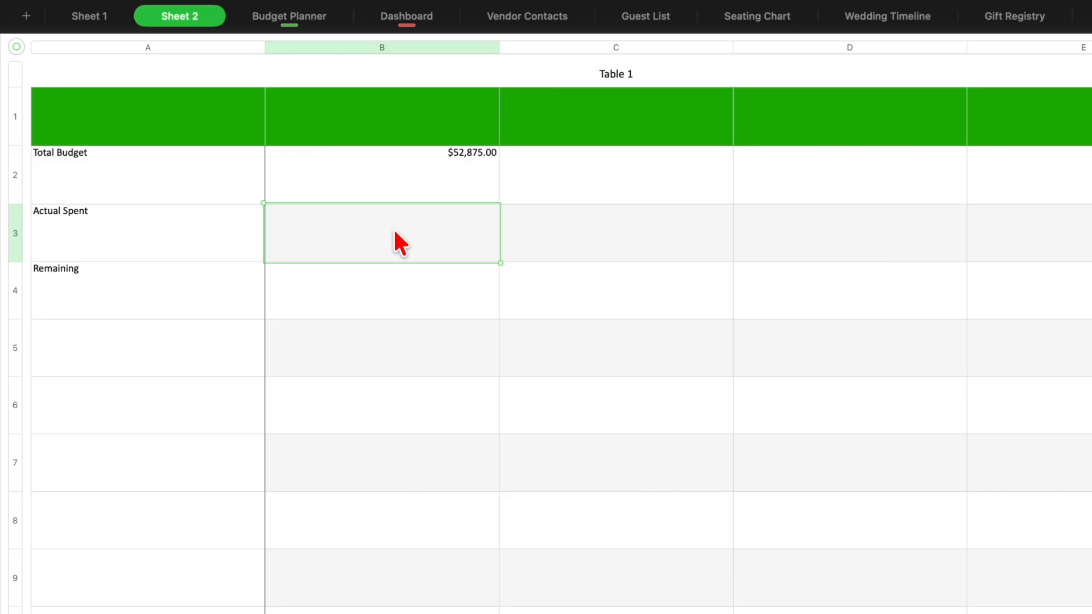
{"action": "type", "text": "="}
{"action": "left_click", "coordinate": [100, 16]}
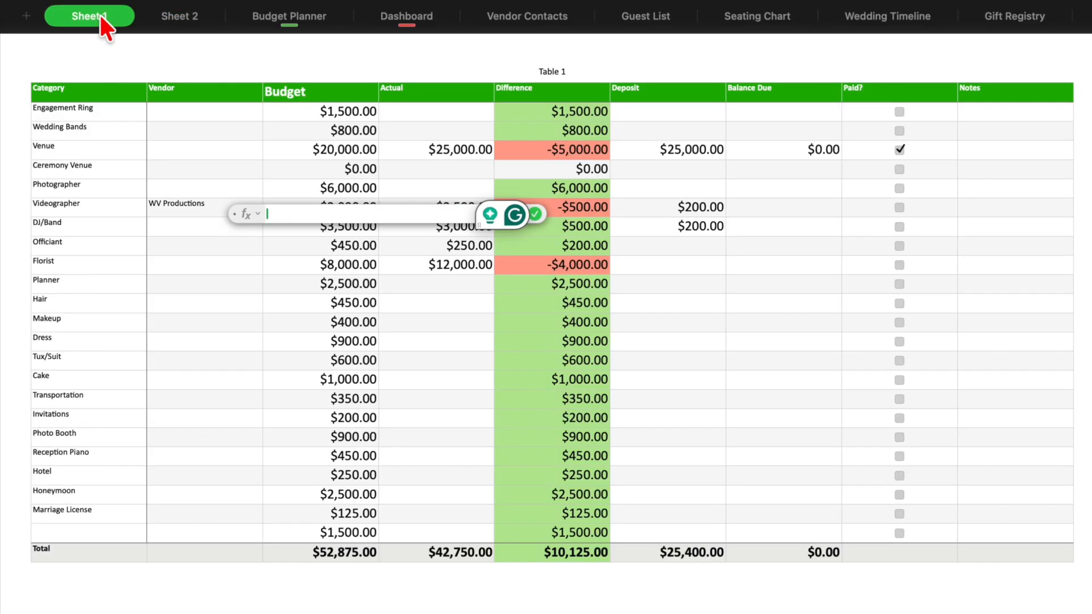
{"action": "left_click", "coordinate": [432, 550]}
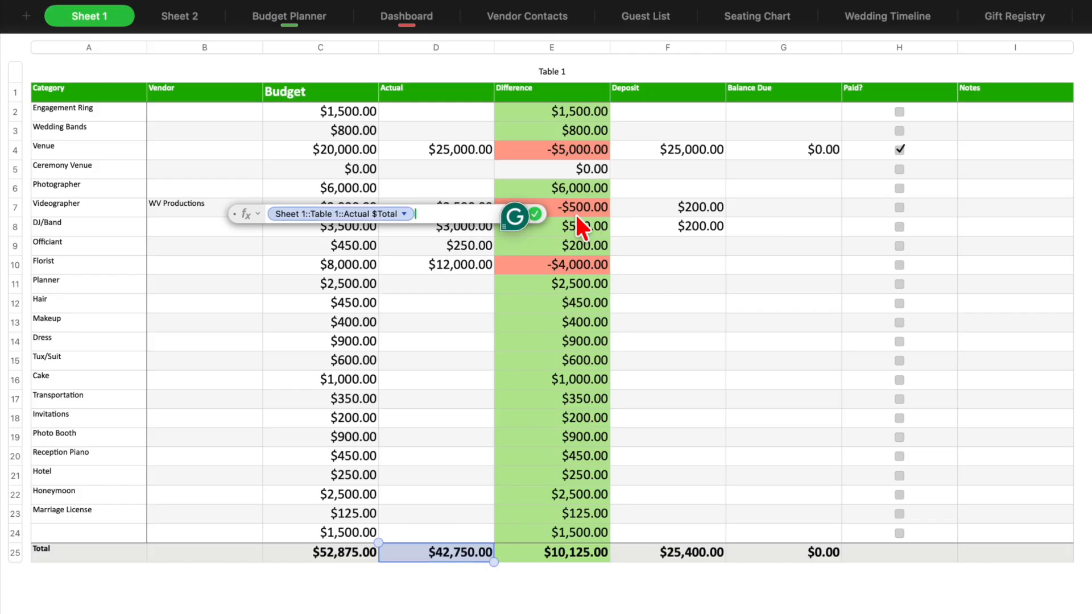
{"action": "key", "text": "Return"}
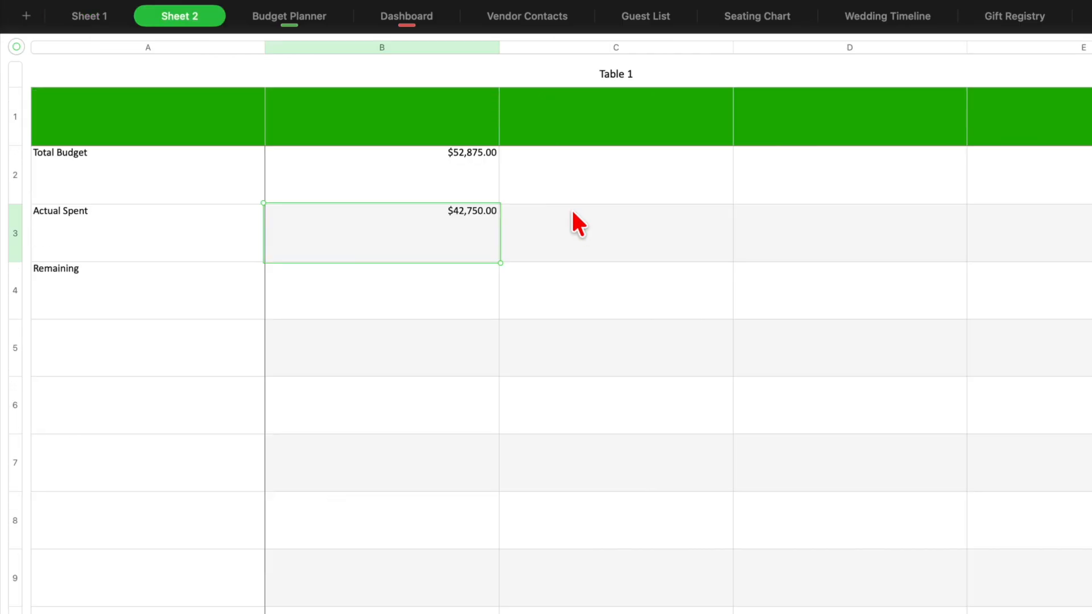
Link the Remaining value in B4 of Sheet 2 to the Deposit total on Sheet 1 and compare both sheets
{"action": "left_click", "coordinate": [418, 299]}
{"action": "key", "text": "equal"}
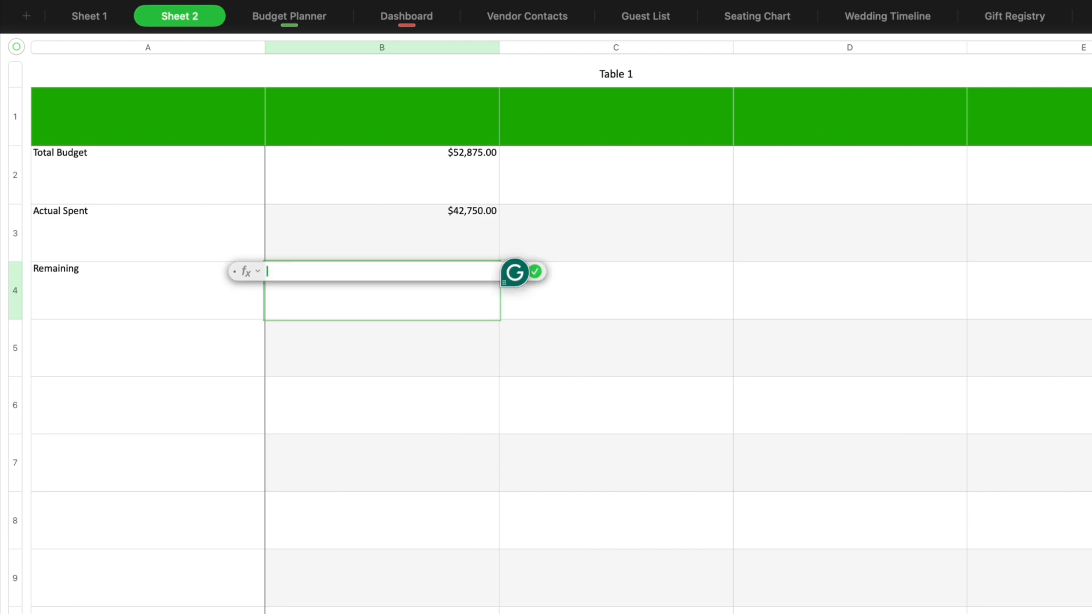
{"action": "left_click", "coordinate": [87, 21]}
{"action": "left_click", "coordinate": [665, 552]}
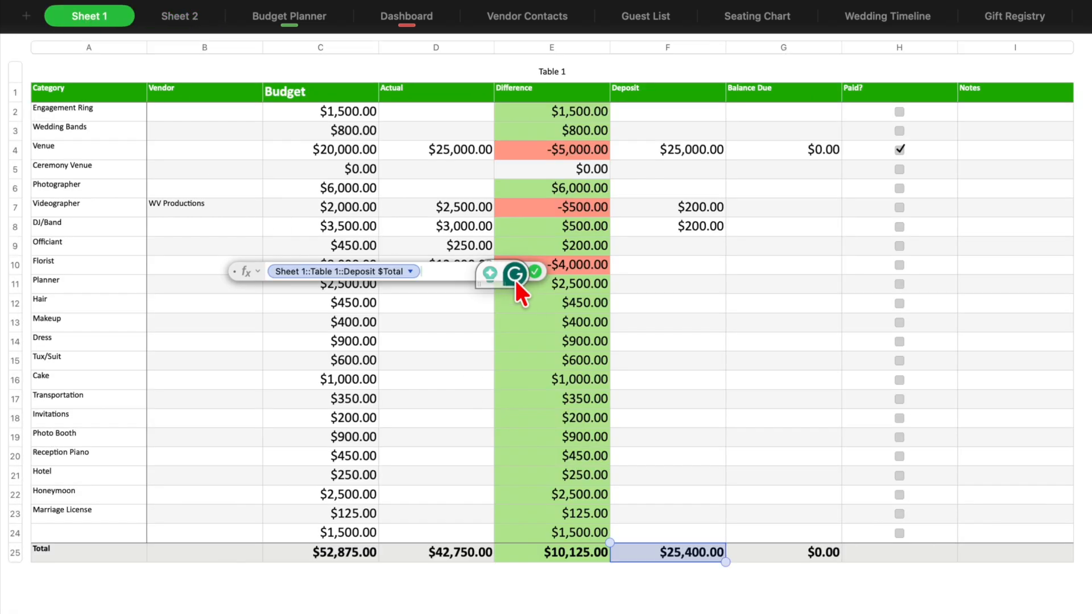
{"action": "key", "text": "Return"}
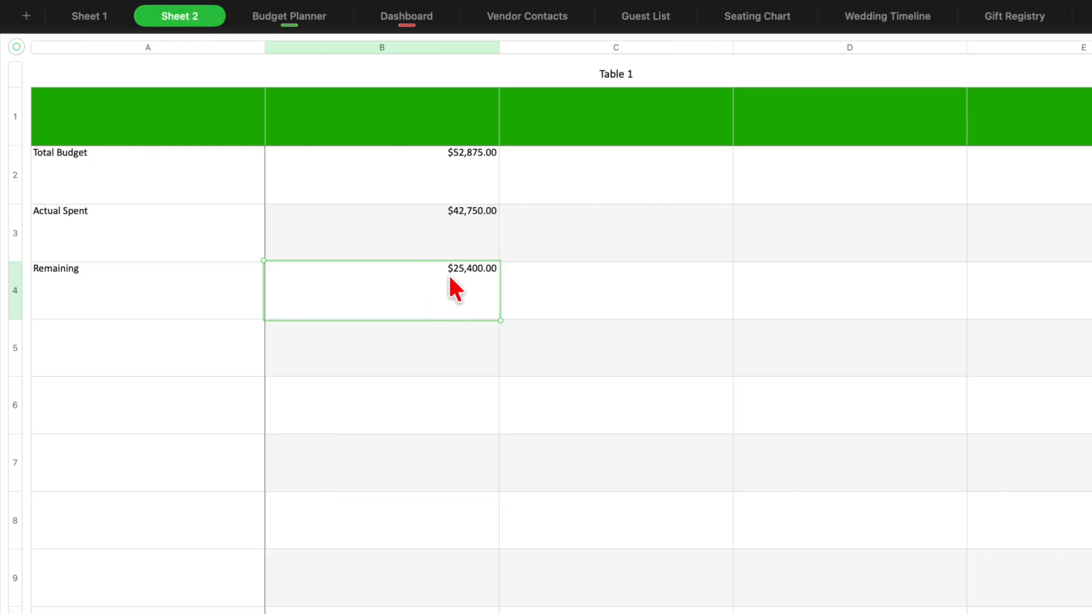
{"action": "left_click", "coordinate": [88, 17]}
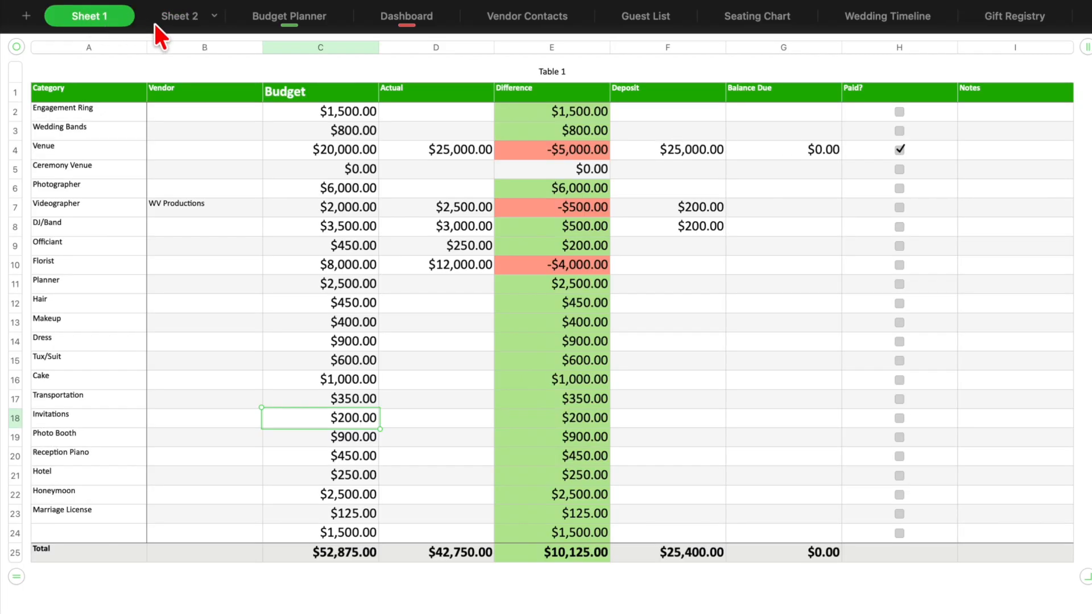
{"action": "left_click", "coordinate": [170, 16]}
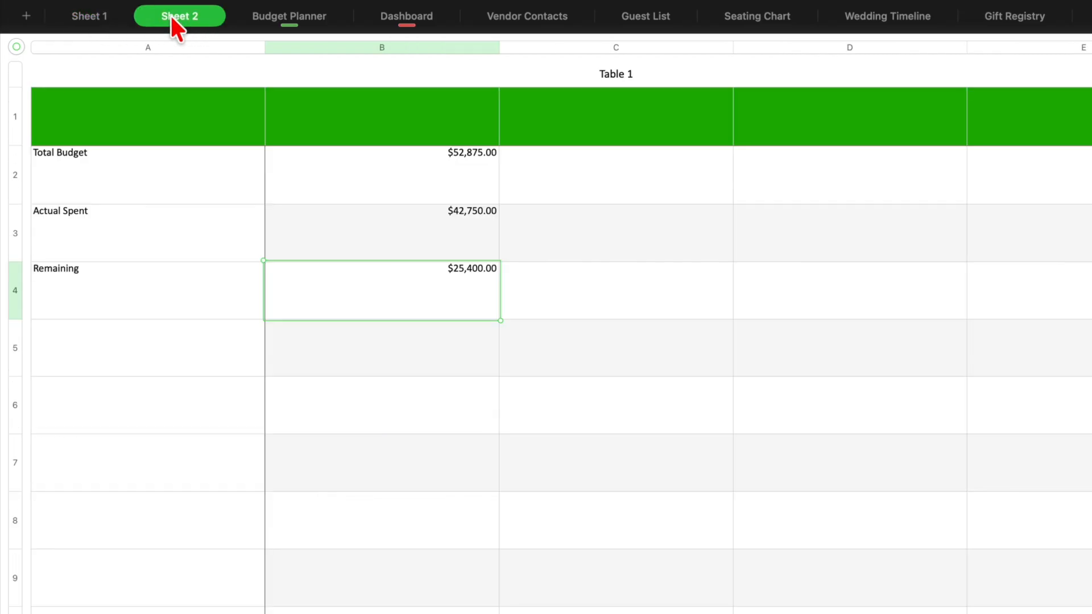
Look through the existing planner sheets, from Dashboard and Budget Planner to Vendor Contacts, Seating Chart and Wedding Checklist
{"action": "left_click", "coordinate": [407, 16]}
{"action": "left_click", "coordinate": [293, 15]}
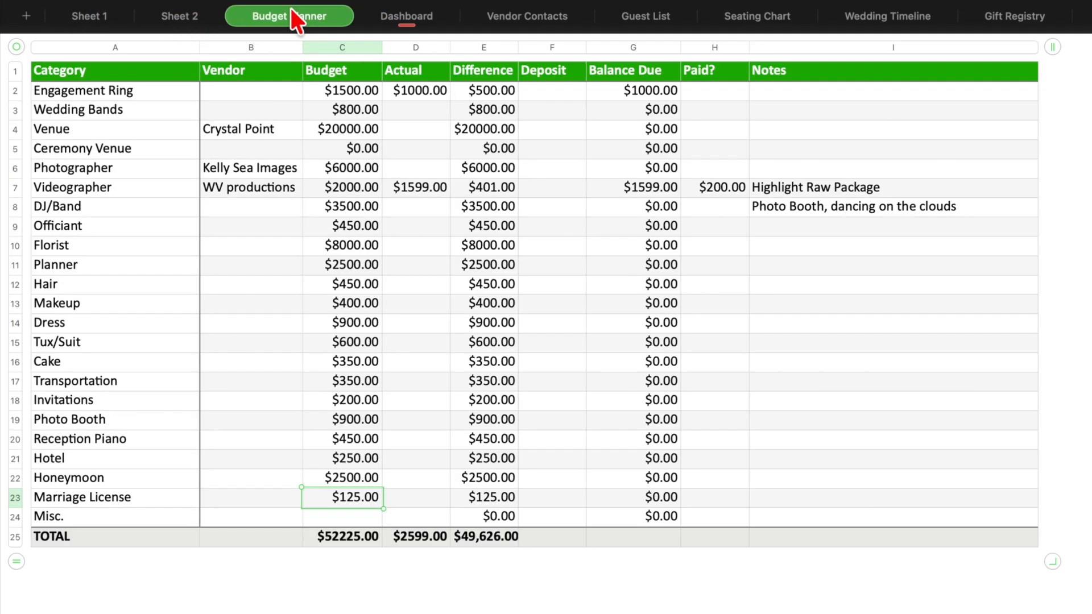
{"action": "left_click", "coordinate": [408, 16]}
{"action": "left_click", "coordinate": [521, 20]}
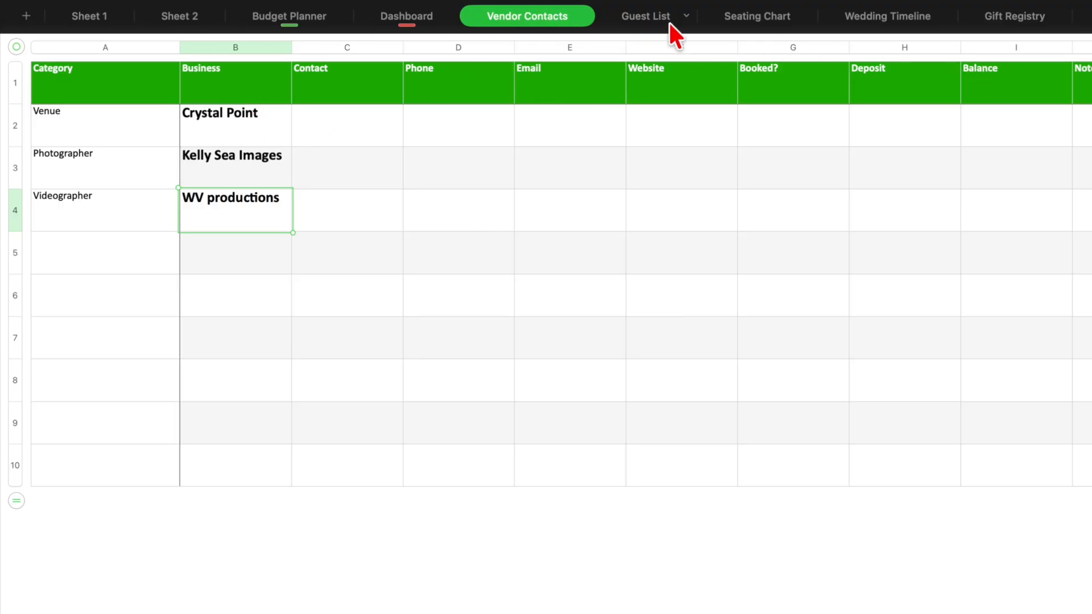
{"action": "left_click", "coordinate": [648, 17]}
{"action": "left_click", "coordinate": [779, 17]}
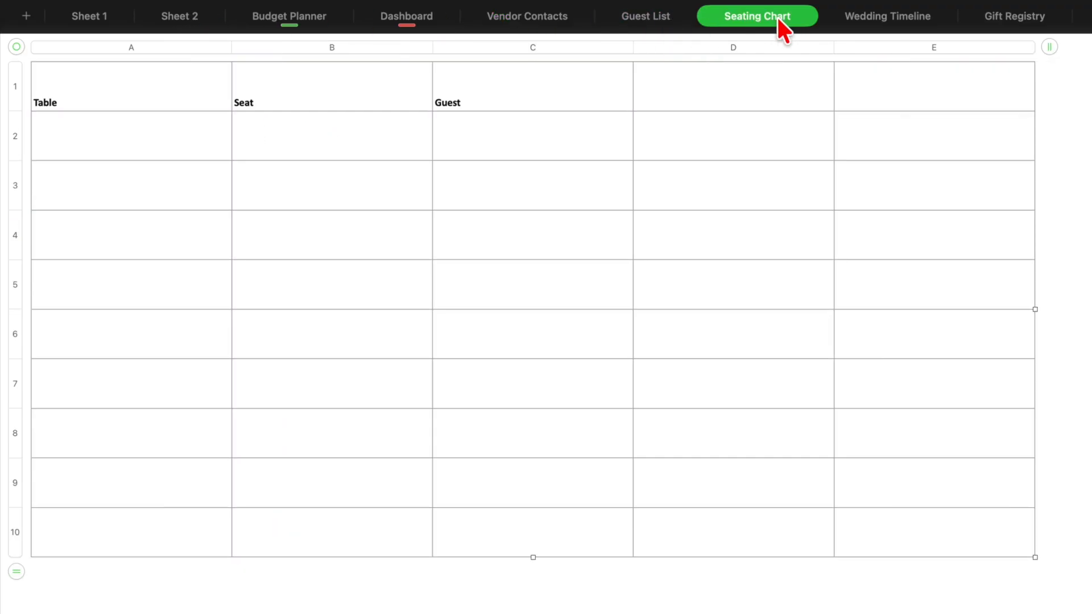
{"action": "left_click", "coordinate": [885, 14]}
{"action": "left_click", "coordinate": [1022, 17]}
{"action": "left_click", "coordinate": [1082, 15]}
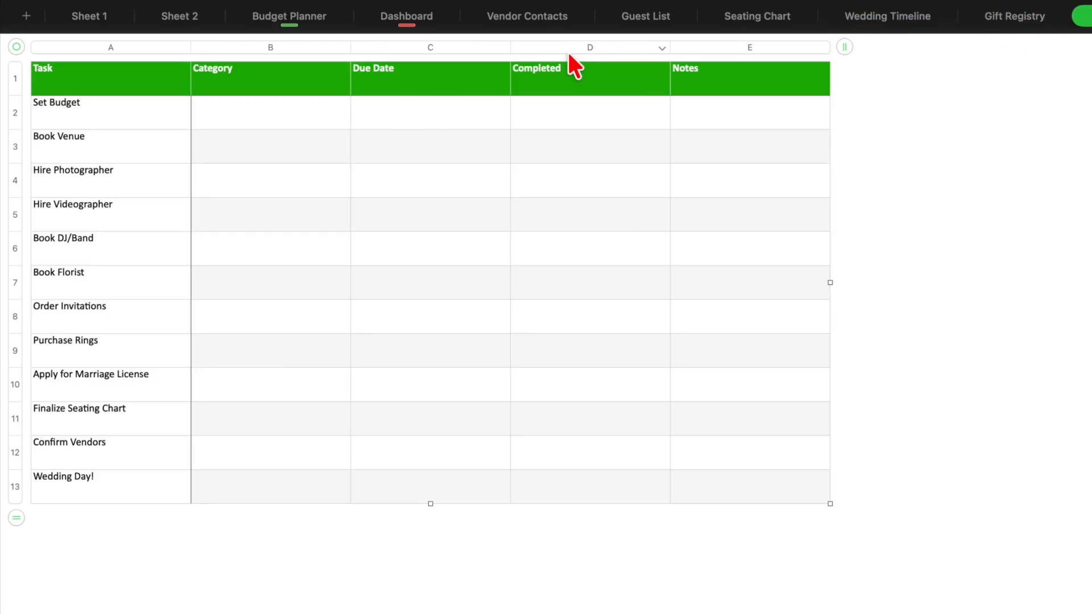
{"action": "left_click", "coordinate": [175, 16]}
Rename Sheet 1 as Budget
{"action": "left_click", "coordinate": [87, 20]}
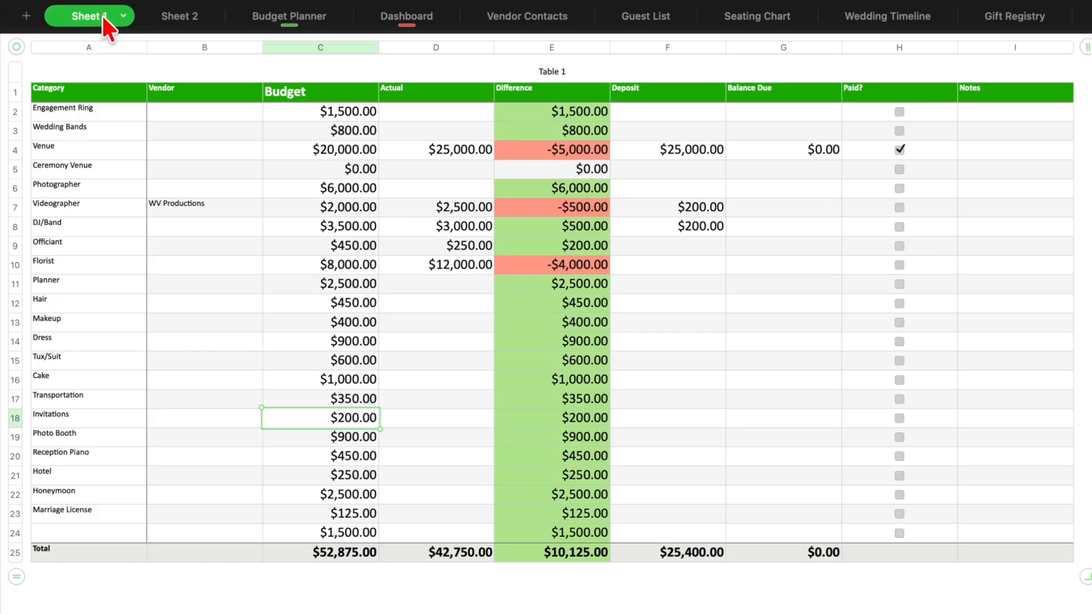
{"action": "left_click", "coordinate": [124, 15]}
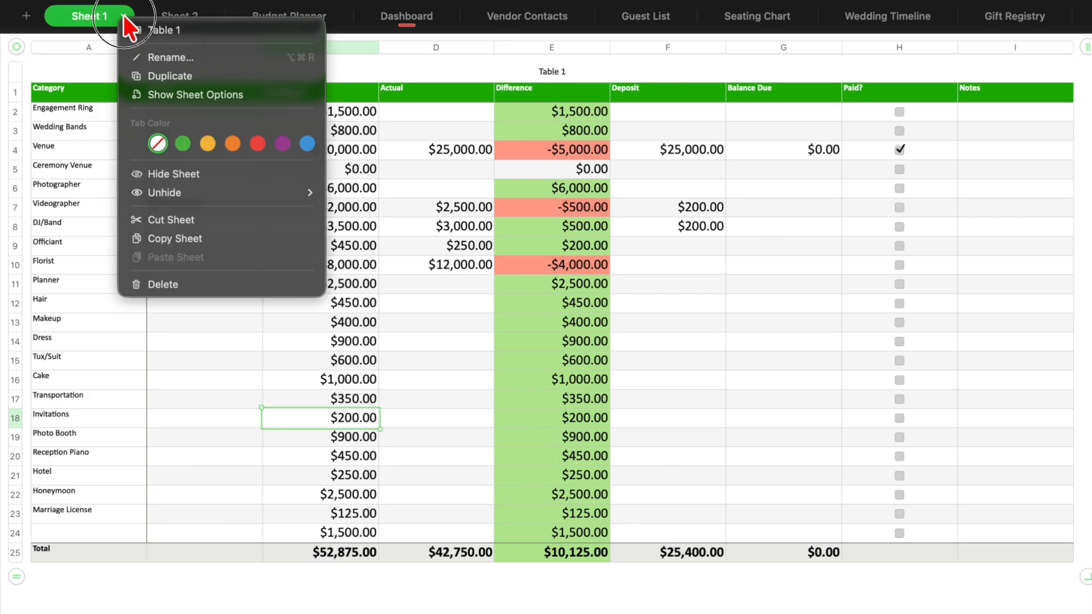
{"action": "left_click", "coordinate": [171, 58]}
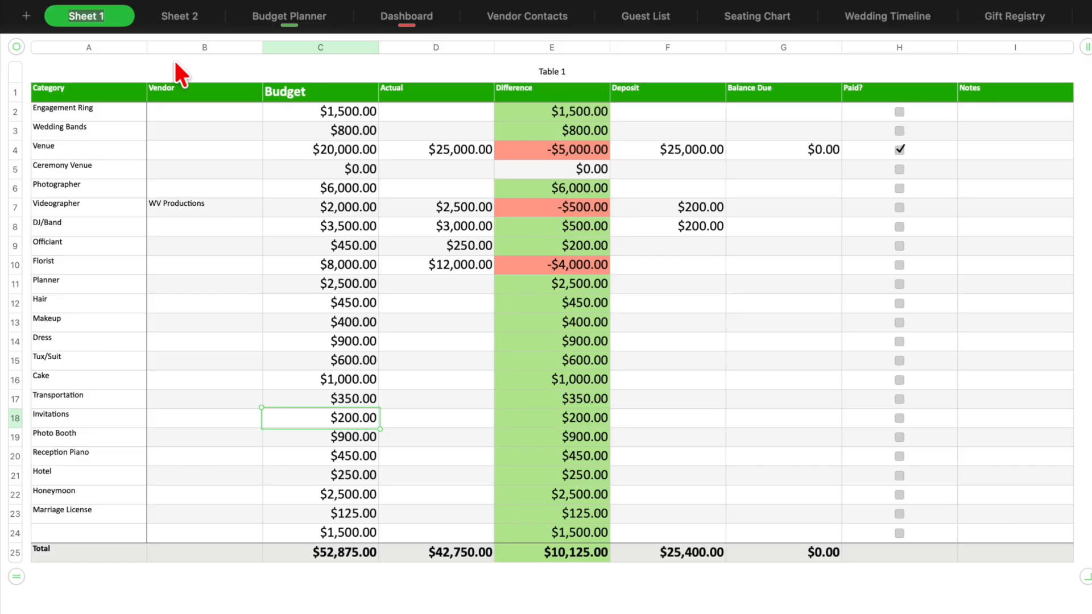
{"action": "type", "text": "Budget"}
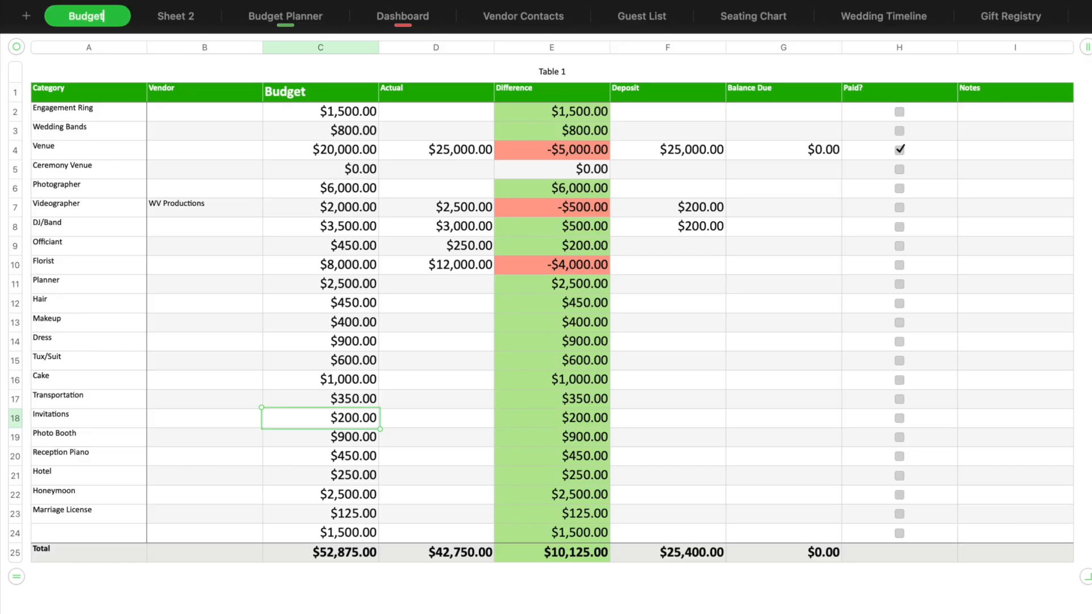
Commit the Budget sheet name and rename Sheet 2 as total money
{"action": "key", "text": "Return"}
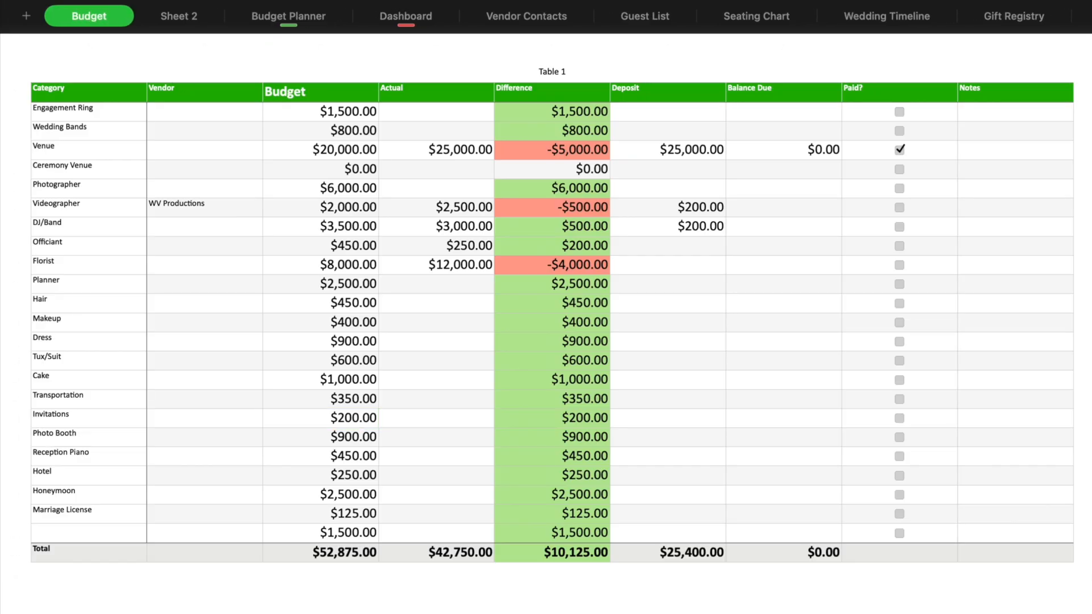
{"action": "left_click", "coordinate": [192, 12]}
{"action": "left_click", "coordinate": [213, 16]}
{"action": "left_click", "coordinate": [241, 57]}
{"action": "key", "text": "BackSpace"}
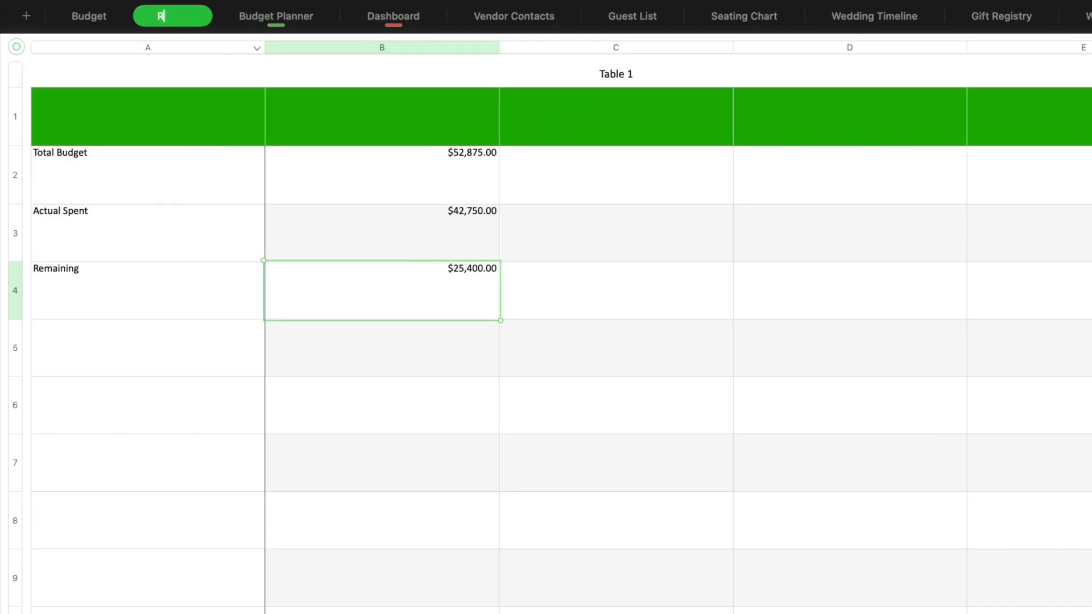
{"action": "type", "text": "total money"}
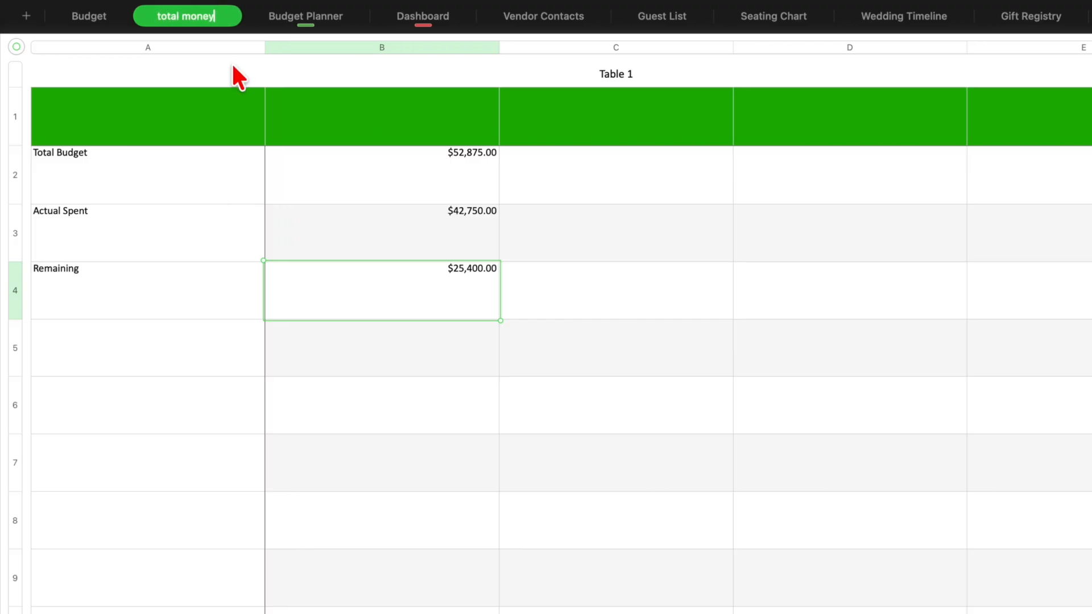
{"action": "left_click", "coordinate": [196, 97]}
Set the tab color of the Budget sheet to blue
{"action": "left_click", "coordinate": [103, 12]}
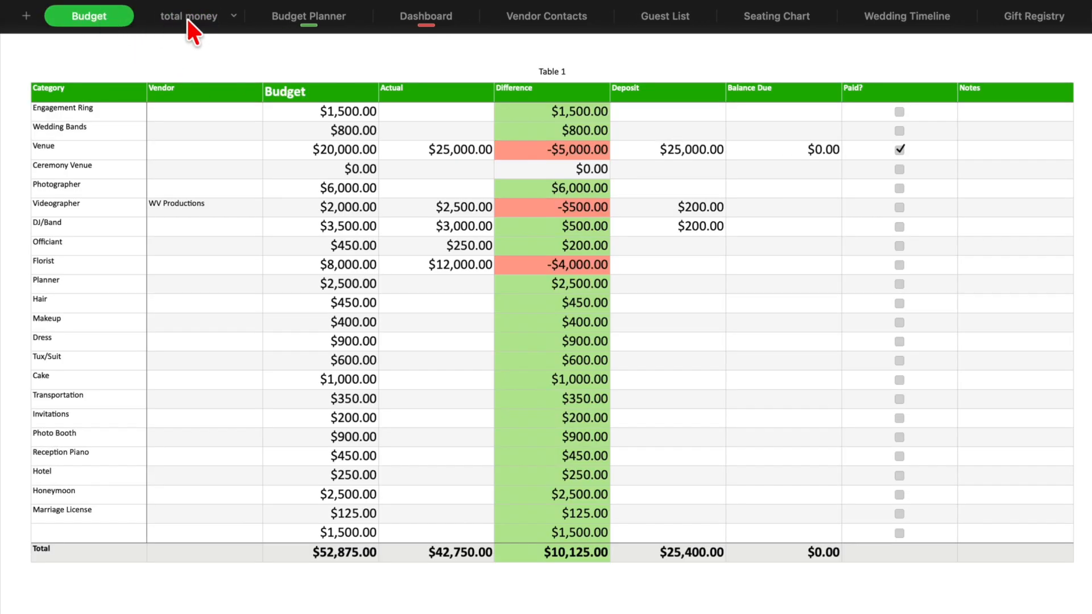
{"action": "left_click", "coordinate": [149, 17]}
{"action": "left_click", "coordinate": [108, 17]}
{"action": "left_click", "coordinate": [122, 12]}
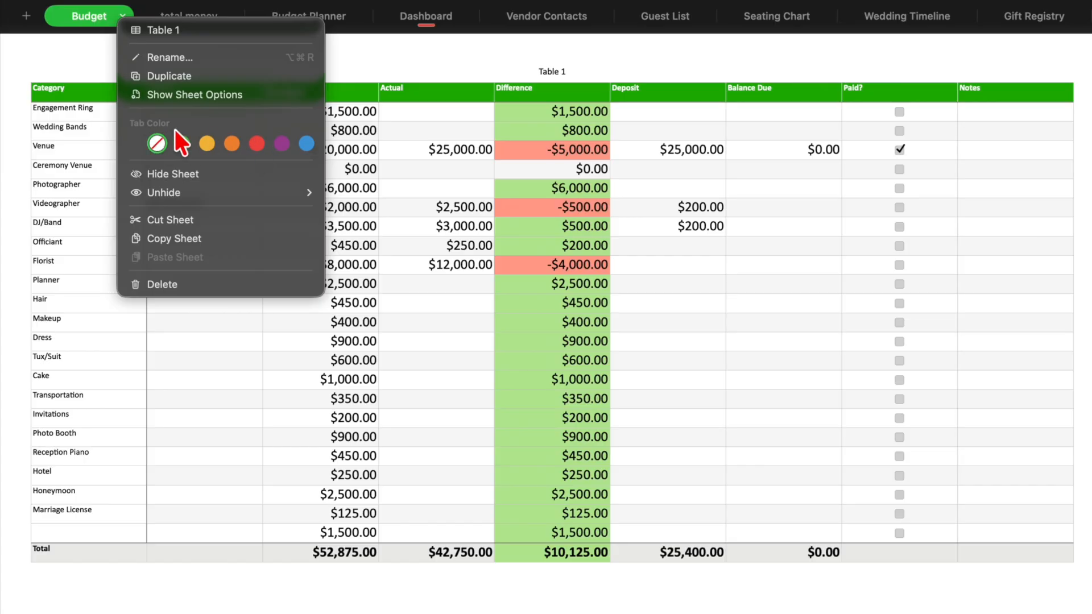
{"action": "left_click", "coordinate": [302, 148]}
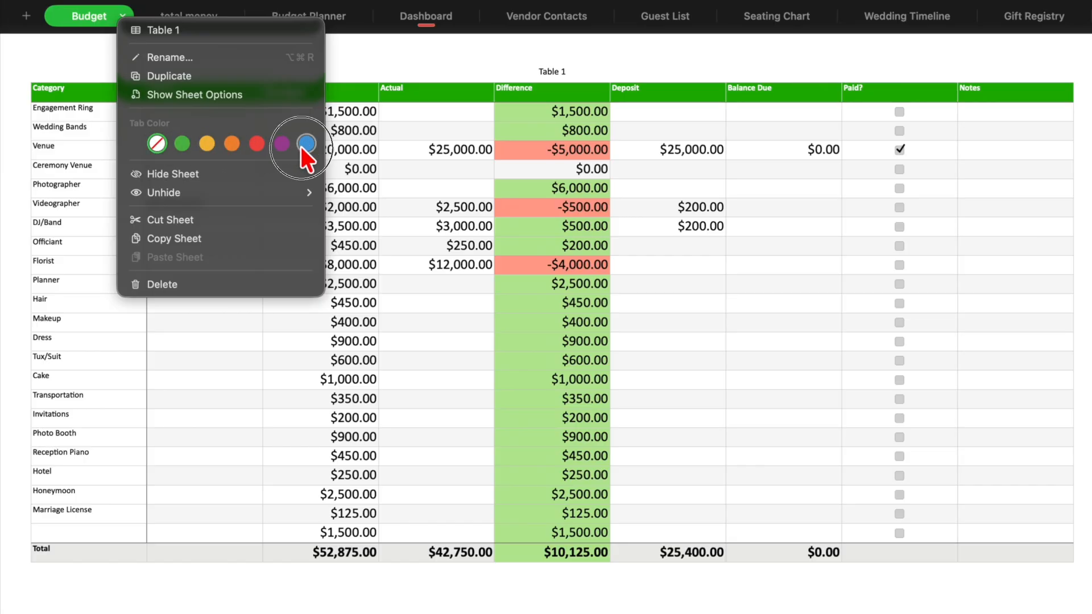
Set the tab color of the total money sheet to orange
{"action": "left_click", "coordinate": [182, 21]}
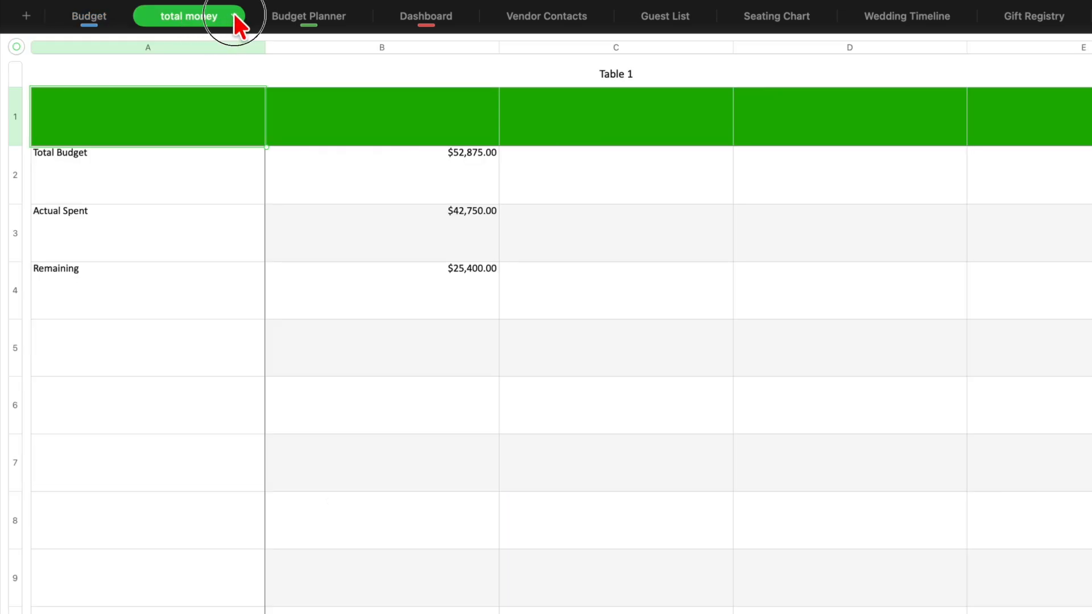
{"action": "left_click", "coordinate": [234, 15]}
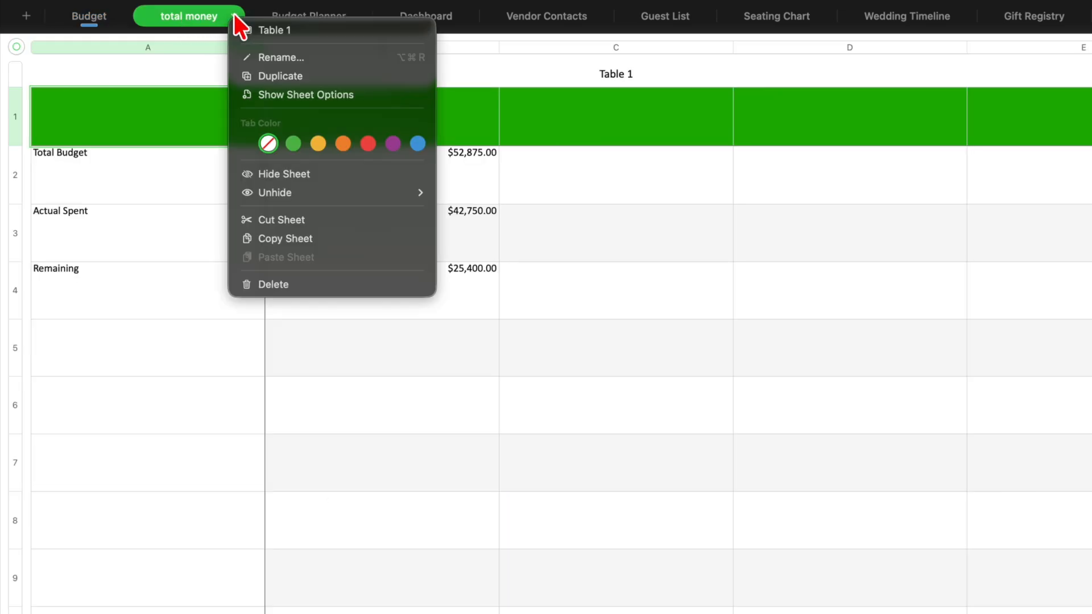
{"action": "left_click", "coordinate": [340, 144]}
Switch among the Budget, total money, Budget Planner and Dashboard sheets to compare their tab colors
{"action": "left_click", "coordinate": [95, 17]}
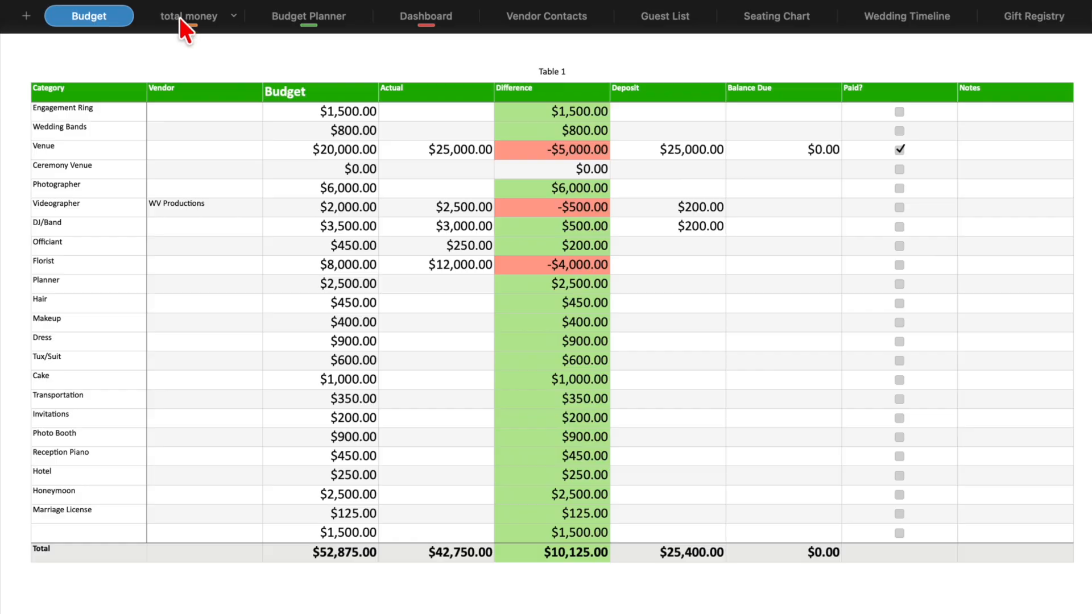
{"action": "left_click", "coordinate": [177, 17]}
{"action": "left_click", "coordinate": [89, 17]}
{"action": "left_click", "coordinate": [191, 20]}
{"action": "left_click", "coordinate": [96, 18]}
{"action": "left_click", "coordinate": [189, 19]}
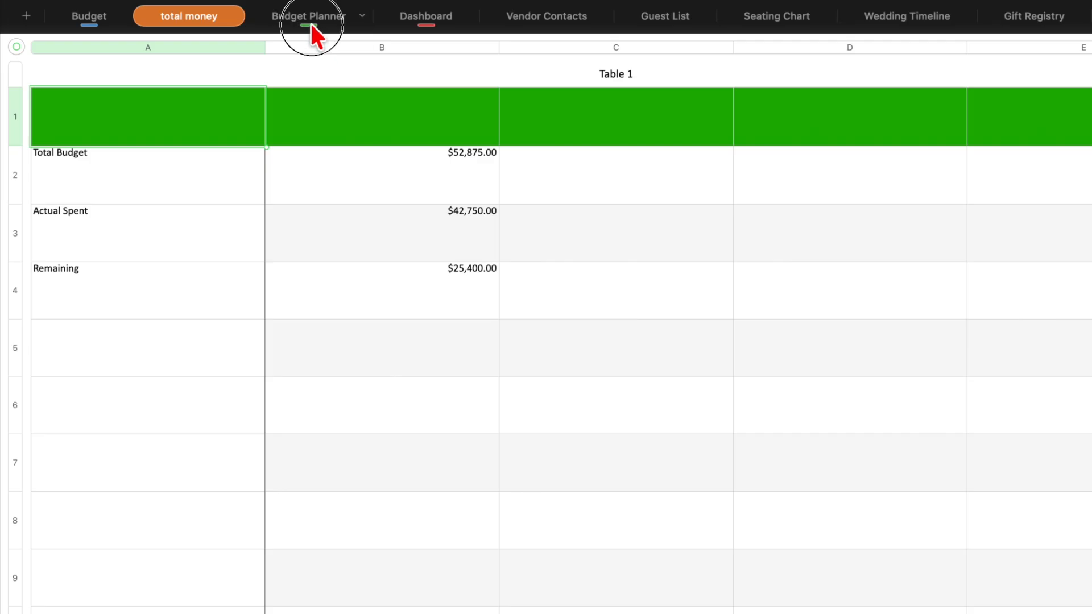
{"action": "left_click", "coordinate": [311, 23]}
{"action": "left_click", "coordinate": [412, 18]}
{"action": "left_click", "coordinate": [312, 19]}
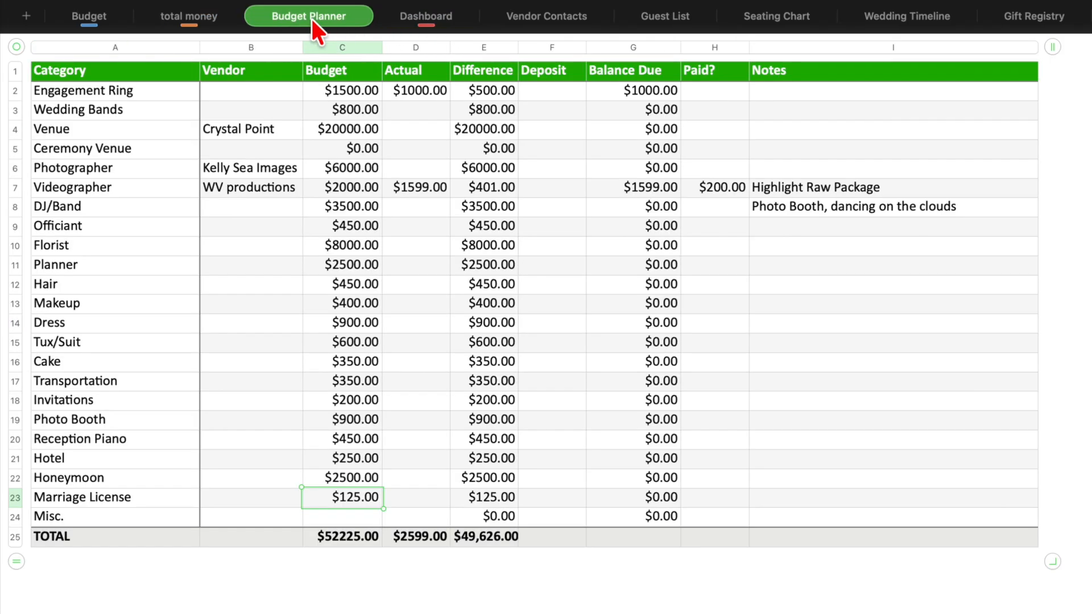
{"action": "left_click", "coordinate": [175, 17]}
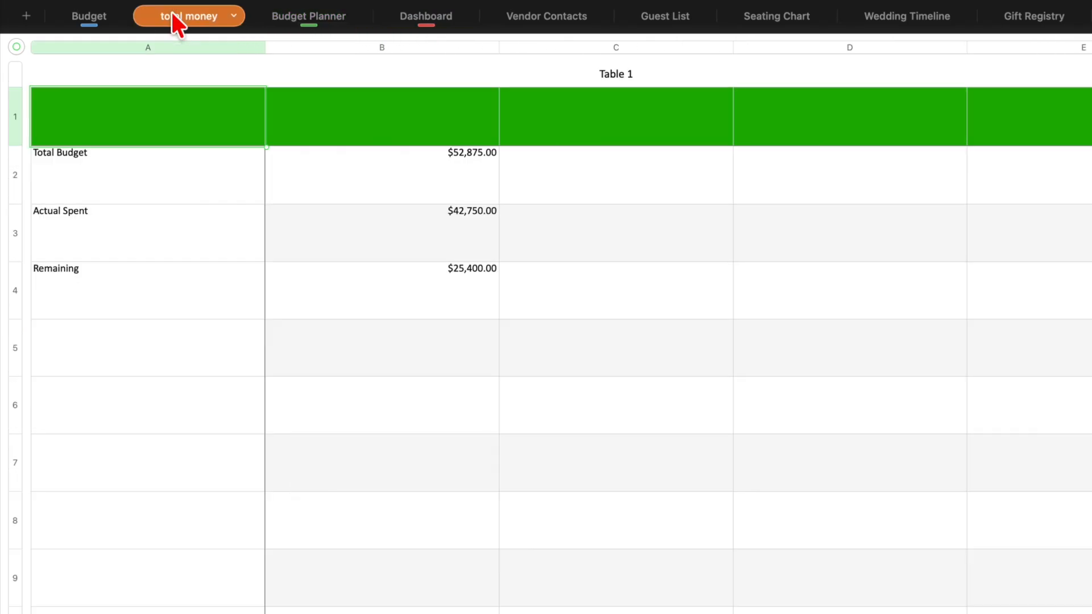